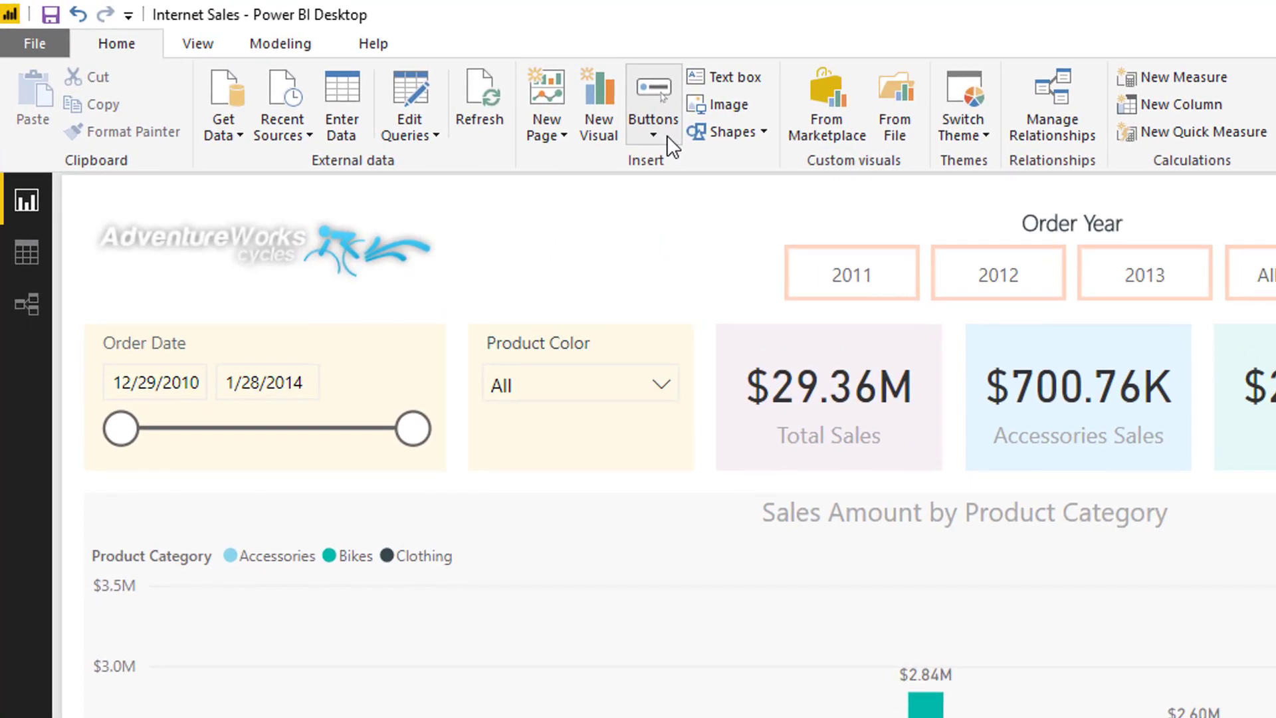
# Select the 2011 year button on the report canvas
pyautogui.click(353, 70)
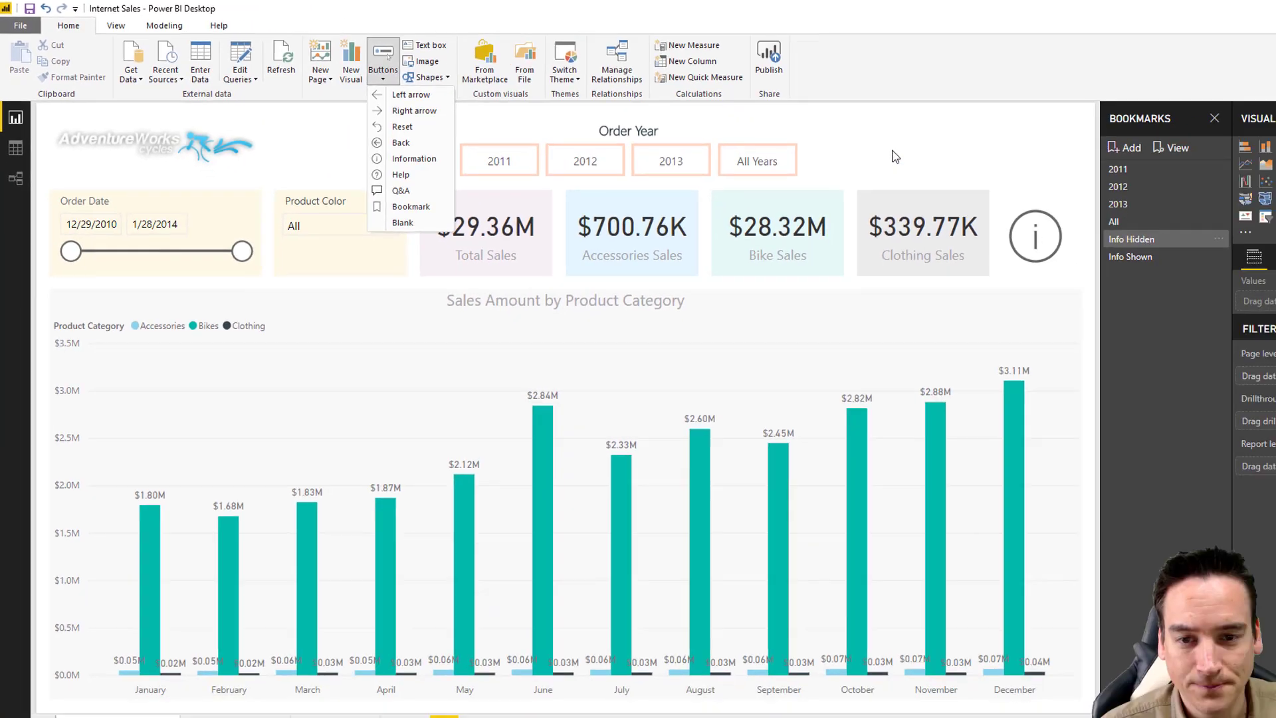
pyautogui.click(1271, 321)
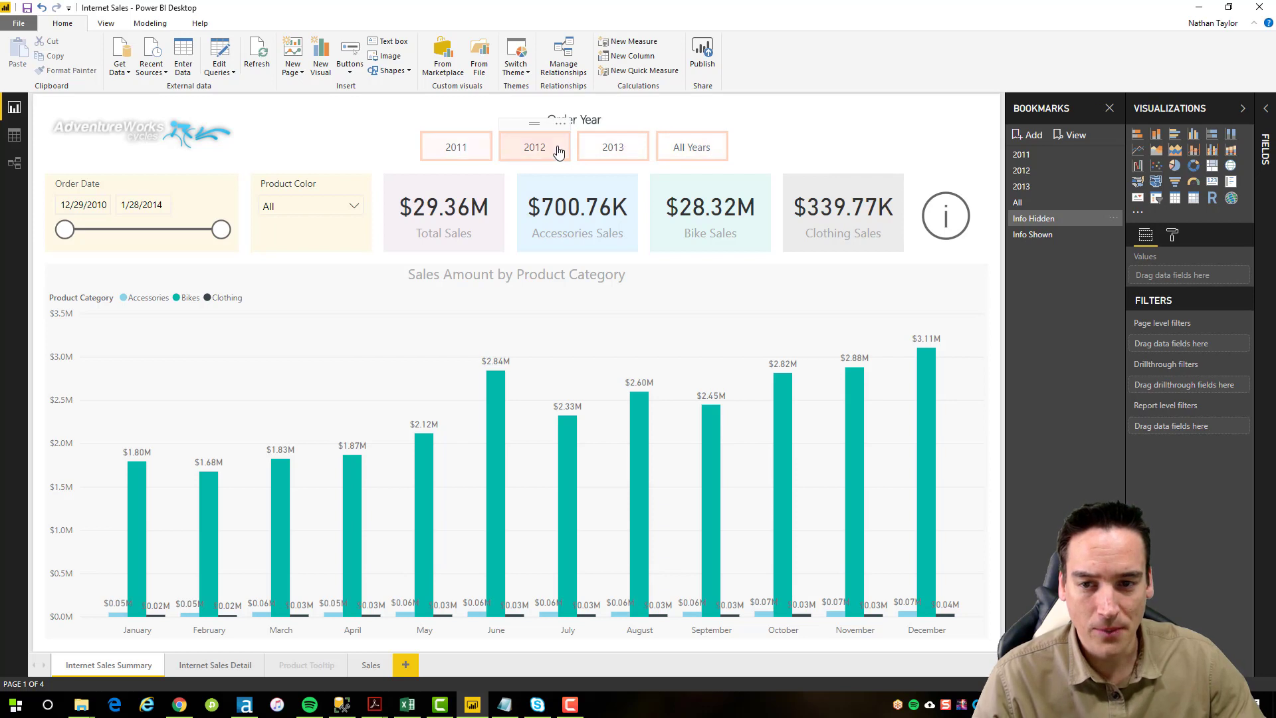
pyautogui.click(467, 131)
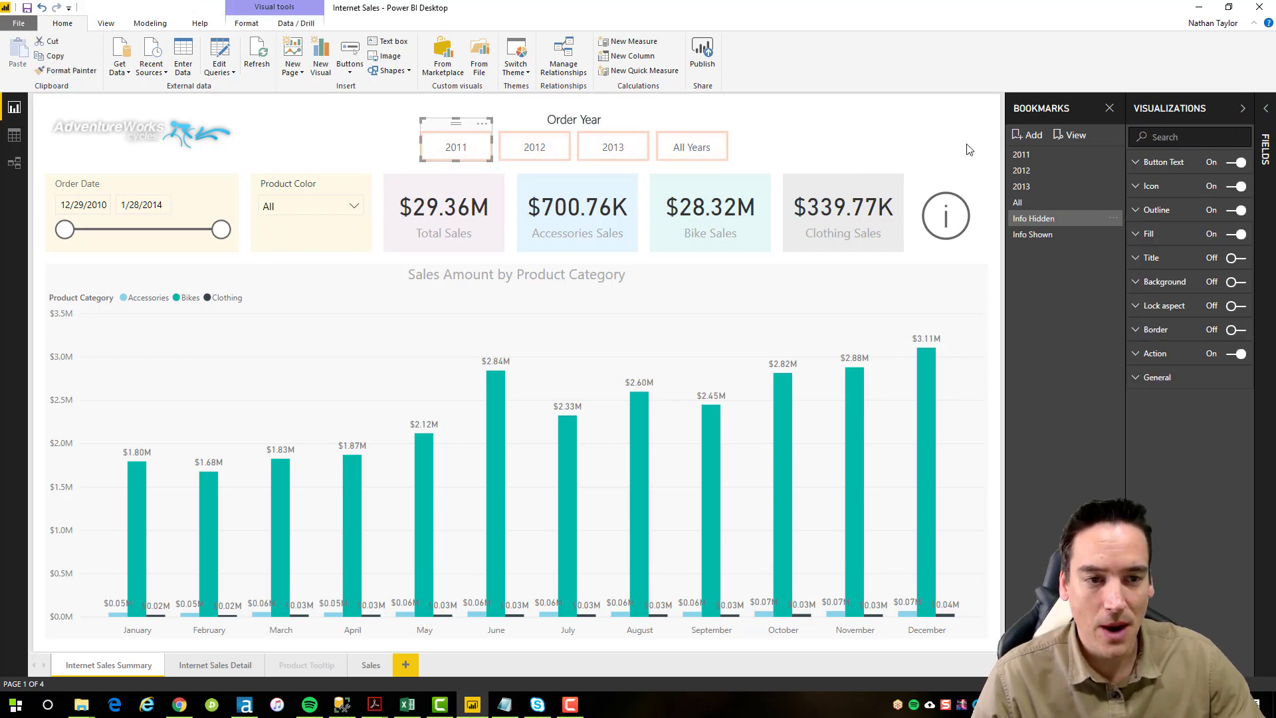
# Close the Bookmarks pane, widen Visualizations, and show Button Text's Default/Hover/Selected states
pyautogui.click(1110, 109)
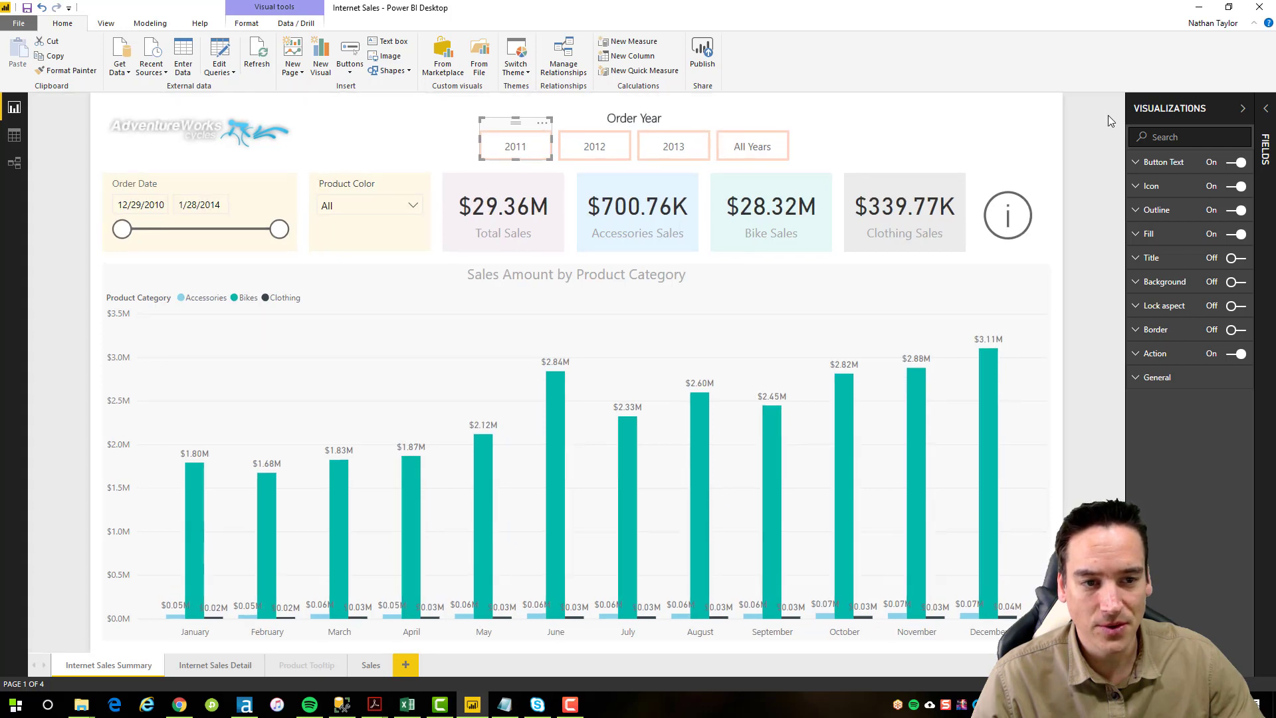
pyautogui.moveTo(1109, 130); pyautogui.dragTo(1066, 126)
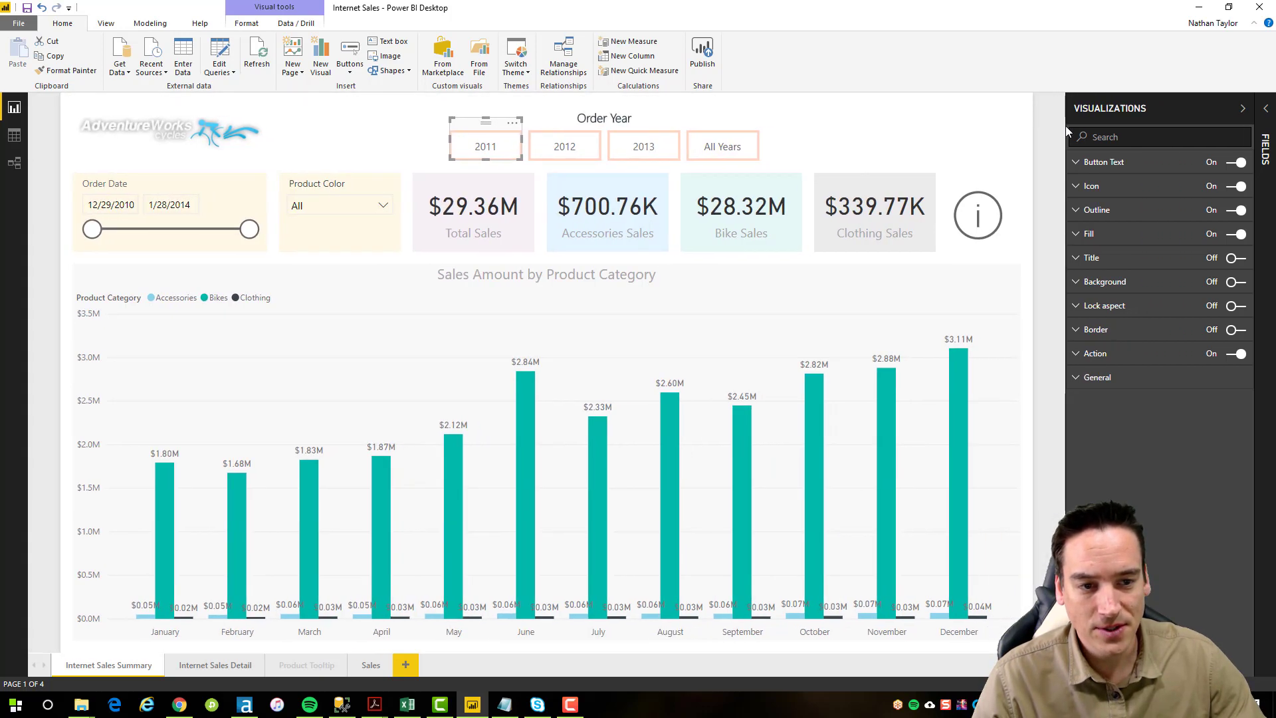
pyautogui.click(1093, 165)
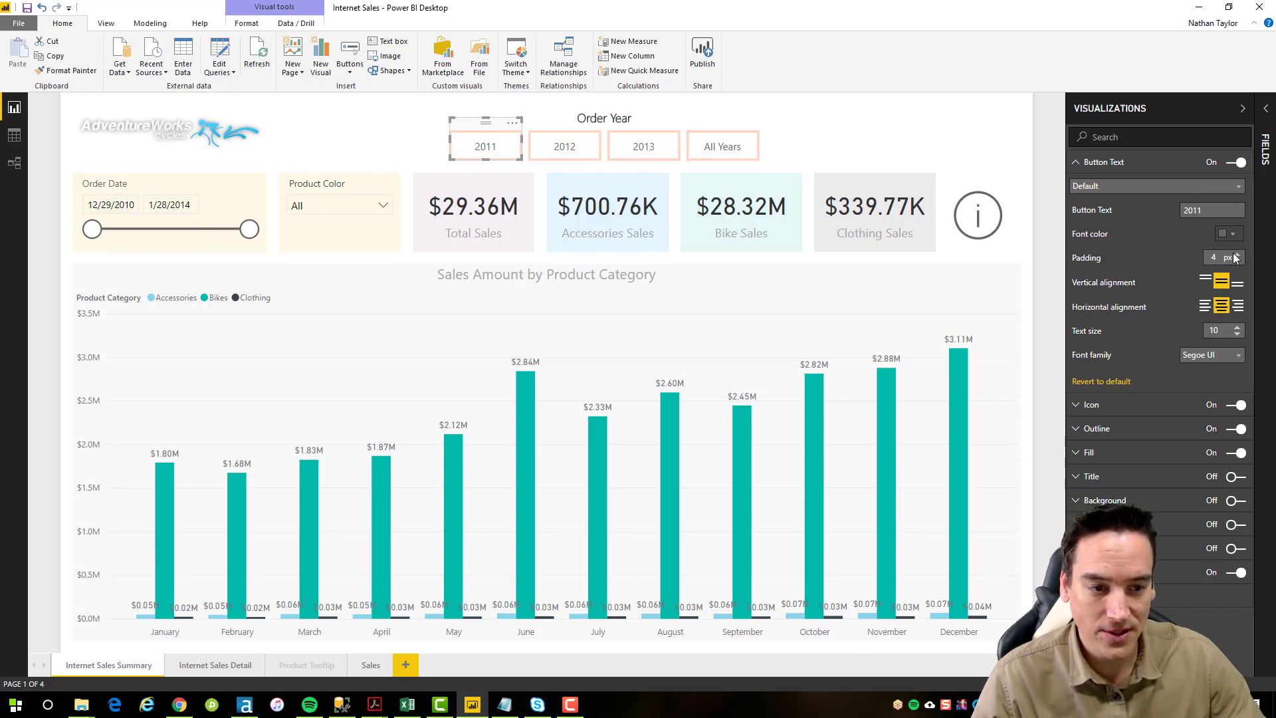
pyautogui.click(1210, 194)
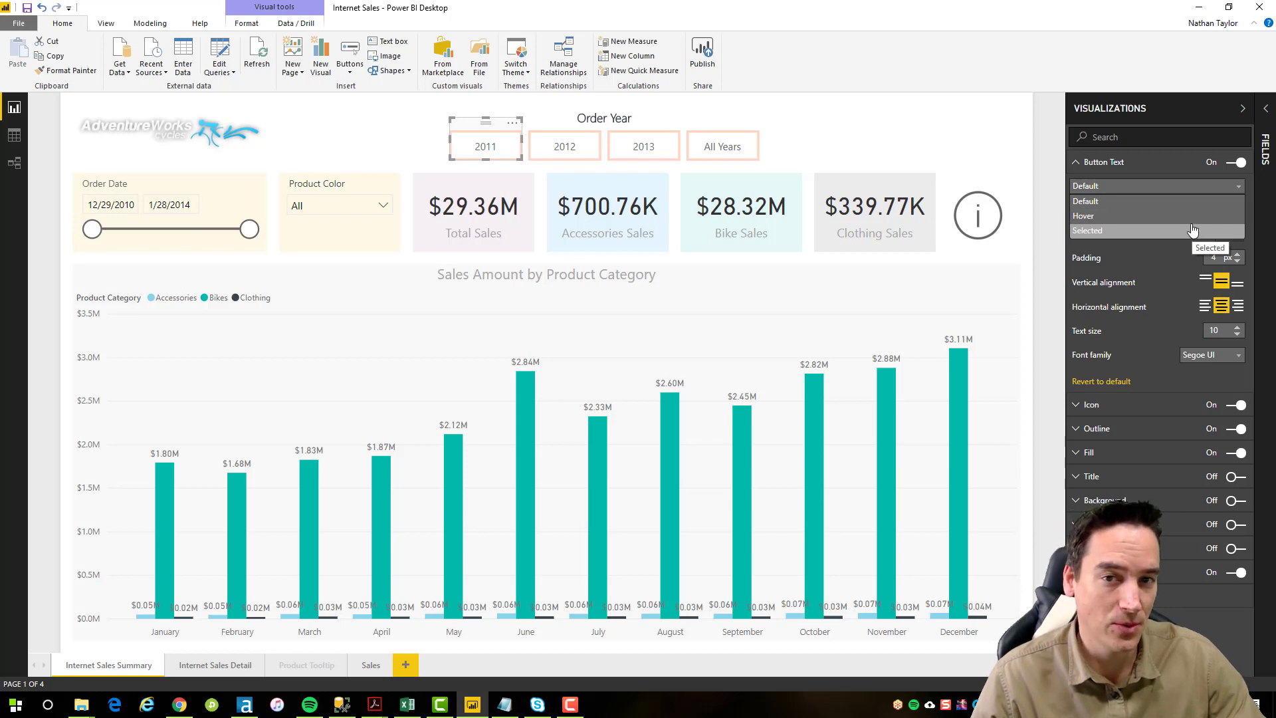
# Collapse Button Text and expand the 2011 button's Icon options
pyautogui.click(1120, 167)
pyautogui.click(1115, 167)
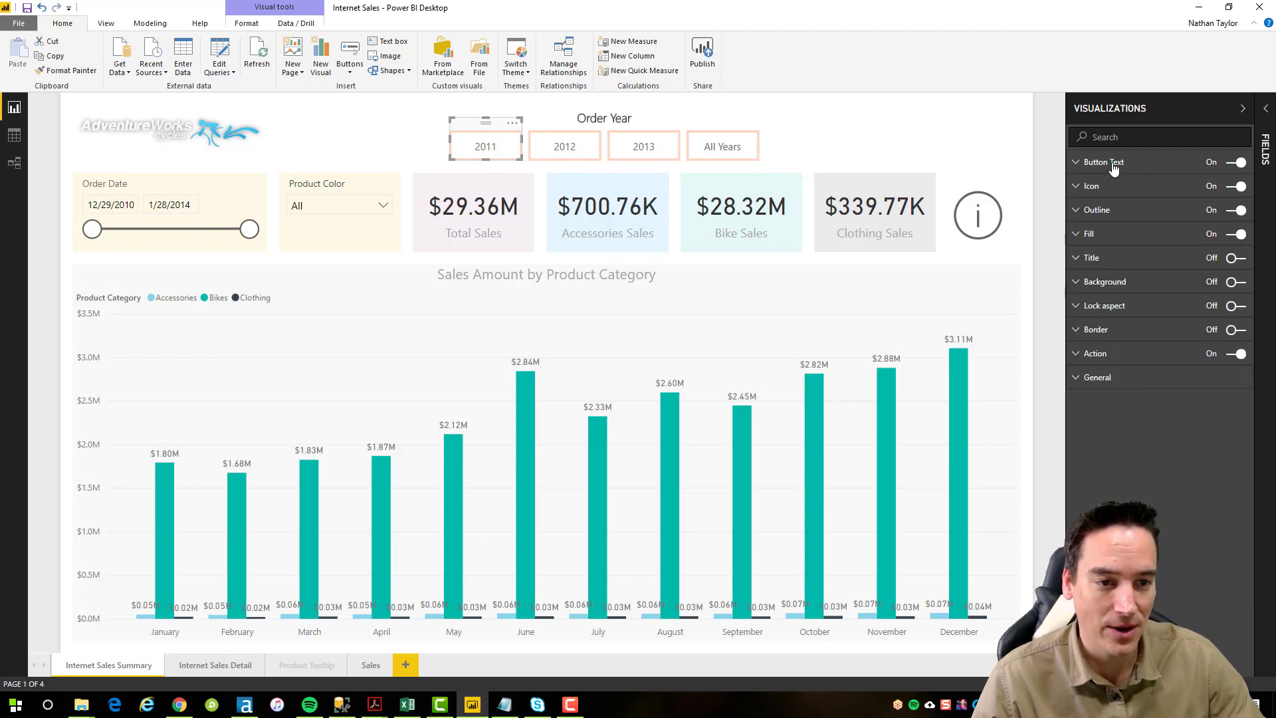
pyautogui.click(1114, 189)
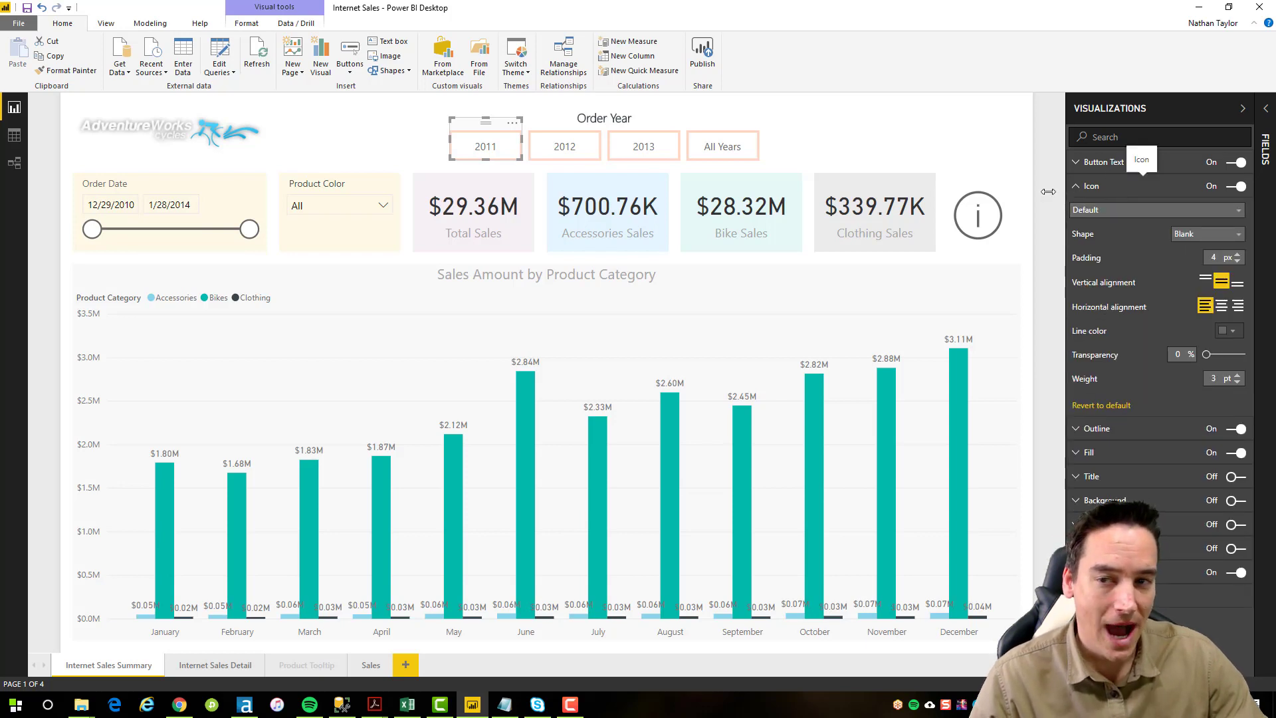
pyautogui.click(358, 75)
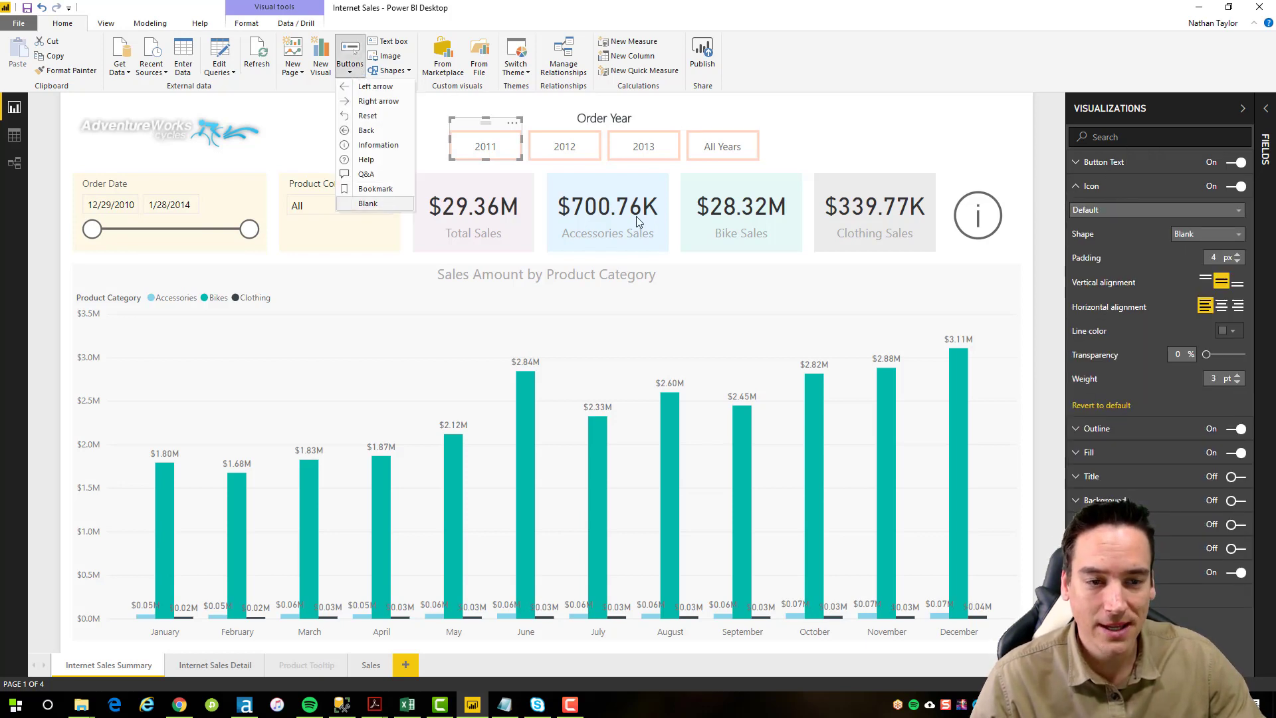
pyautogui.click(1214, 238)
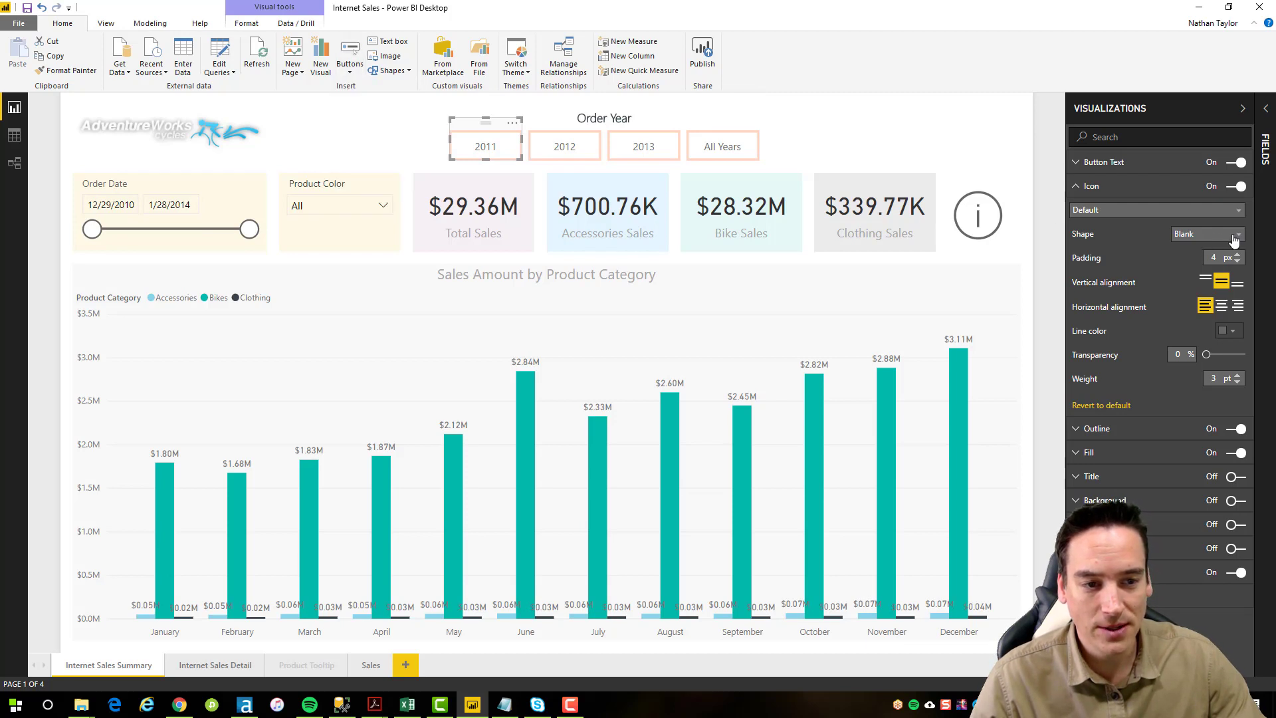
# Check the icon Shape list, keeping Blank, and the icon state list, then collapse Icon
pyautogui.click(1233, 238)
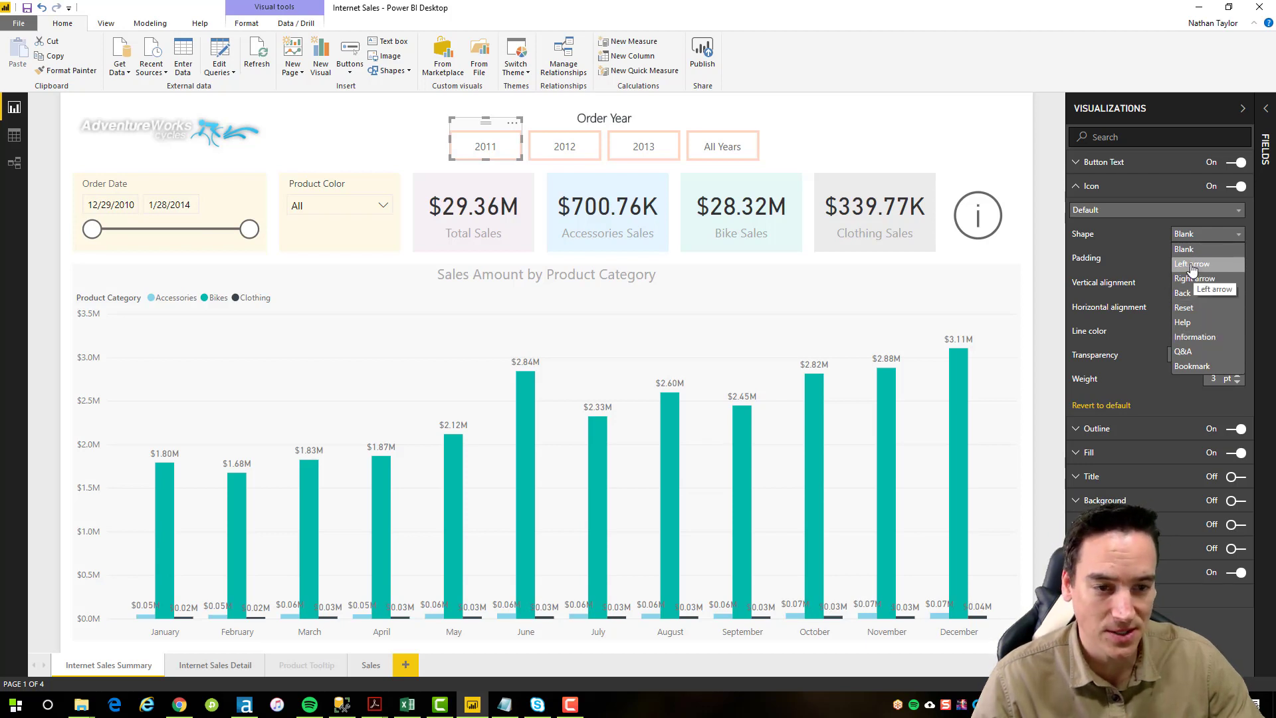
pyautogui.click(1120, 231)
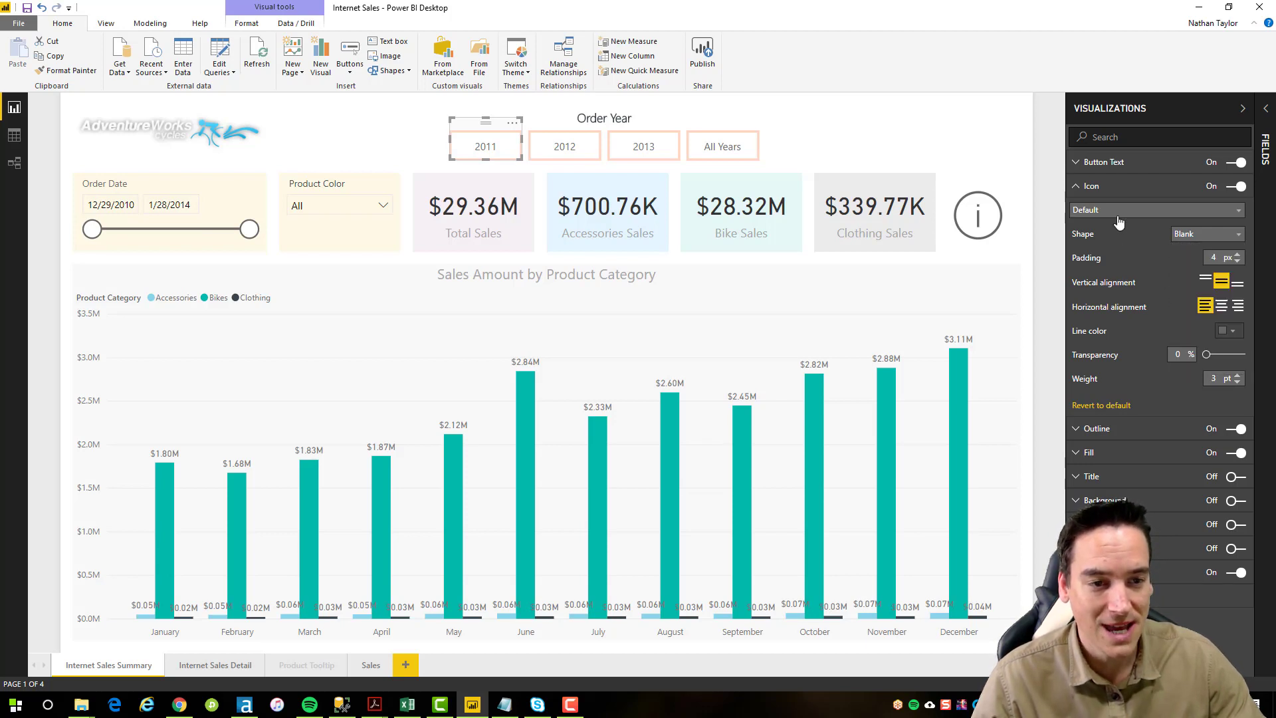
pyautogui.click(1118, 213)
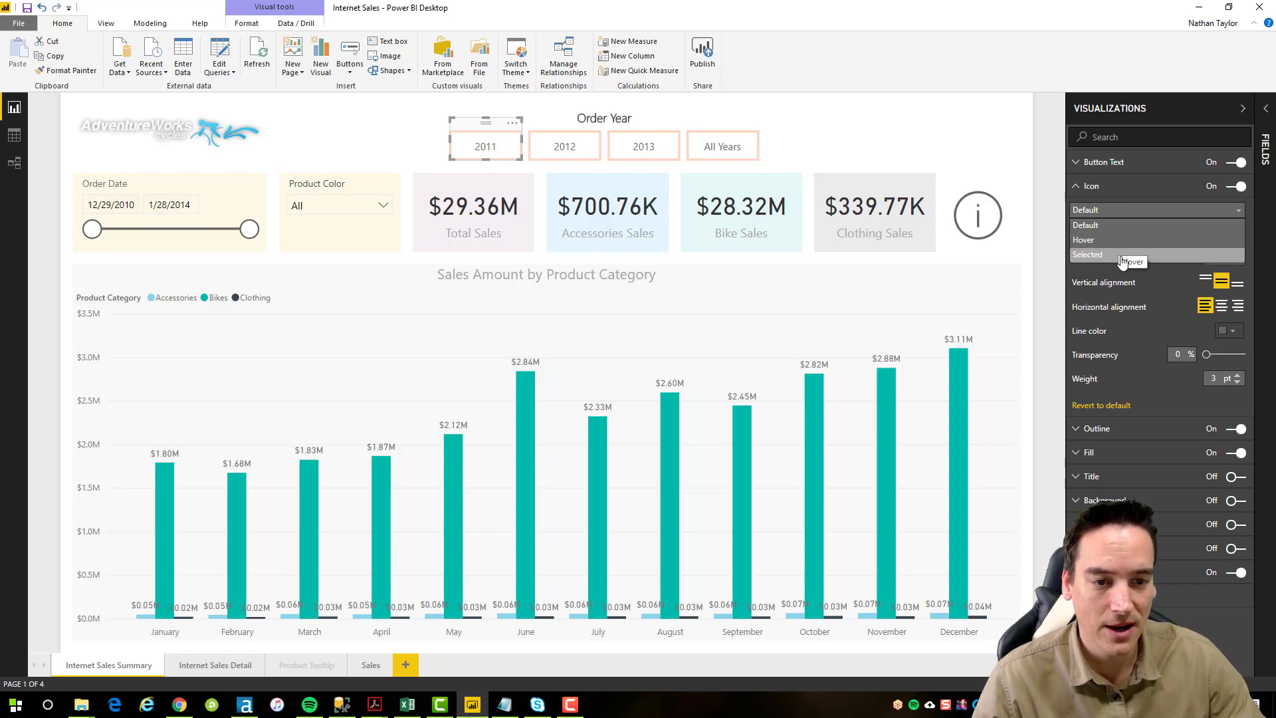
pyautogui.click(1141, 212)
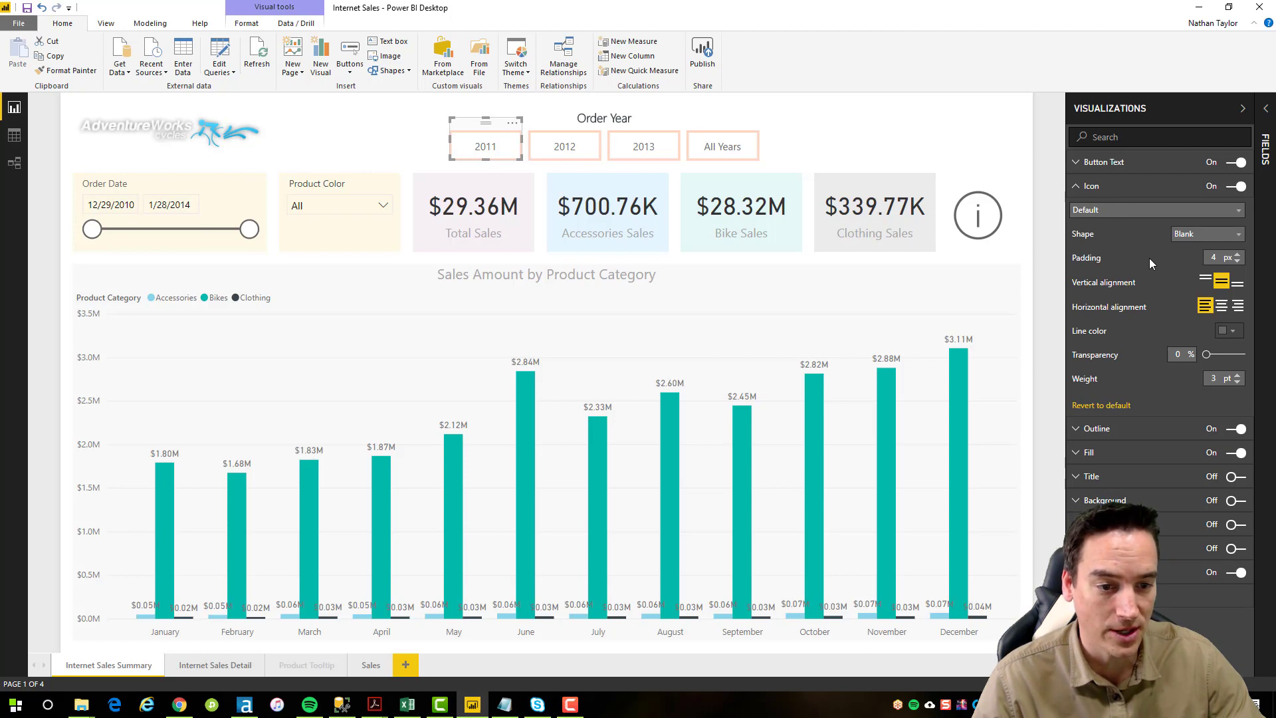
pyautogui.click(1094, 188)
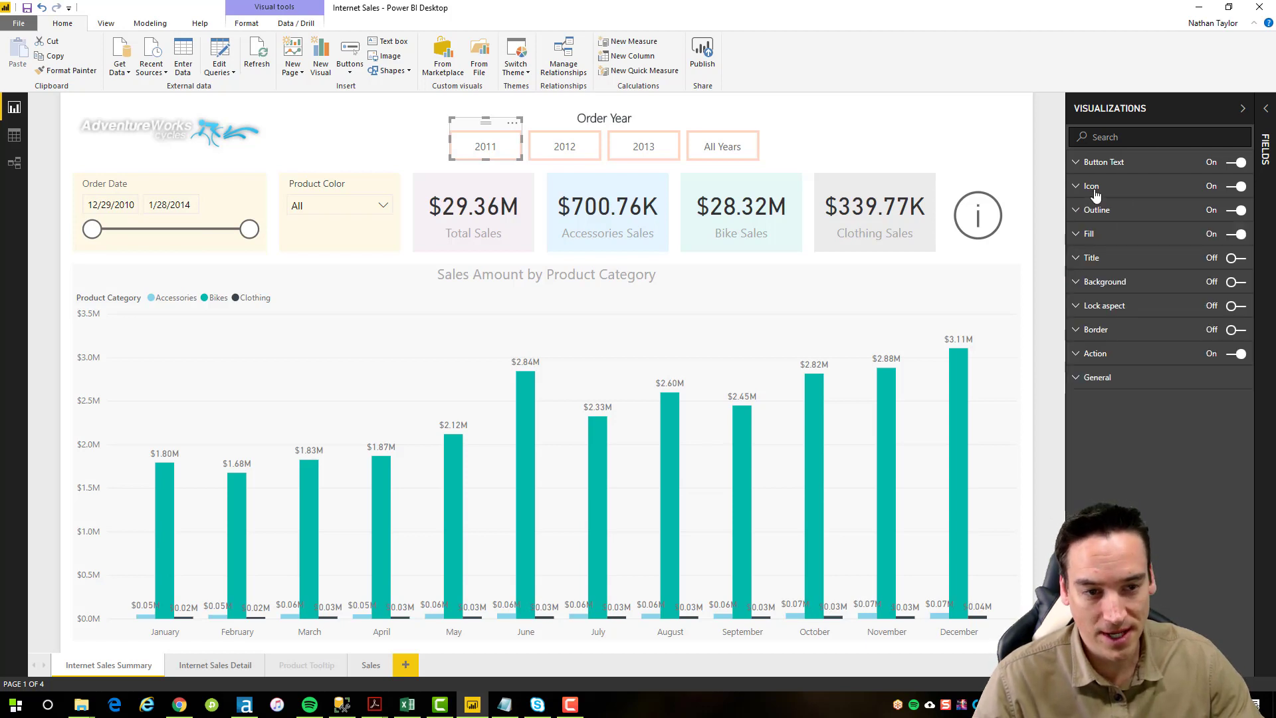
pyautogui.click(1103, 214)
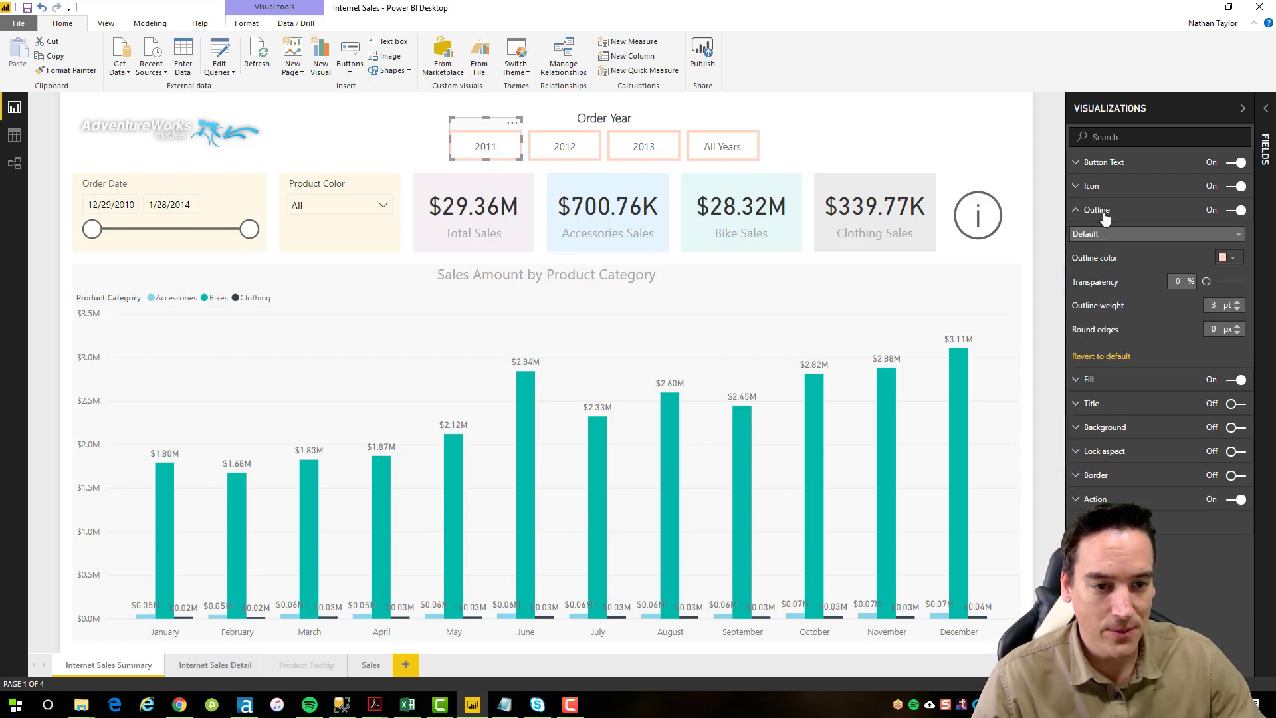
pyautogui.click(1238, 237)
pyautogui.click(1223, 263)
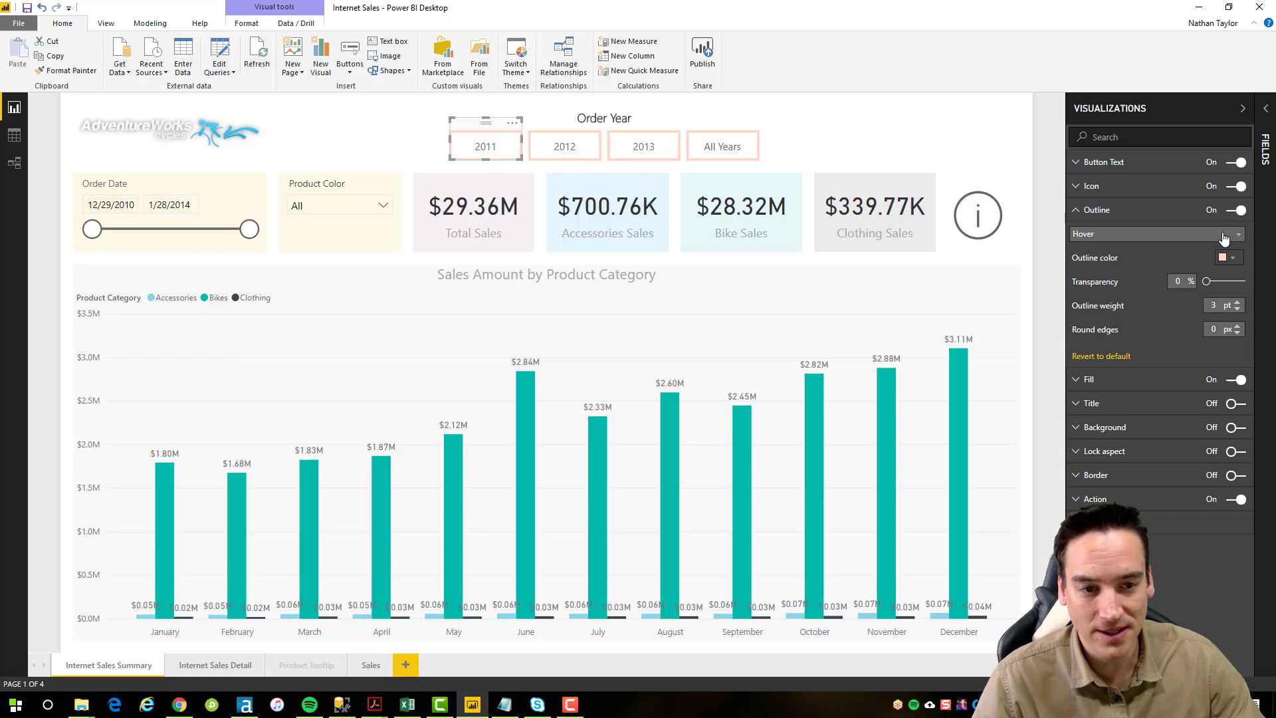
pyautogui.click(1224, 236)
pyautogui.click(1201, 278)
pyautogui.click(1197, 236)
pyautogui.click(1170, 248)
pyautogui.click(1095, 211)
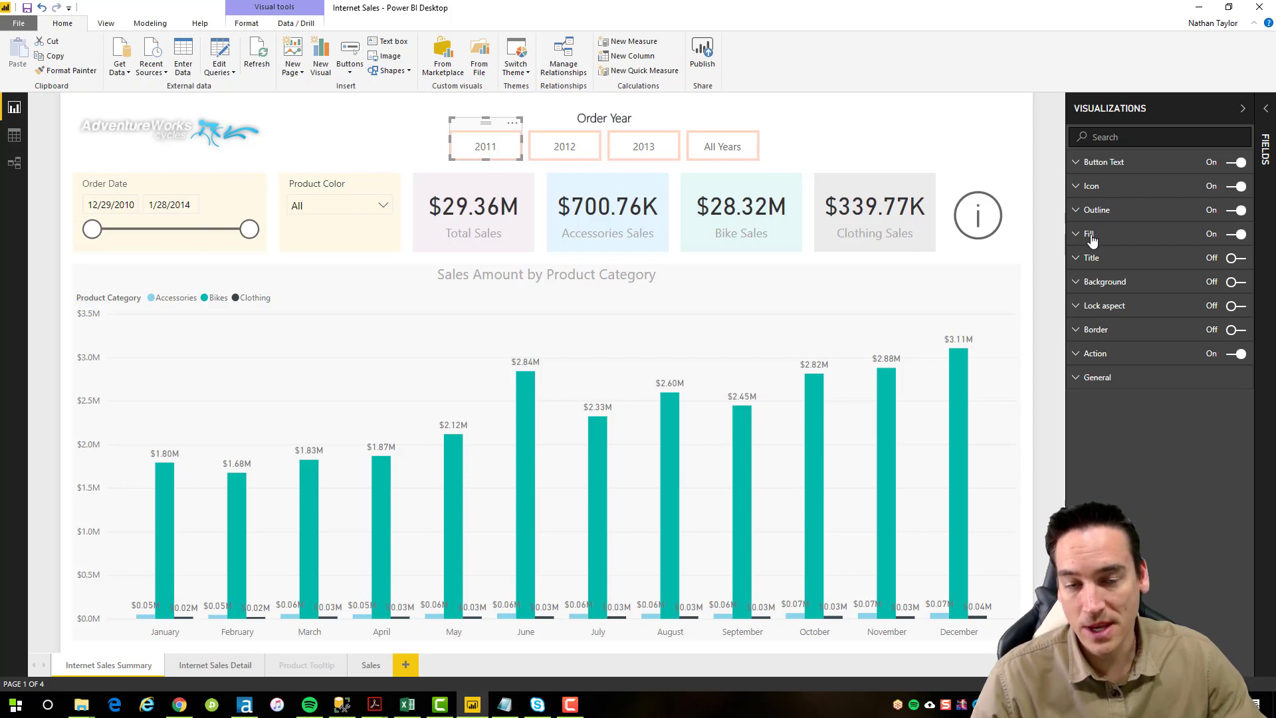
pyautogui.click(1091, 237)
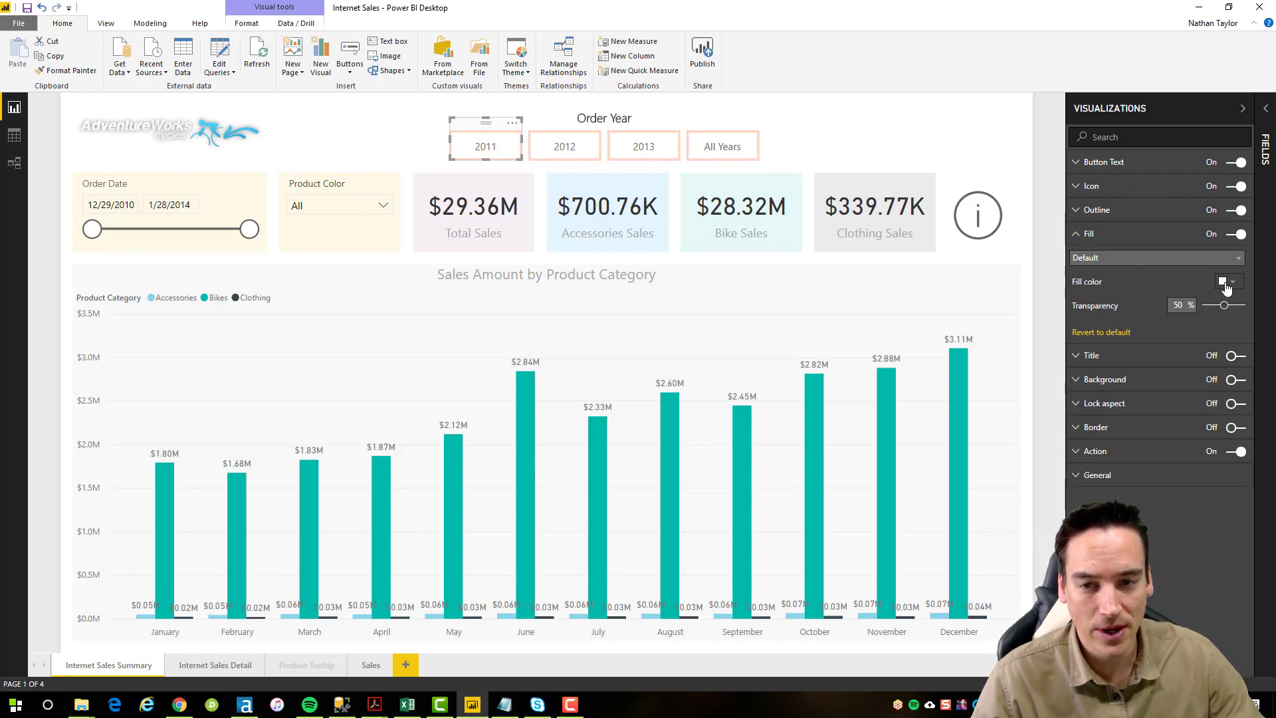
pyautogui.click(1170, 264)
pyautogui.click(1168, 289)
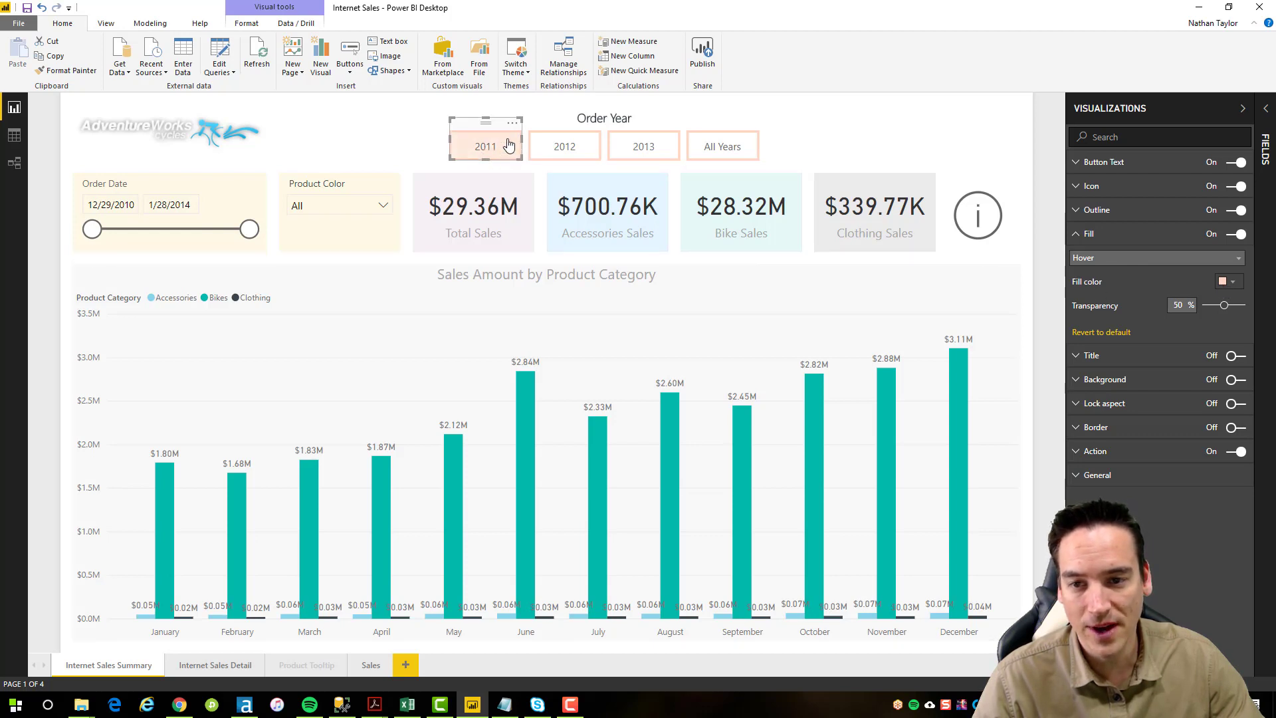
pyautogui.click(1211, 258)
pyautogui.click(1156, 304)
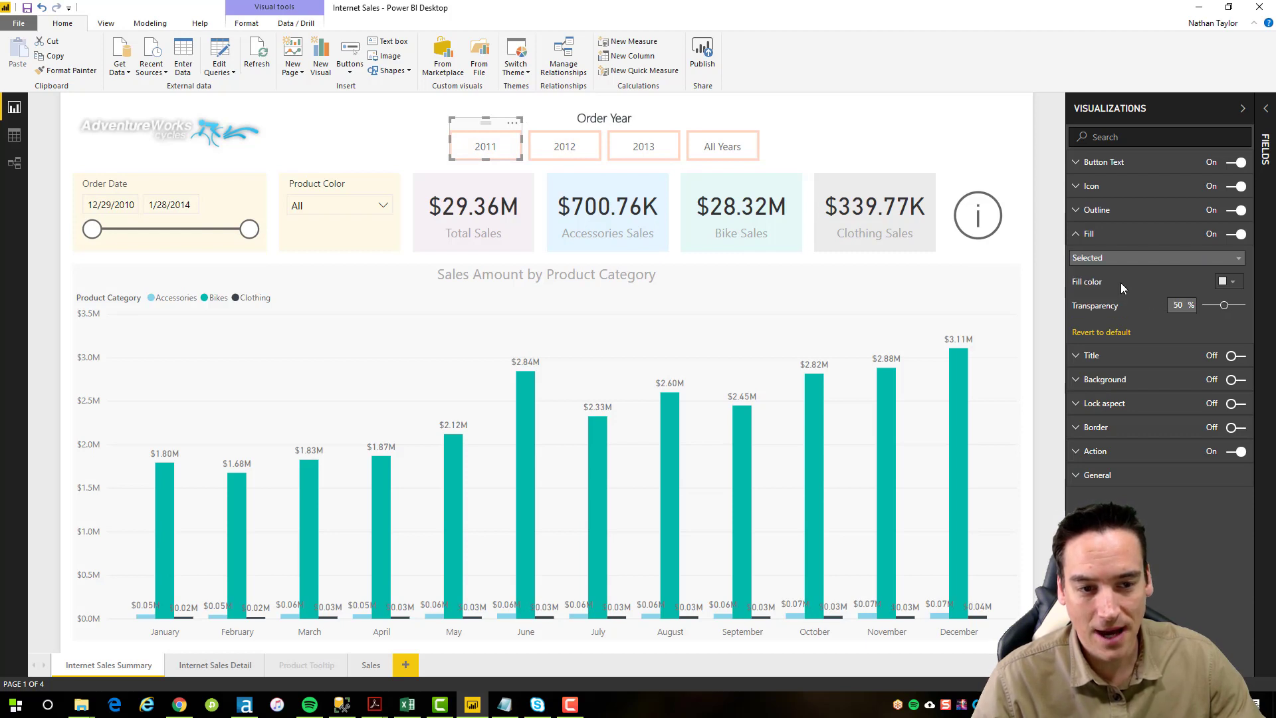
pyautogui.click(505, 151)
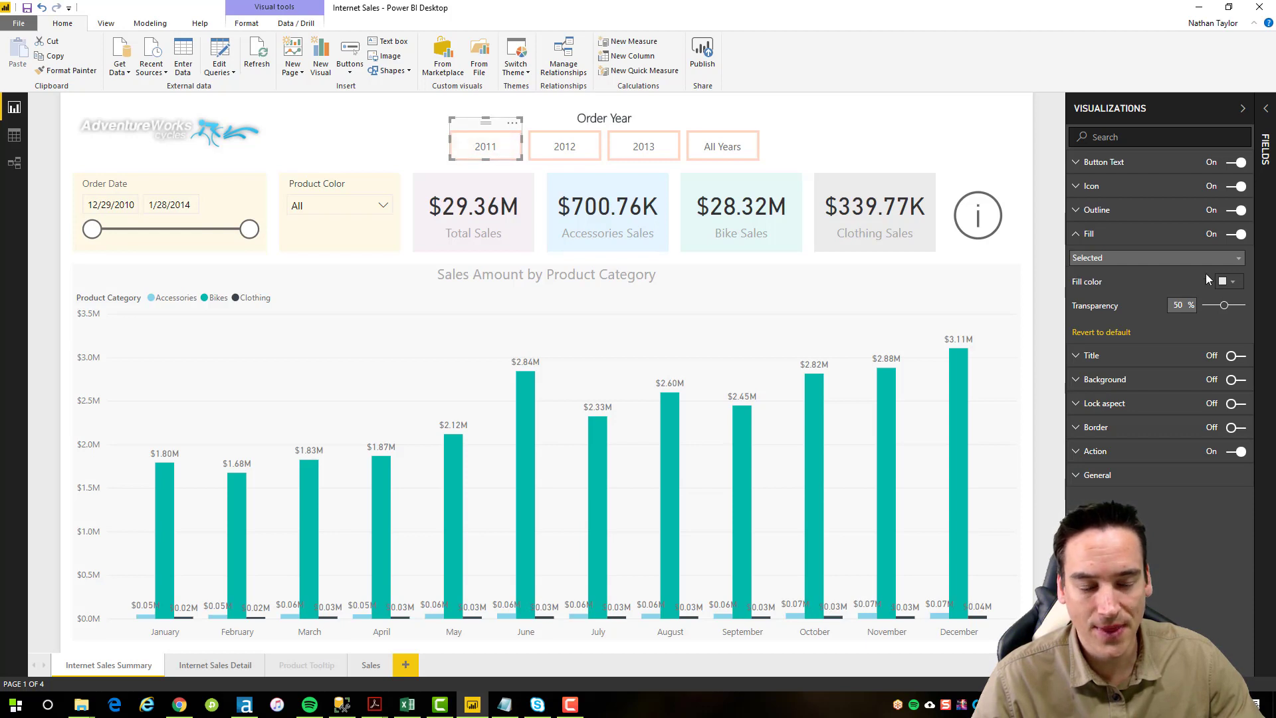
pyautogui.click(1098, 235)
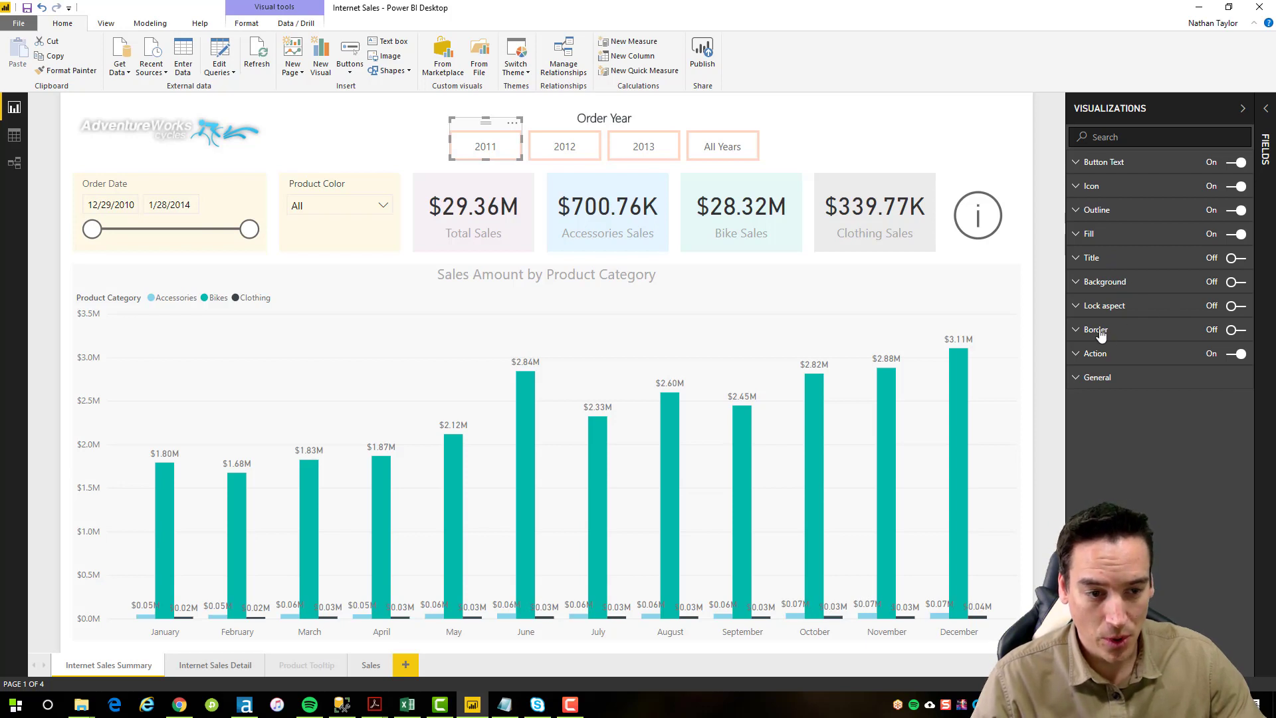
pyautogui.click(1095, 353)
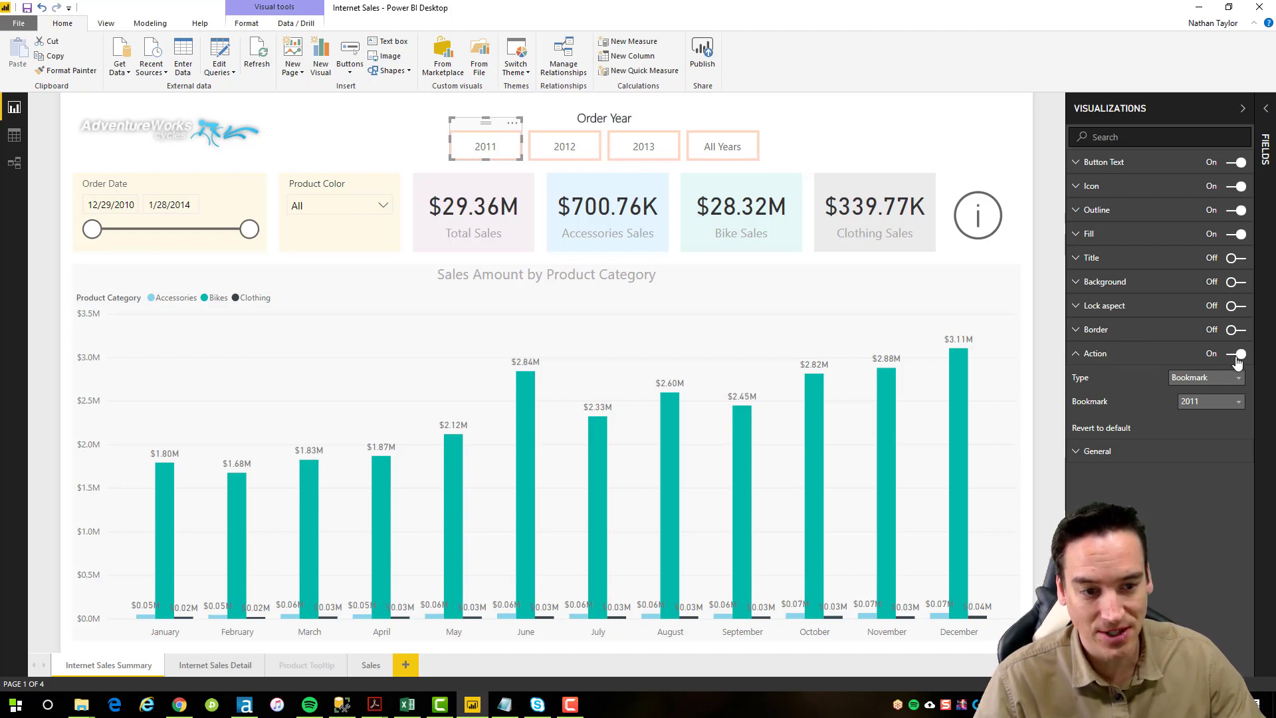
pyautogui.click(1237, 380)
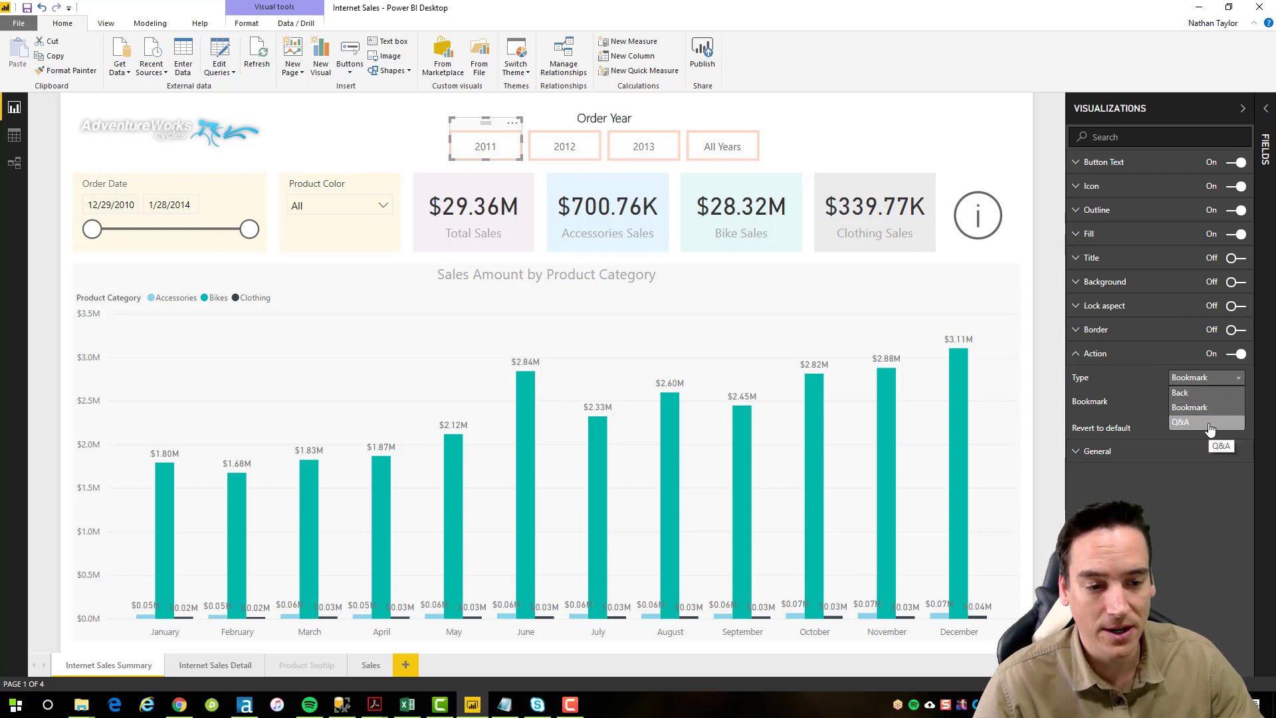
pyautogui.click(1189, 407)
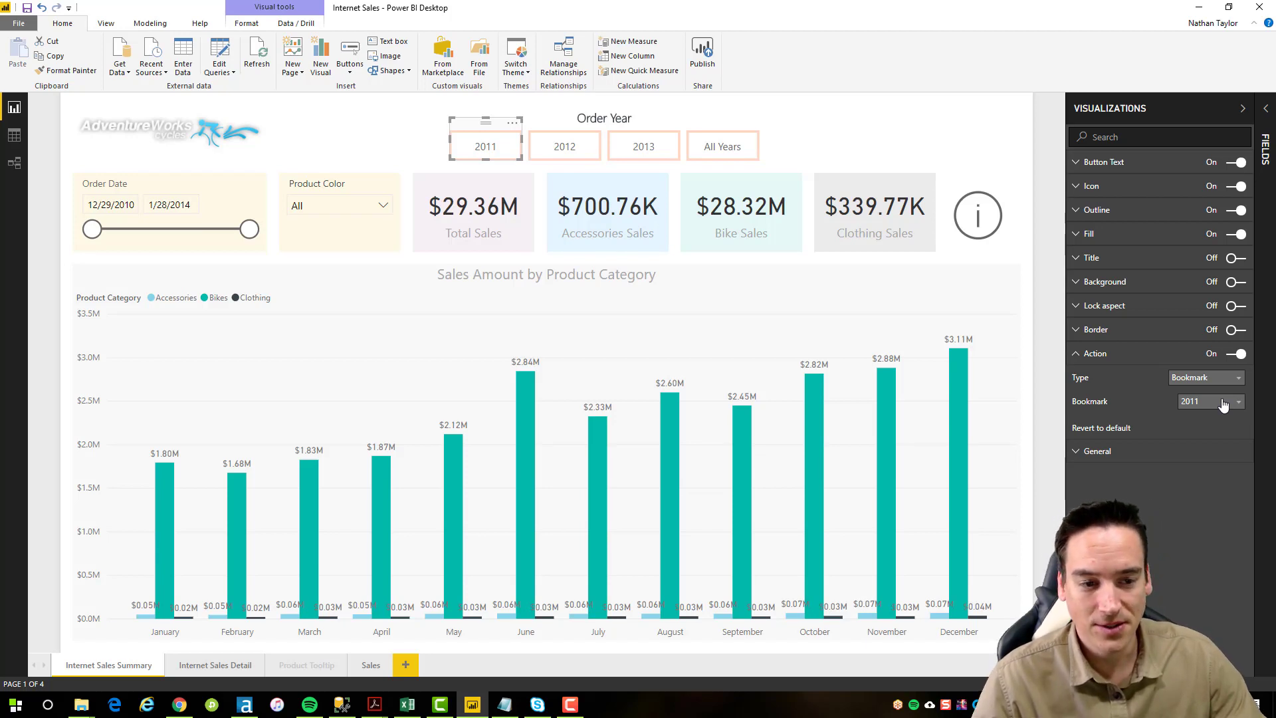
pyautogui.click(1095, 354)
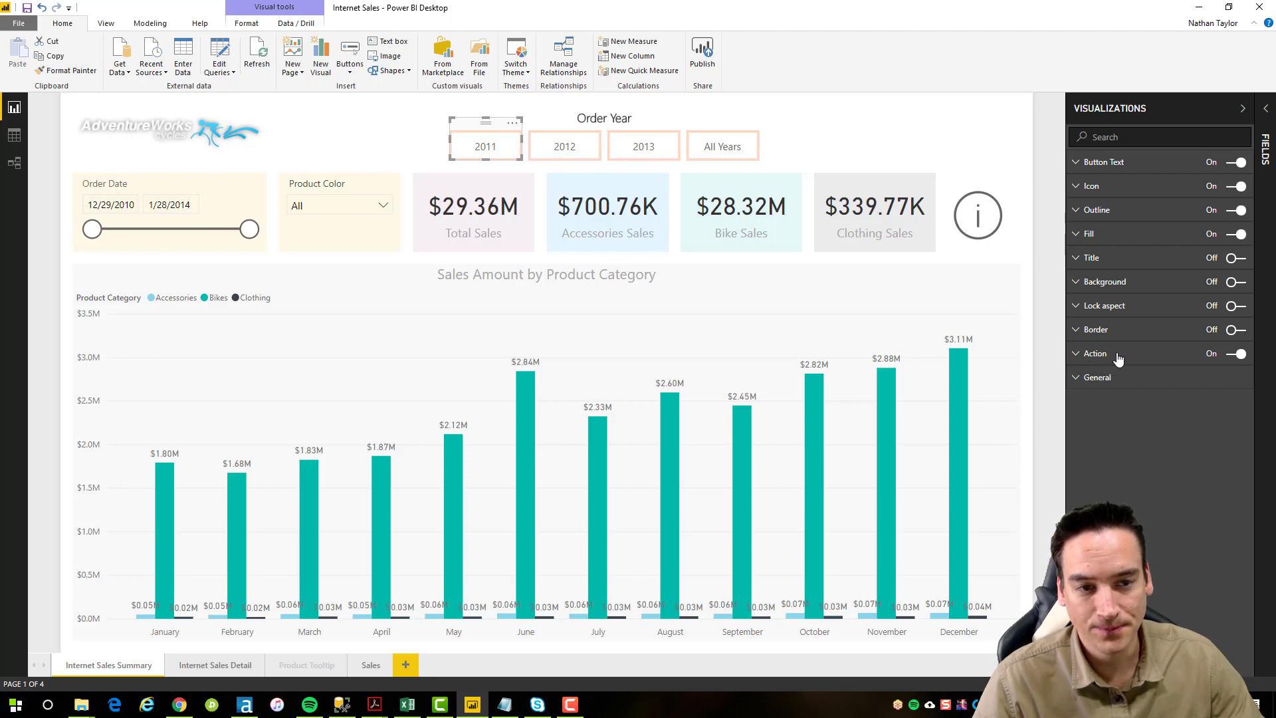
# Deselect the 2011 button and select the information button beside the Clothing Sales card
pyautogui.click(999, 123)
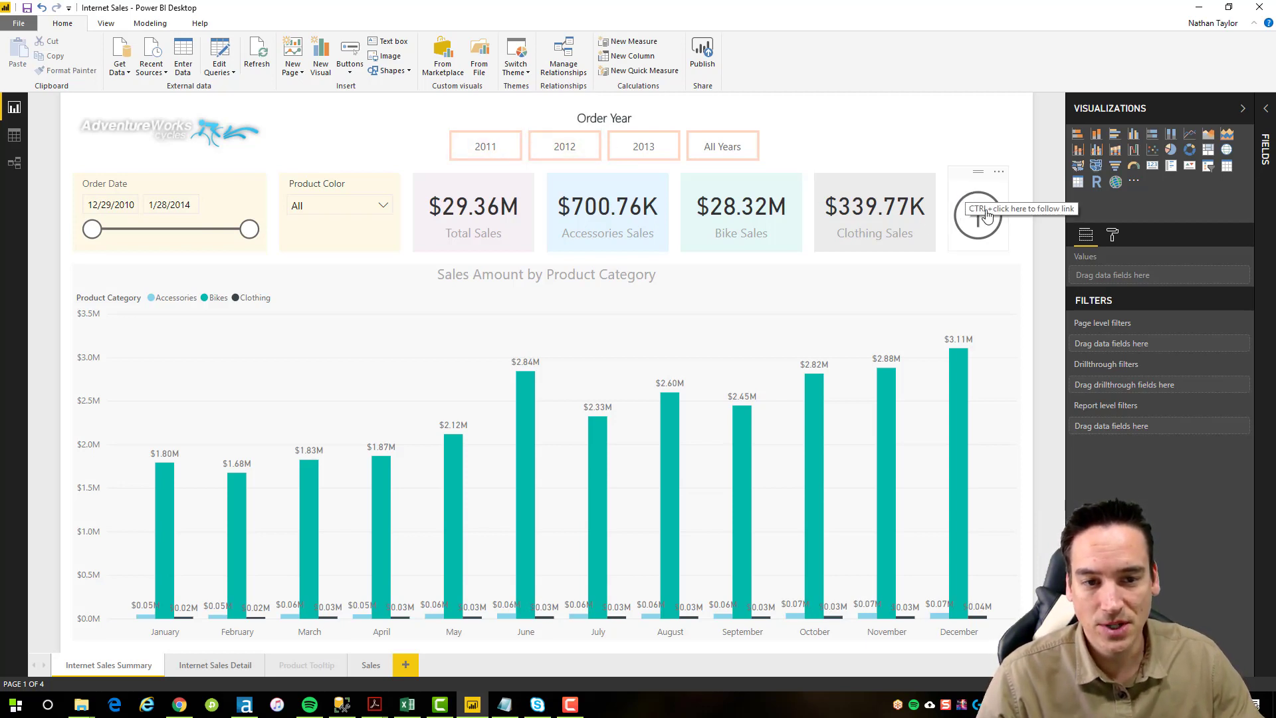
pyautogui.click(353, 70)
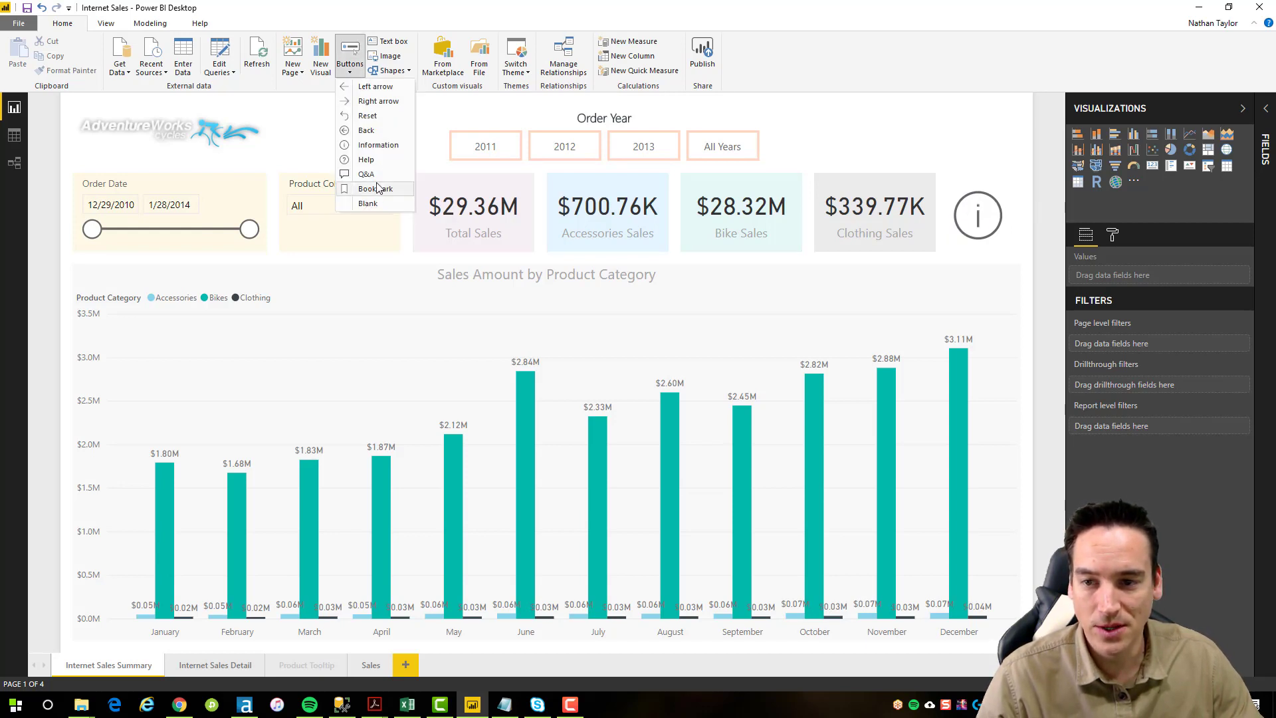
pyautogui.click(965, 186)
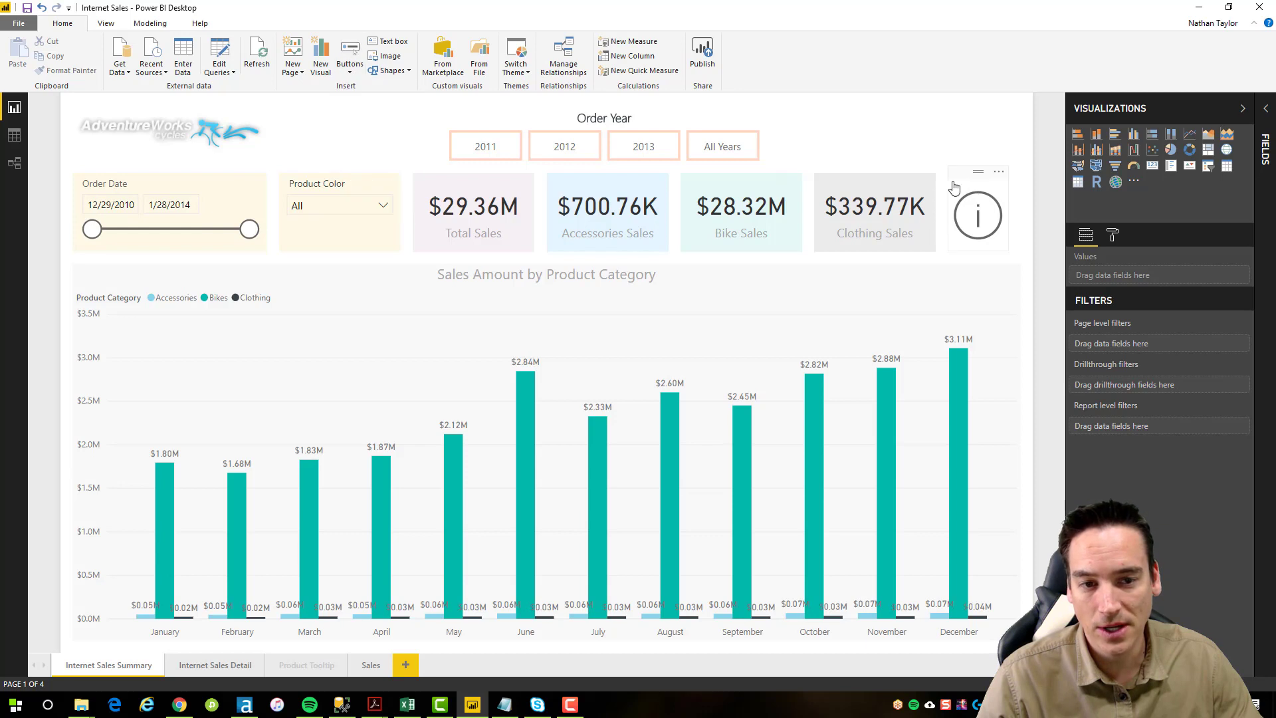
pyautogui.click(955, 188)
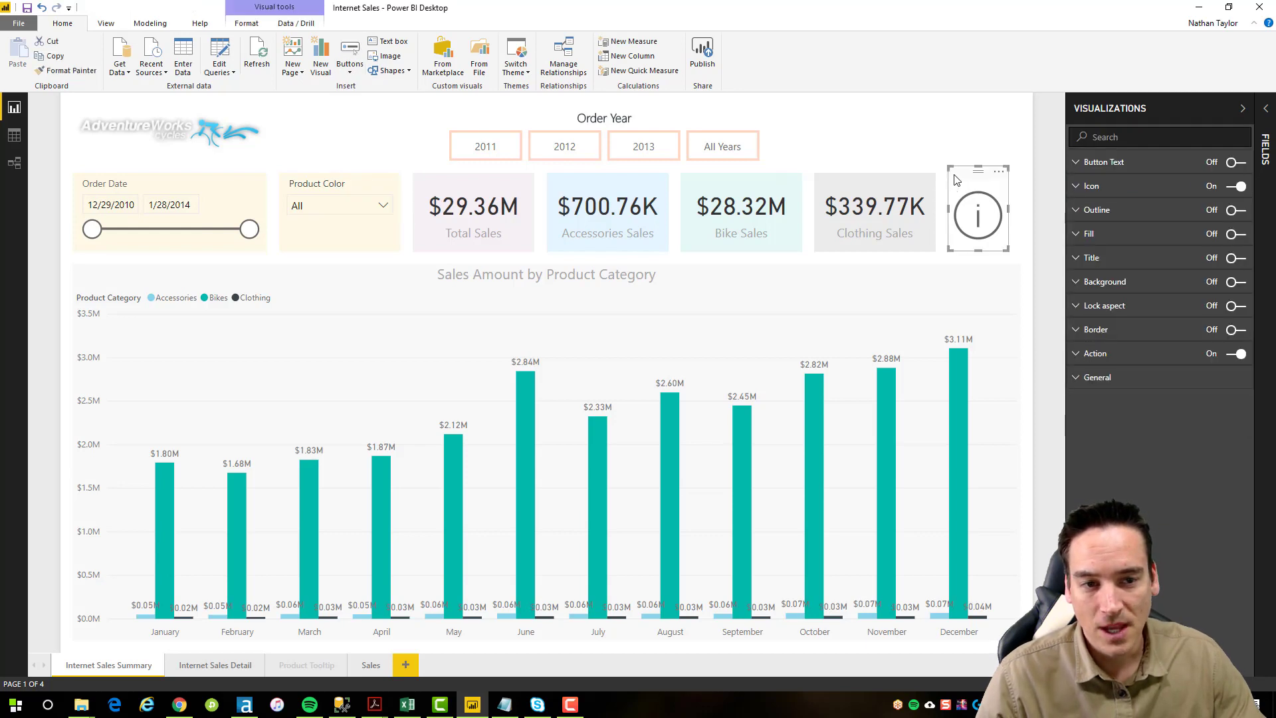
# Show the Bookmarks pane from the View ribbon and inspect the Info Hidden bookmark's options
pyautogui.click(108, 24)
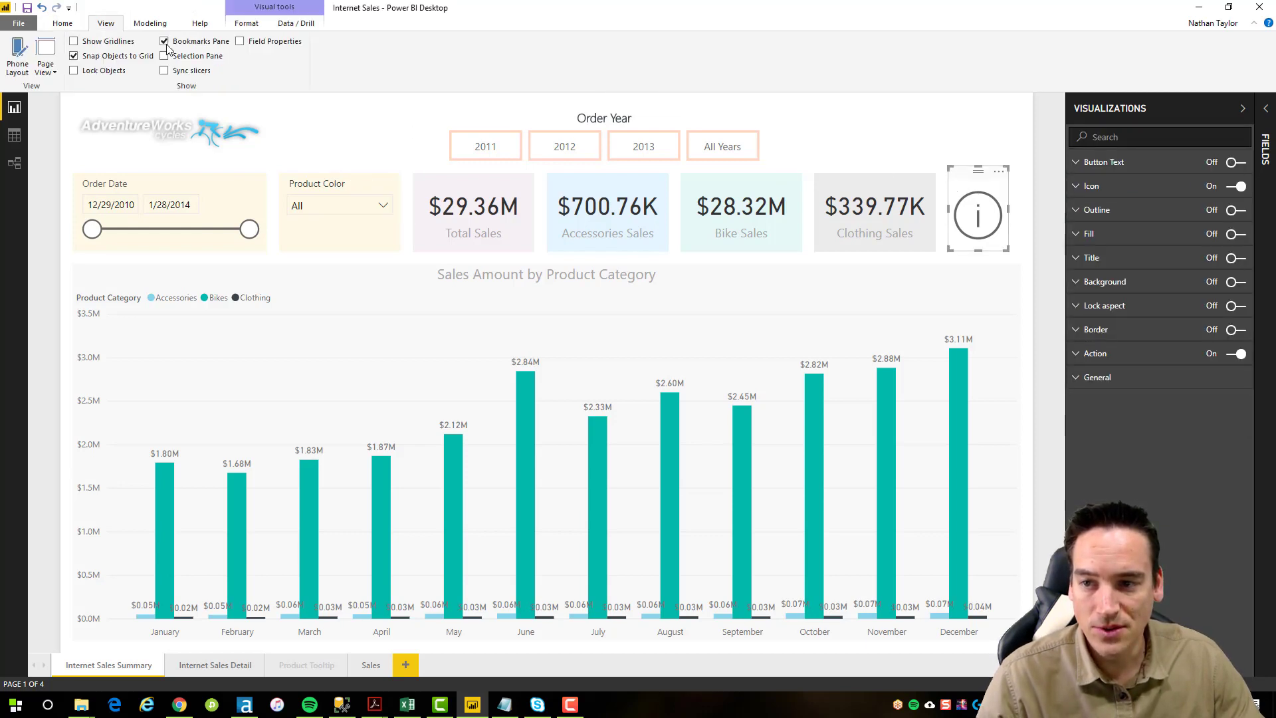
pyautogui.click(165, 42)
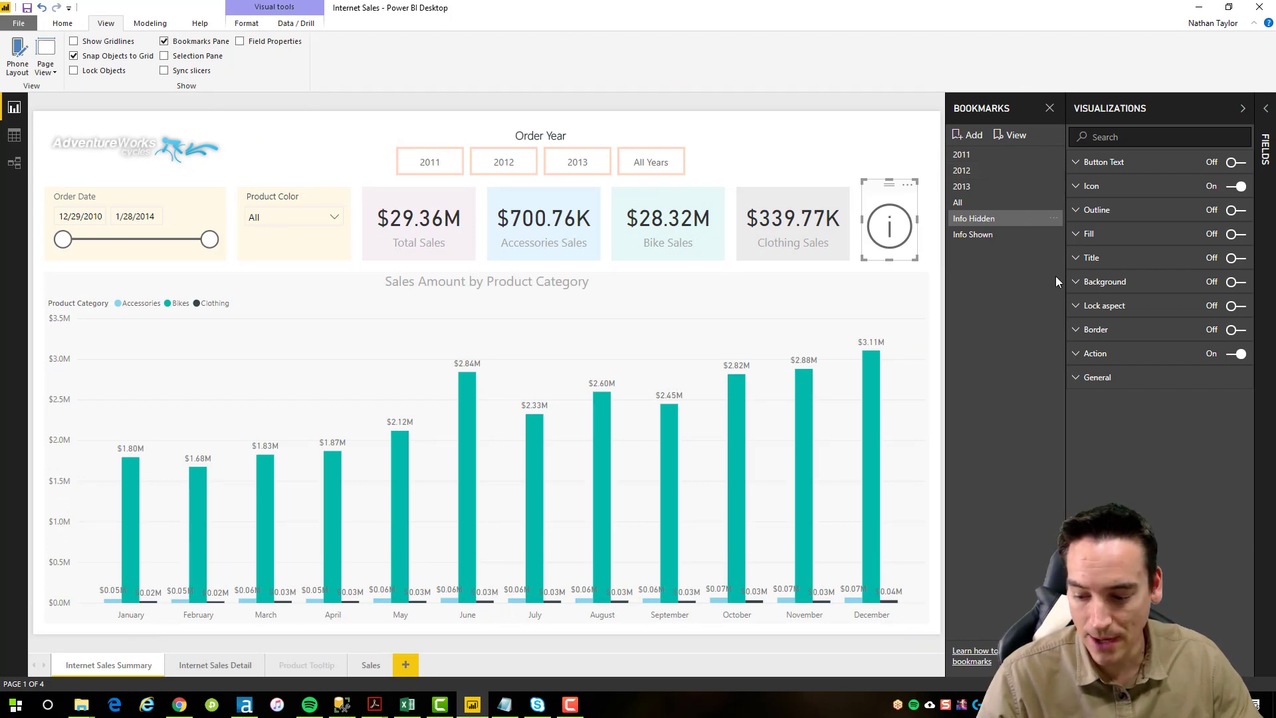
pyautogui.click(1054, 219)
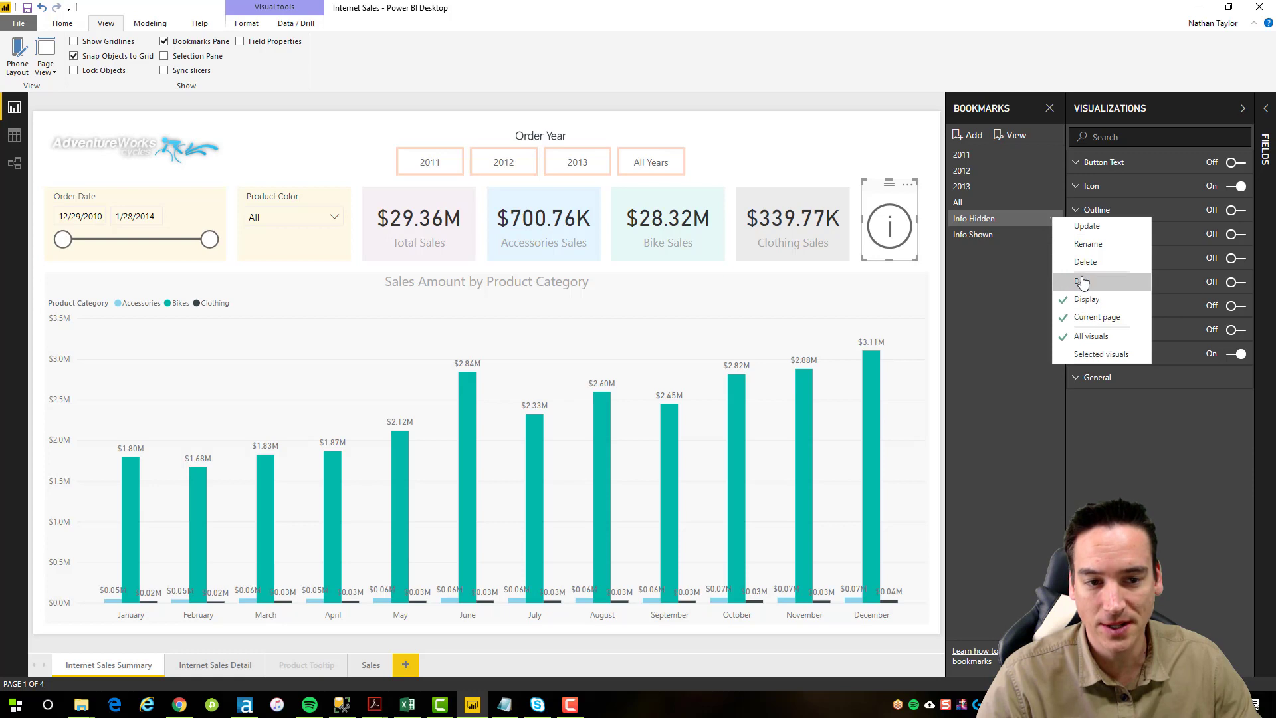
pyautogui.click(1016, 294)
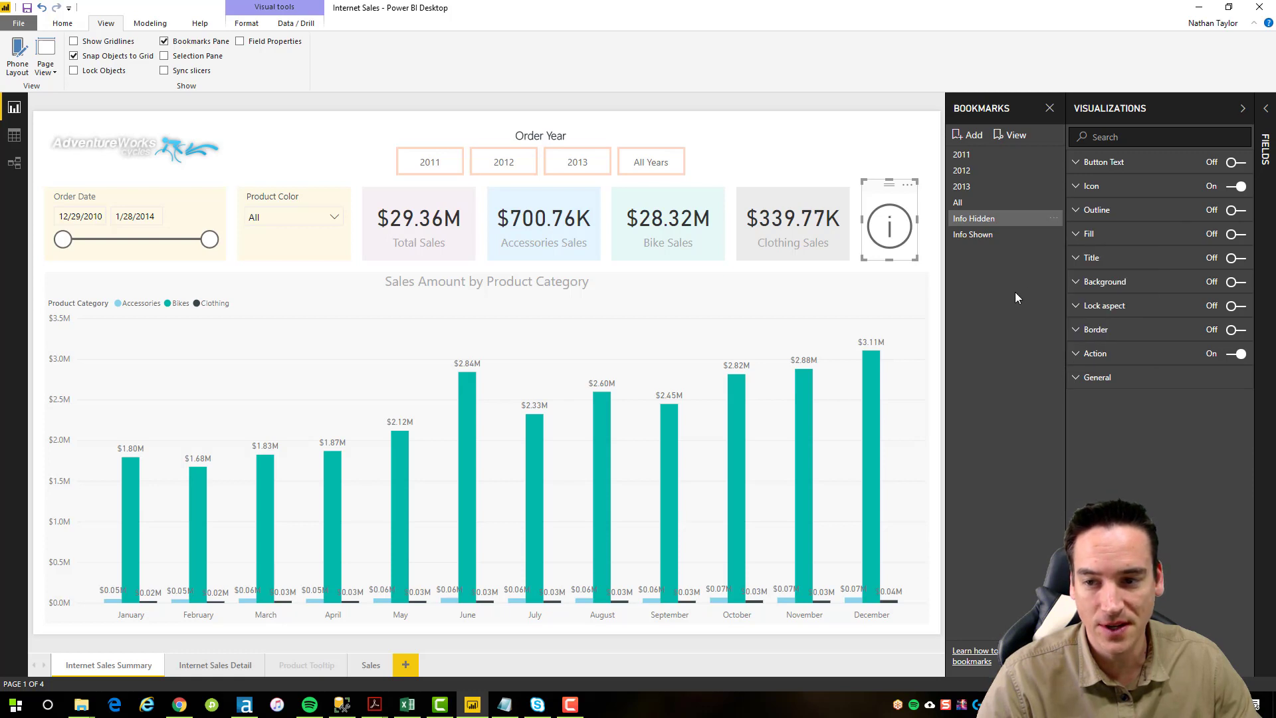
pyautogui.keyDown('ctrl'); pyautogui.click(892, 230); pyautogui.keyUp('ctrl')
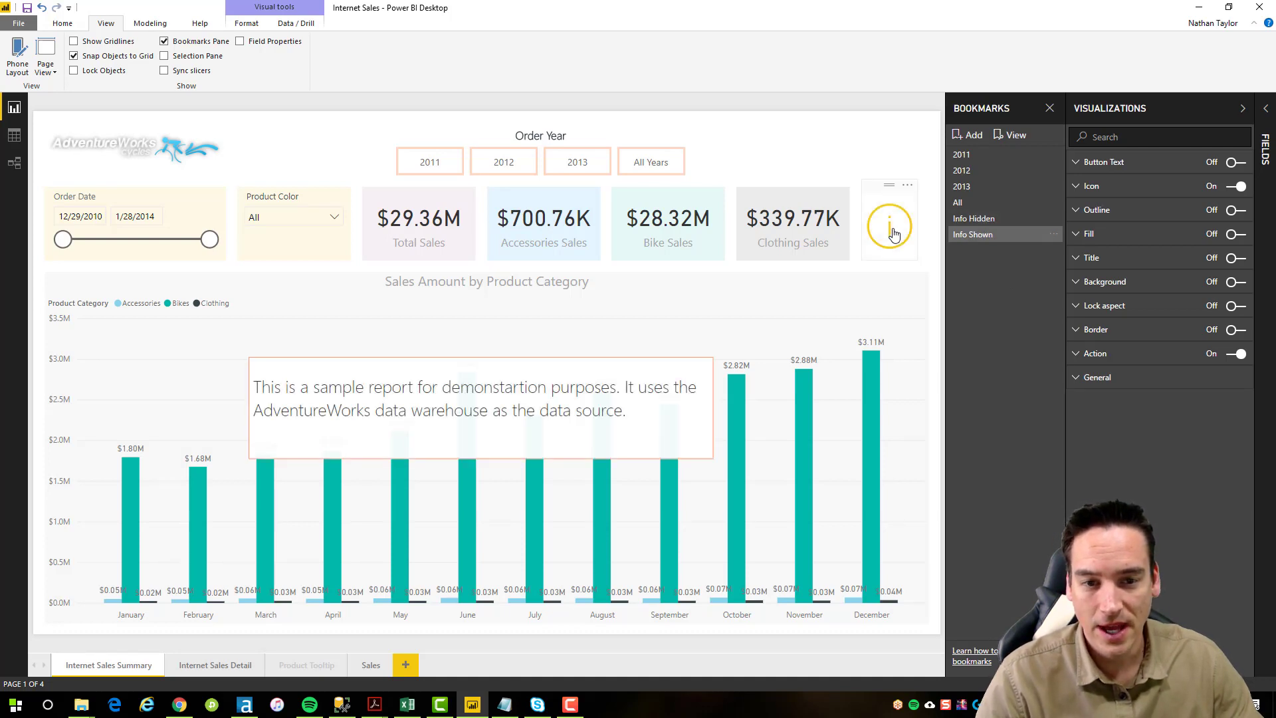
pyautogui.keyDown('ctrl'); pyautogui.click(893, 229); pyautogui.keyUp('ctrl')
pyautogui.keyDown('ctrl'); pyautogui.click(893, 229); pyautogui.keyUp('ctrl')
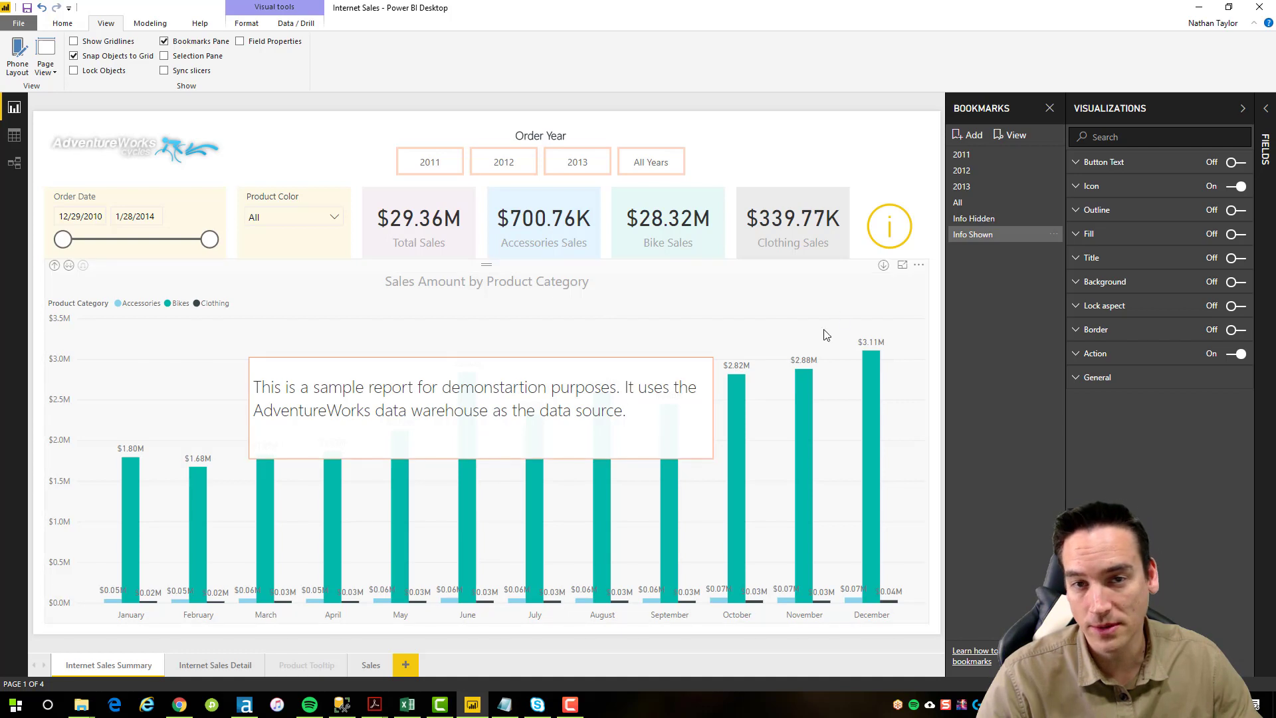
pyautogui.keyDown('ctrl'); pyautogui.click(888, 238); pyautogui.keyUp('ctrl')
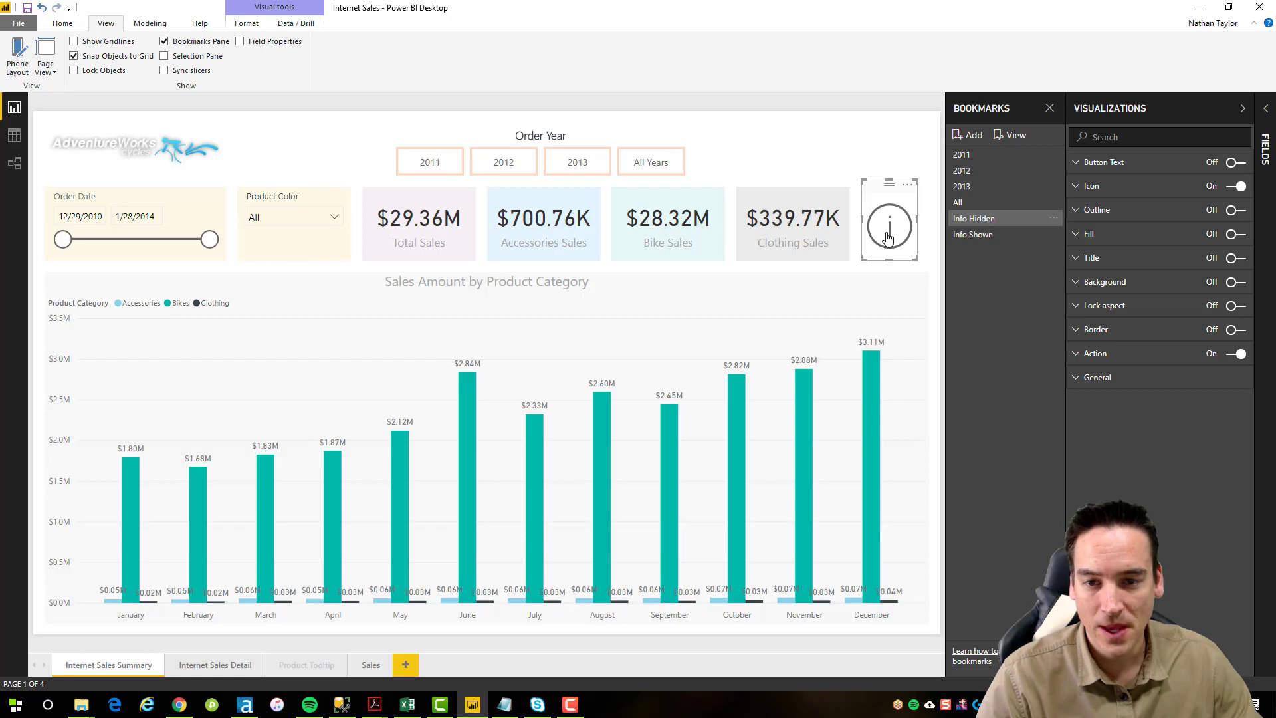
pyautogui.click(1054, 218)
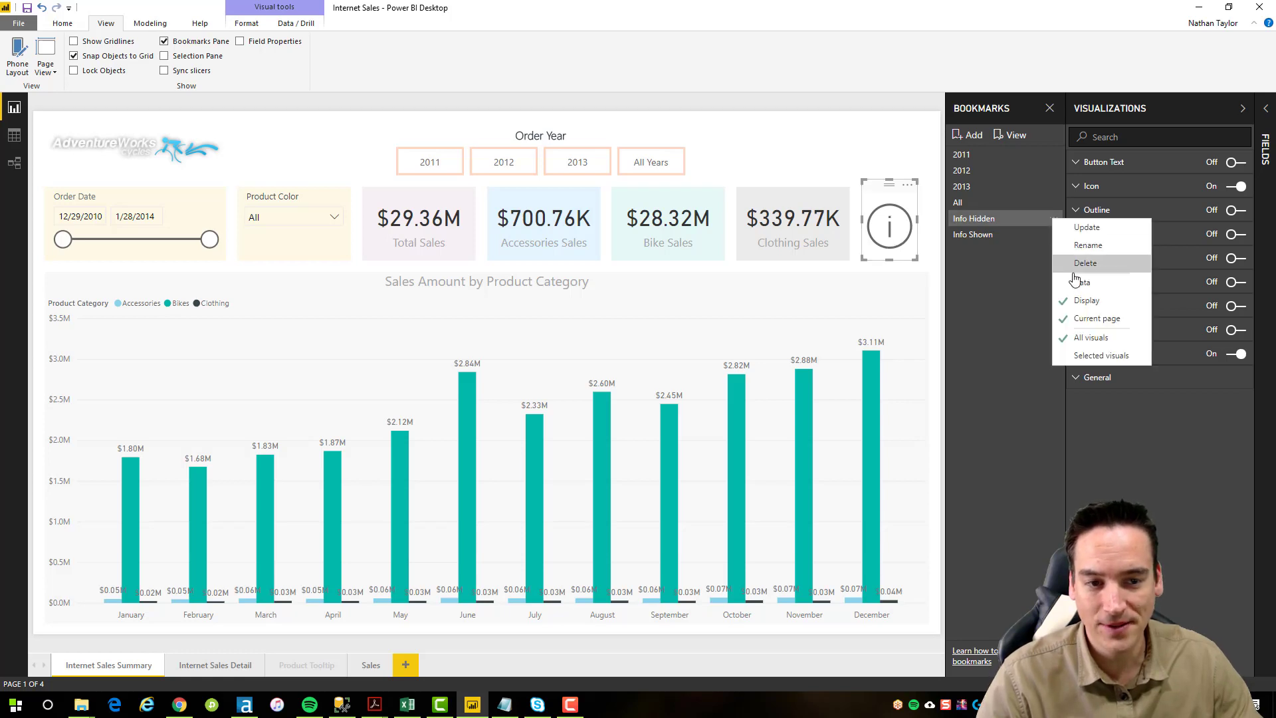
pyautogui.click(1051, 217)
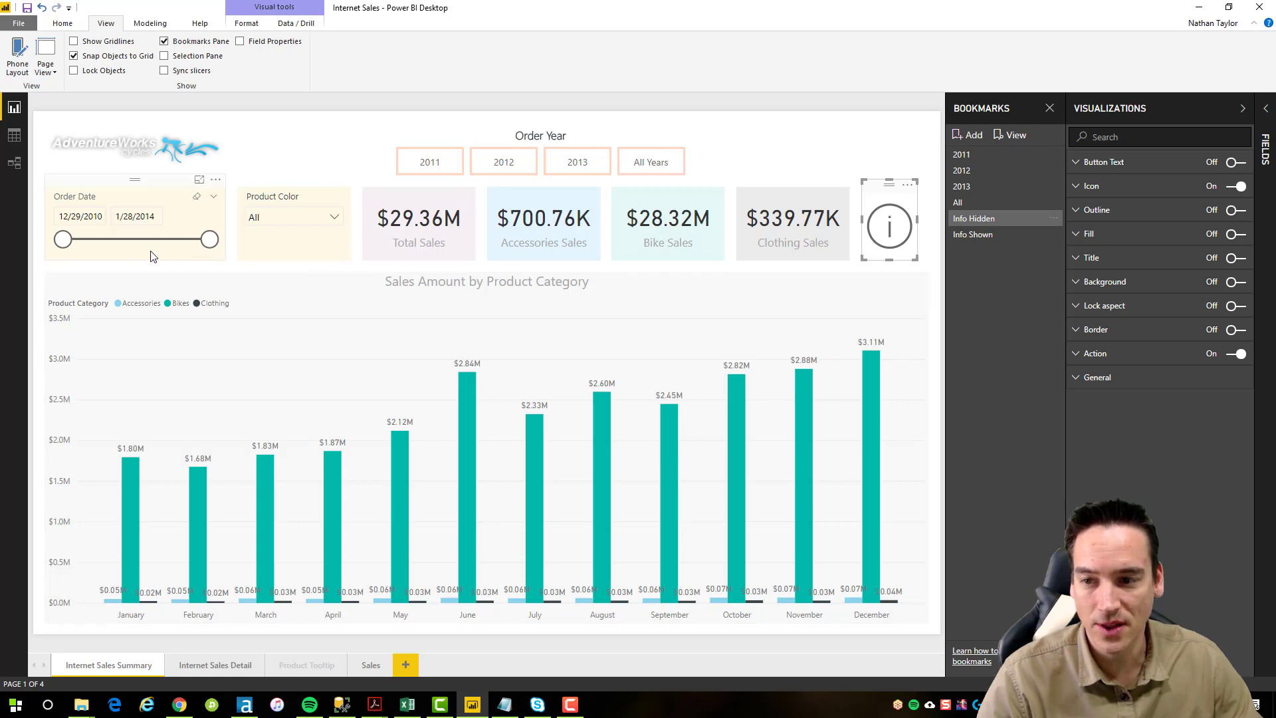
# Filter the report to 2011 and toggle the description box on and off
pyautogui.keyDown('ctrl'); pyautogui.click(431, 167); pyautogui.keyUp('ctrl')
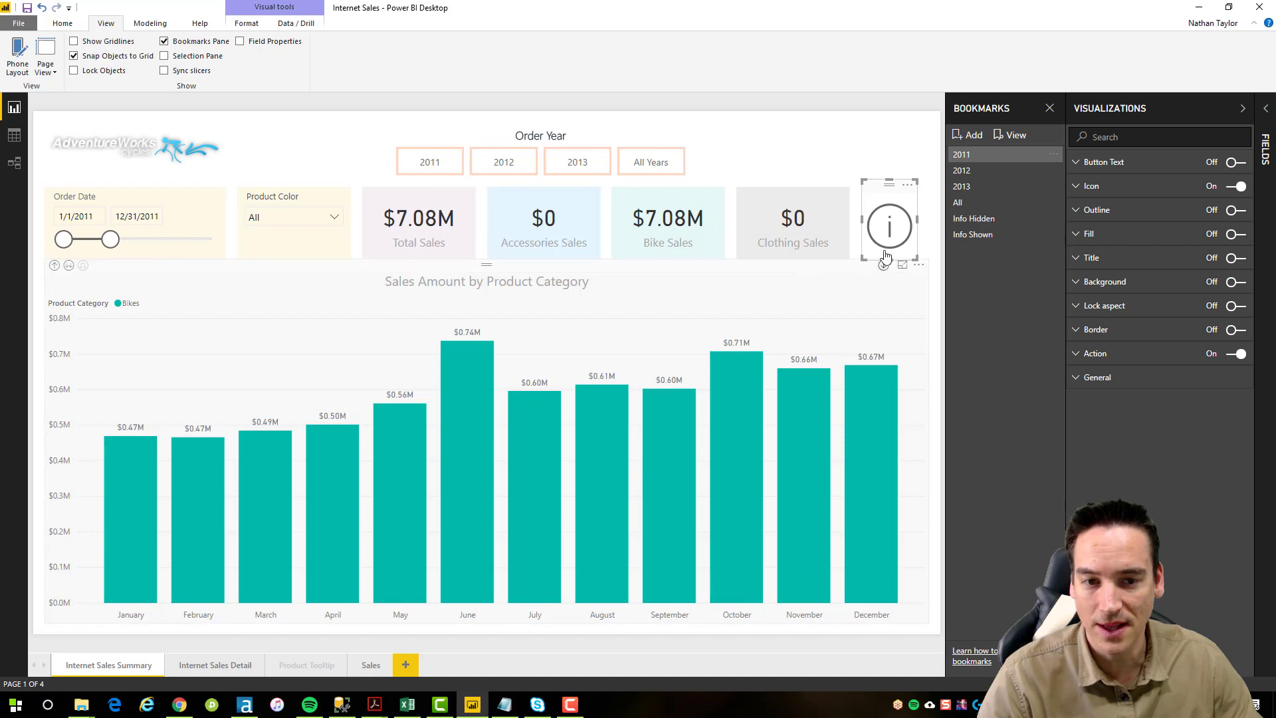
pyautogui.keyDown('ctrl'); pyautogui.click(890, 230); pyautogui.keyUp('ctrl')
pyautogui.keyDown('ctrl'); pyautogui.click(890, 229); pyautogui.keyUp('ctrl')
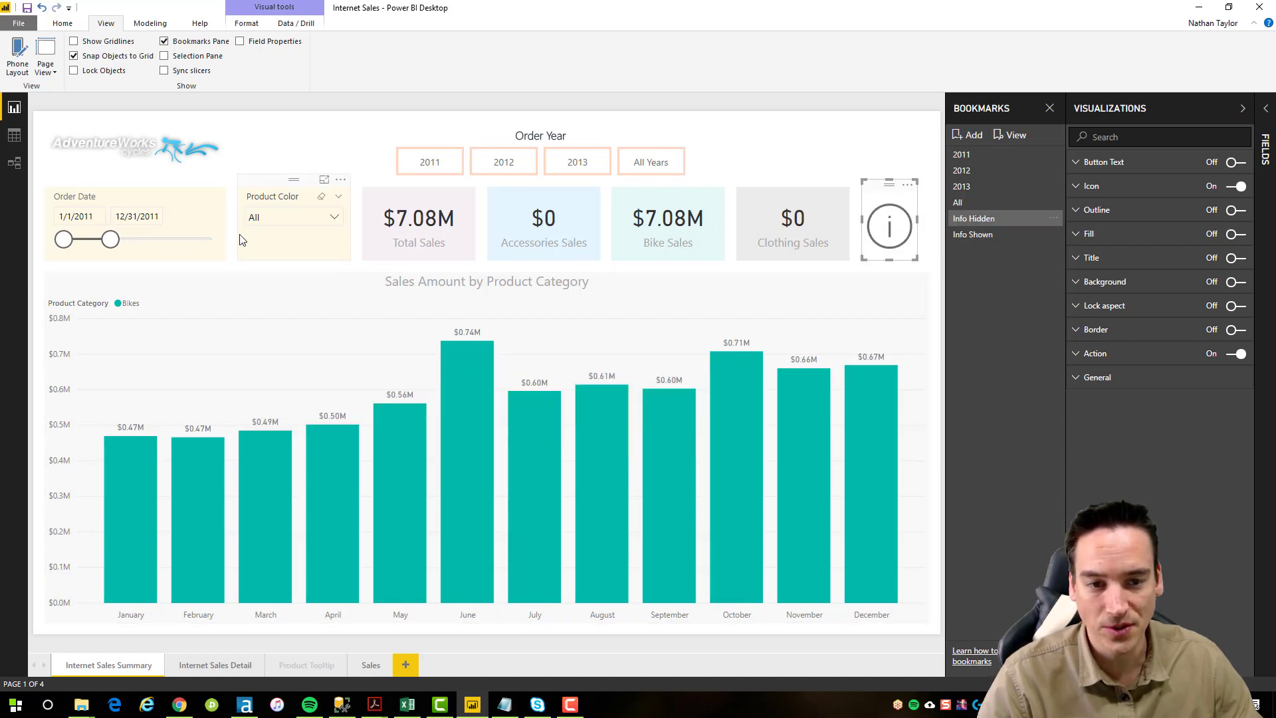
# Turn on Data capture for the Info Shown bookmark, then deselect the info visual
pyautogui.click(1054, 218)
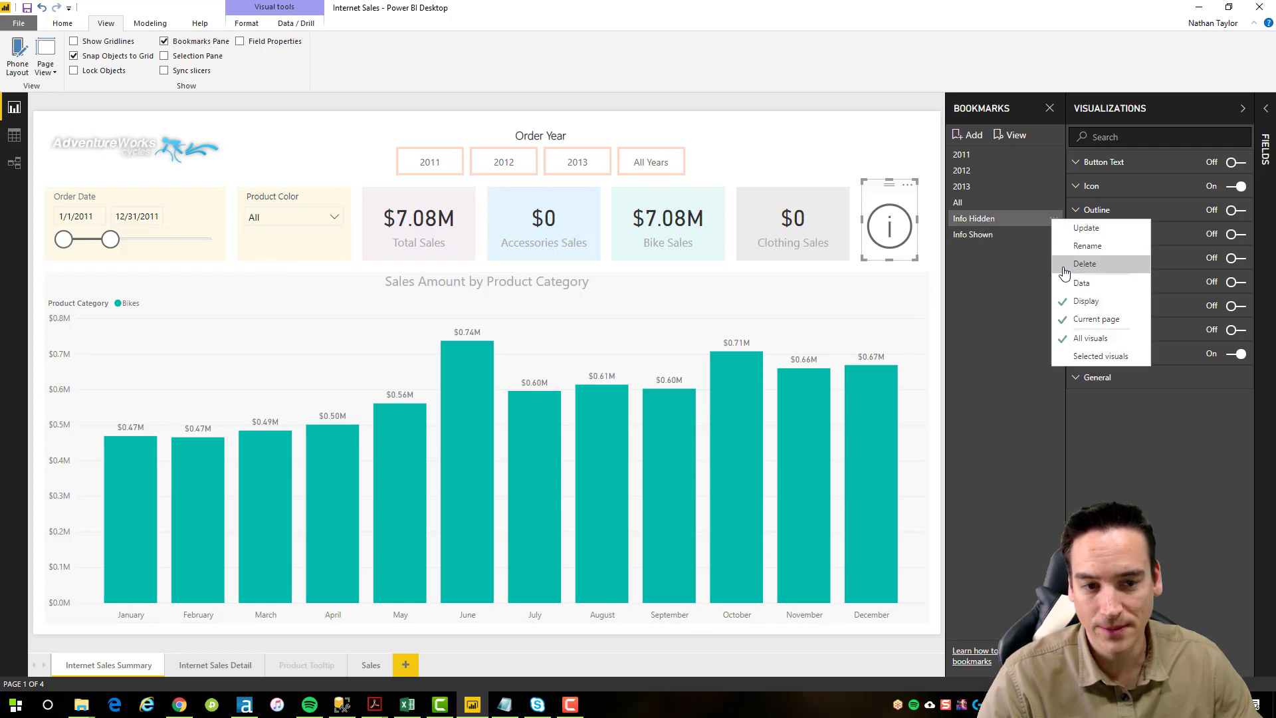
pyautogui.press('Escape')
pyautogui.click(1054, 234)
pyautogui.click(1077, 297)
pyautogui.click(1053, 234)
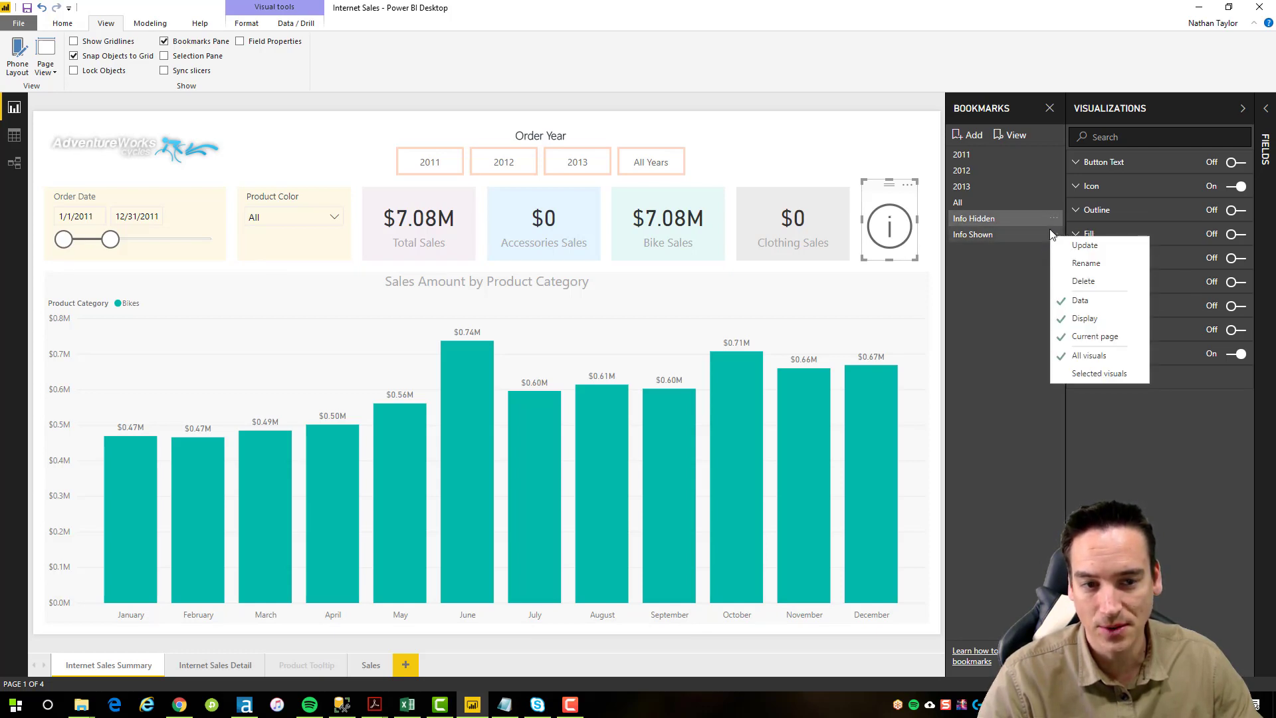
pyautogui.click(809, 135)
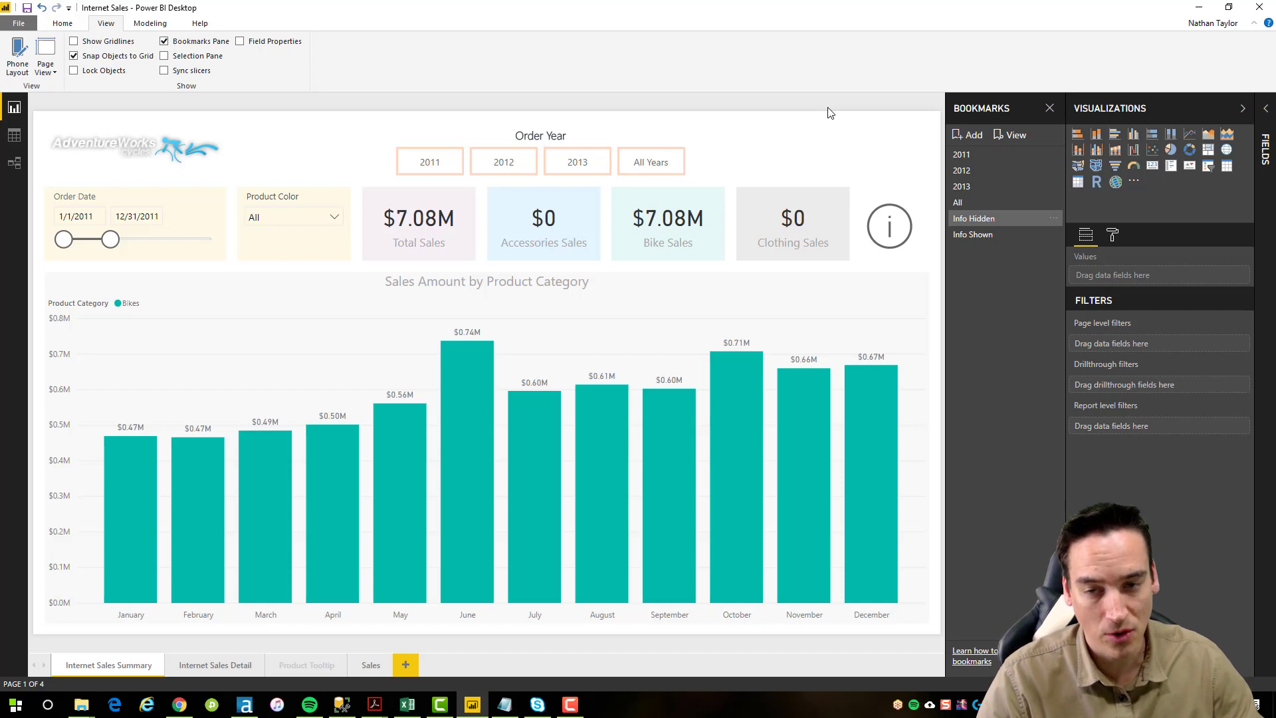
# Reset to All Years and test showing and hiding the description box
pyautogui.keyDown('ctrl'); pyautogui.click(650, 168); pyautogui.keyUp('ctrl')
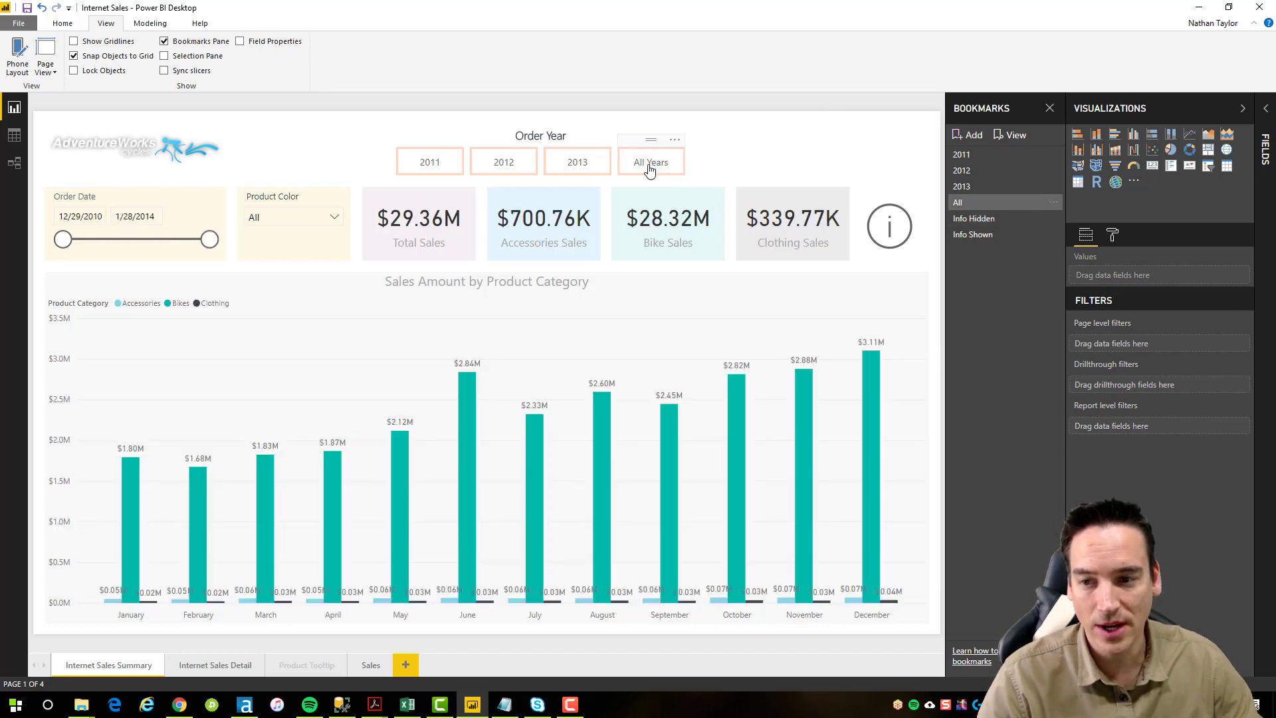
pyautogui.keyDown('ctrl'); pyautogui.click(890, 230); pyautogui.keyUp('ctrl')
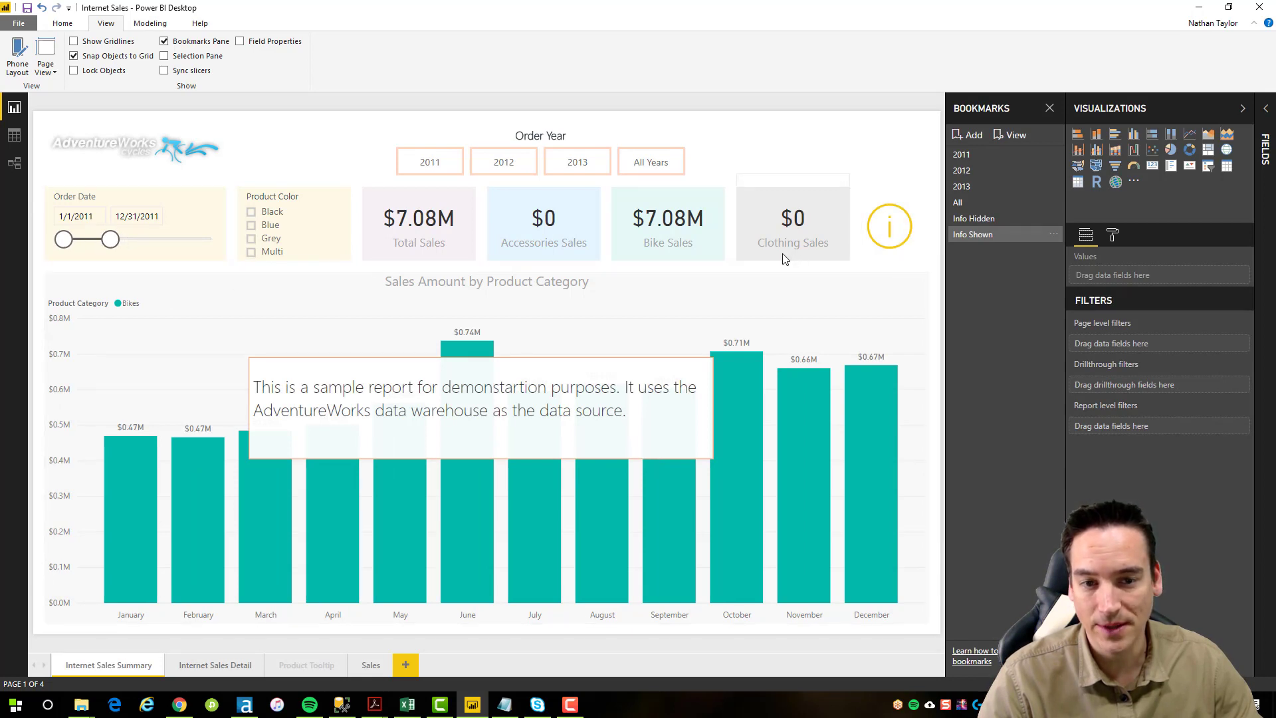
pyautogui.keyDown('ctrl'); pyautogui.click(892, 221); pyautogui.keyUp('ctrl')
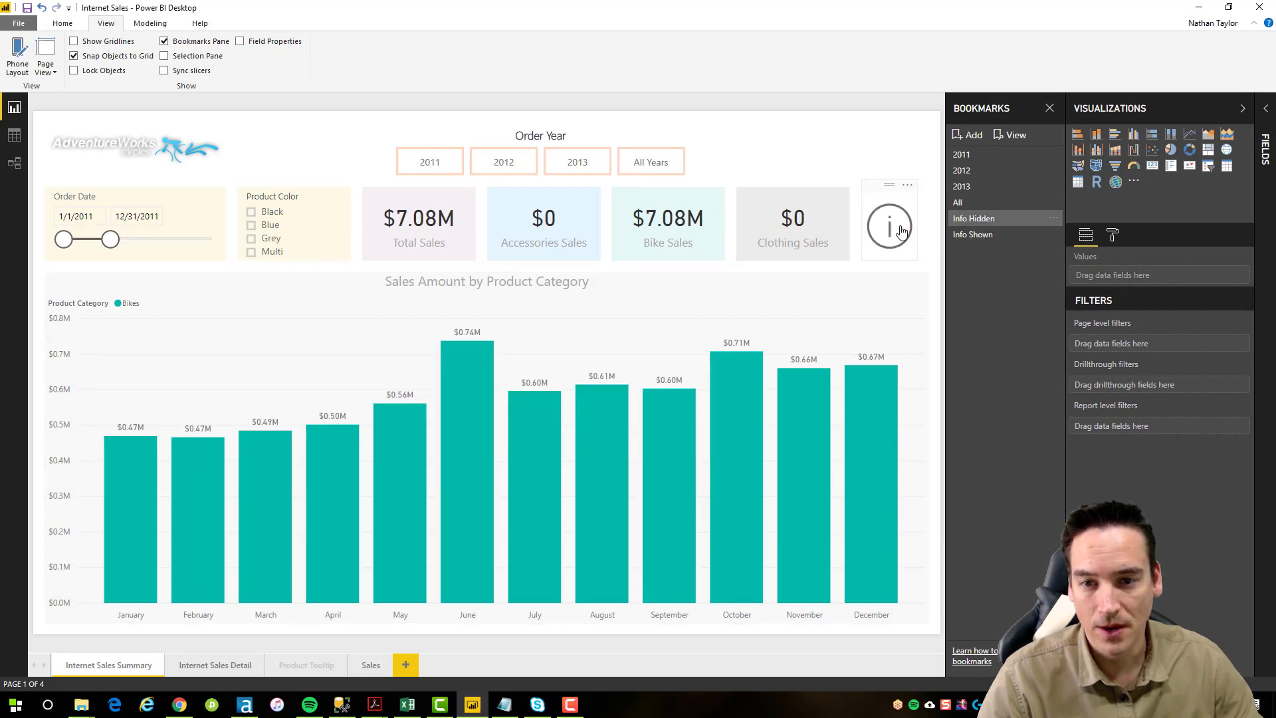
pyautogui.keyDown('ctrl'); pyautogui.click(650, 162); pyautogui.keyUp('ctrl')
pyautogui.keyDown('ctrl'); pyautogui.click(888, 229); pyautogui.keyUp('ctrl')
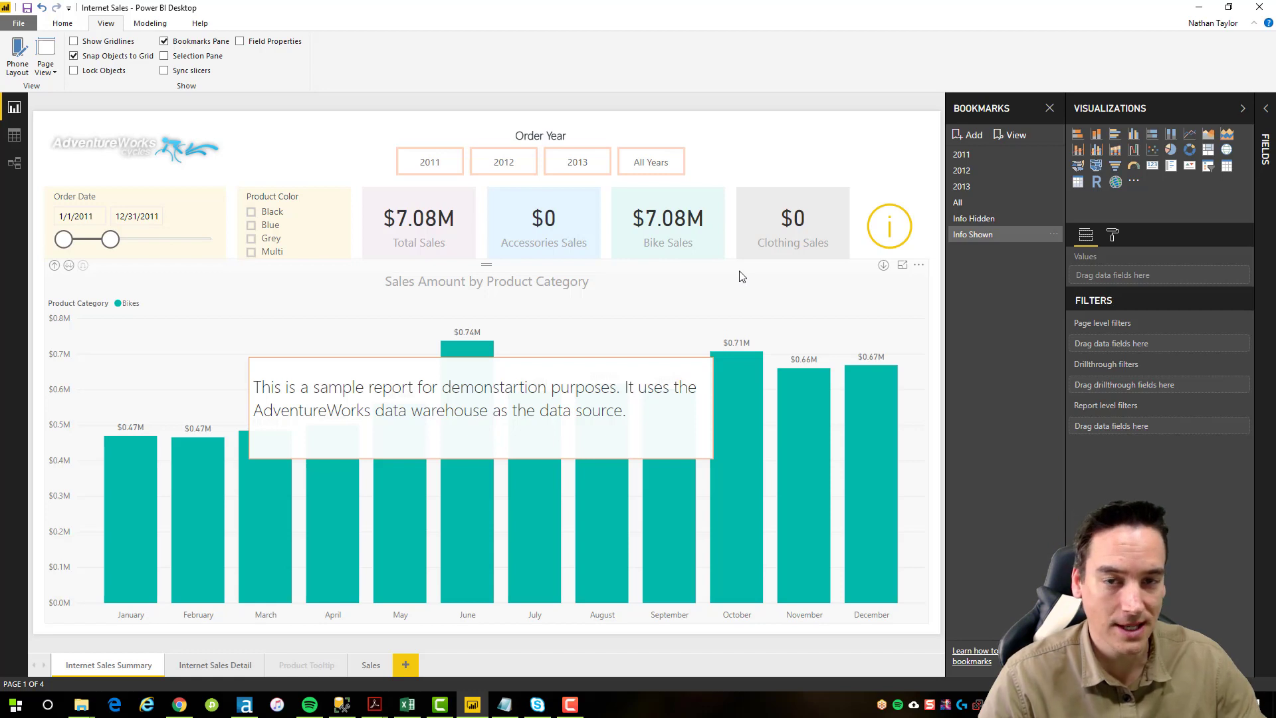
pyautogui.click(894, 227)
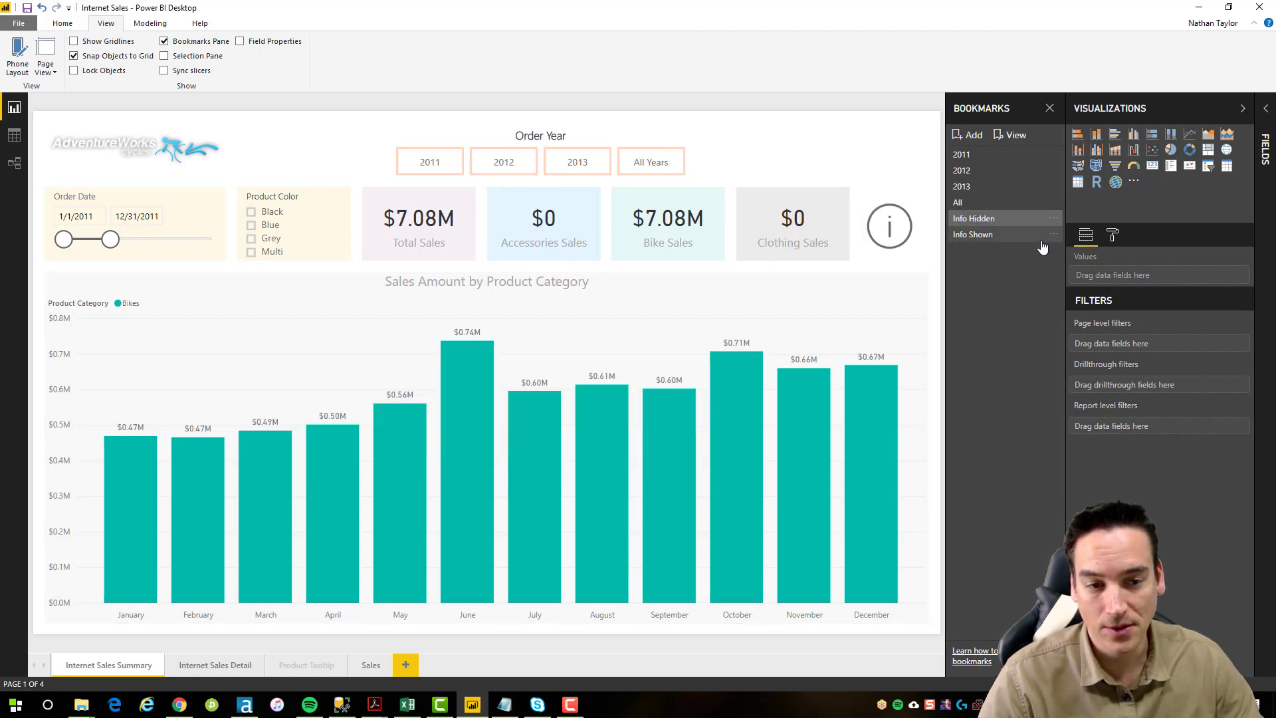
# Uncheck Data on the Info Hidden bookmark
pyautogui.click(1055, 220)
pyautogui.click(1083, 285)
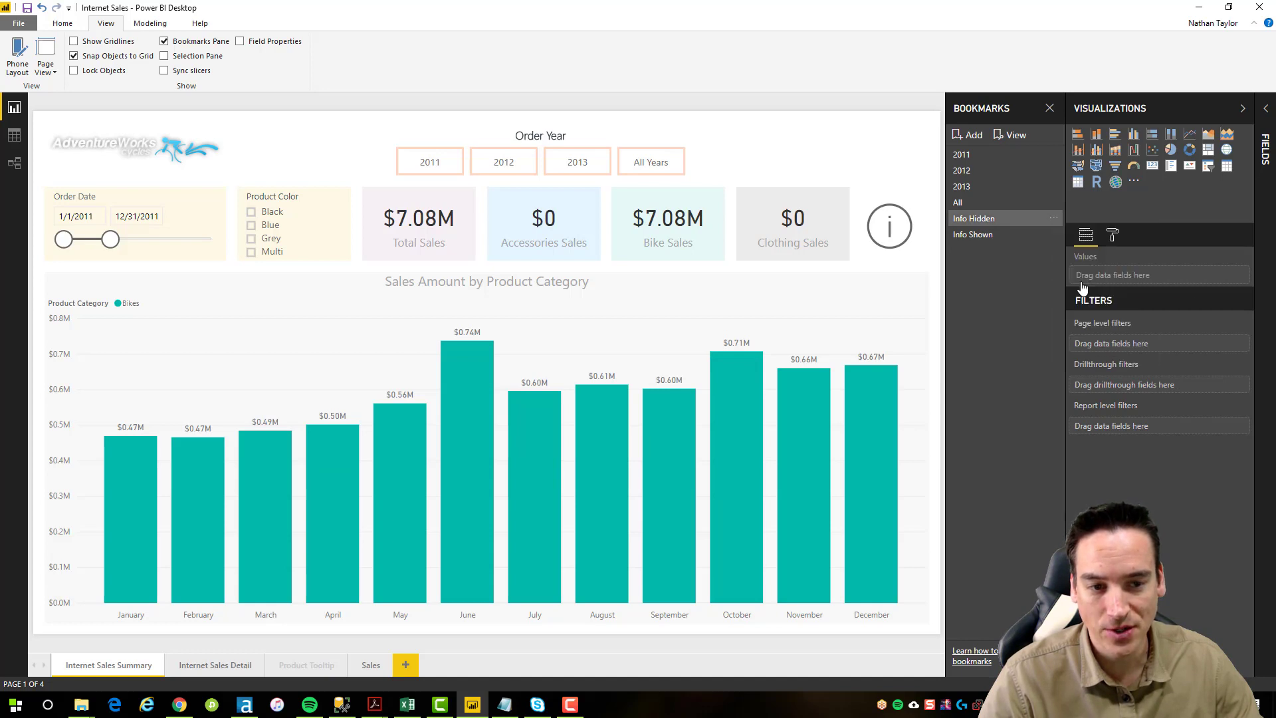
pyautogui.click(1054, 220)
pyautogui.click(1084, 287)
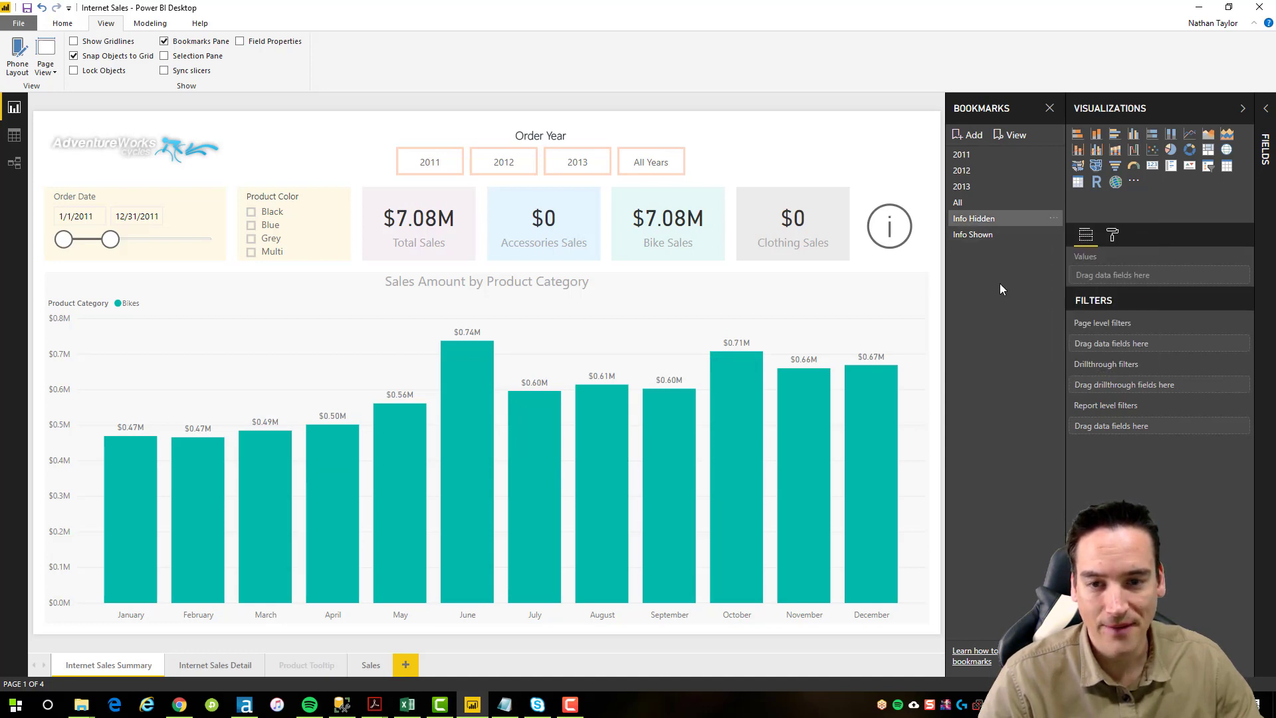
# Retest the description box toggle under All Years and recheck Info Hidden's options
pyautogui.click(650, 163)
pyautogui.click(889, 236)
pyautogui.click(888, 236)
pyautogui.click(890, 230)
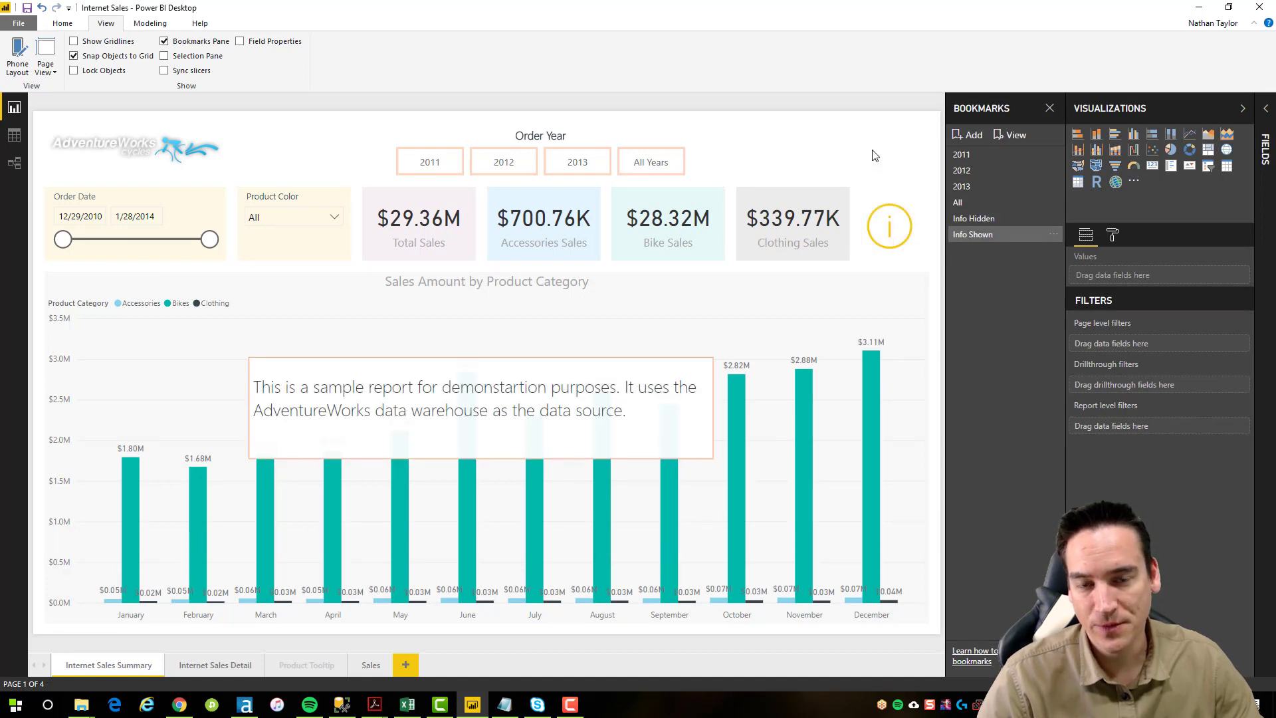
pyautogui.click(890, 236)
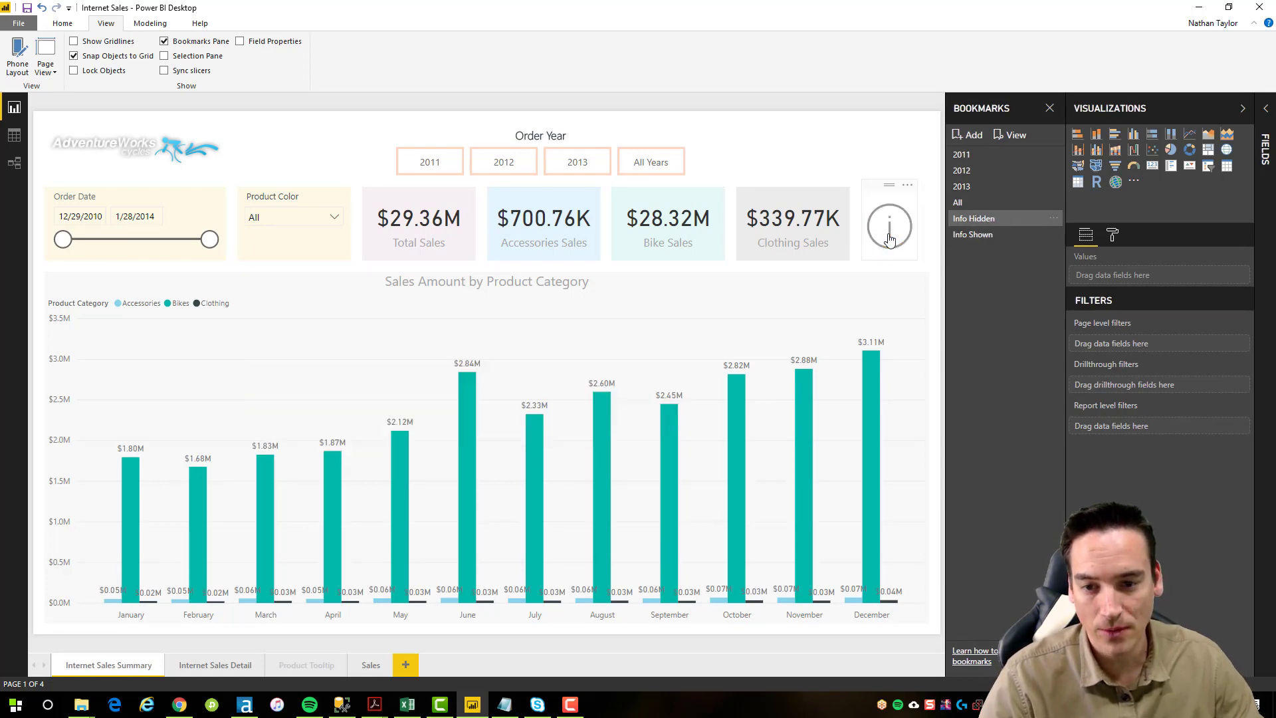
pyautogui.click(1056, 219)
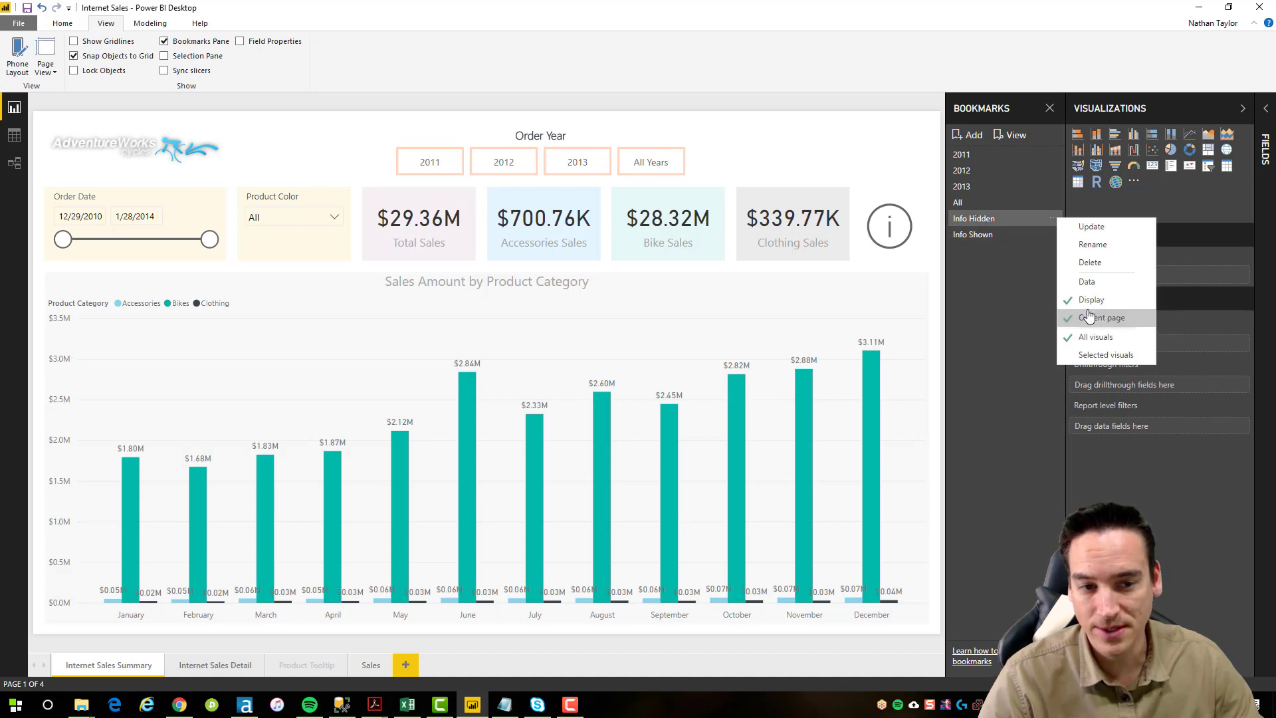
# Toggle the description box repeatedly and review the Info Hidden bookmark's options
pyautogui.keyDown('ctrl'); pyautogui.click(892, 225); pyautogui.keyUp('ctrl')
pyautogui.keyDown('ctrl'); pyautogui.click(892, 225); pyautogui.keyUp('ctrl')
pyautogui.keyDown('ctrl'); pyautogui.click(893, 225); pyautogui.keyUp('ctrl')
pyautogui.keyDown('ctrl'); pyautogui.click(893, 224); pyautogui.keyUp('ctrl')
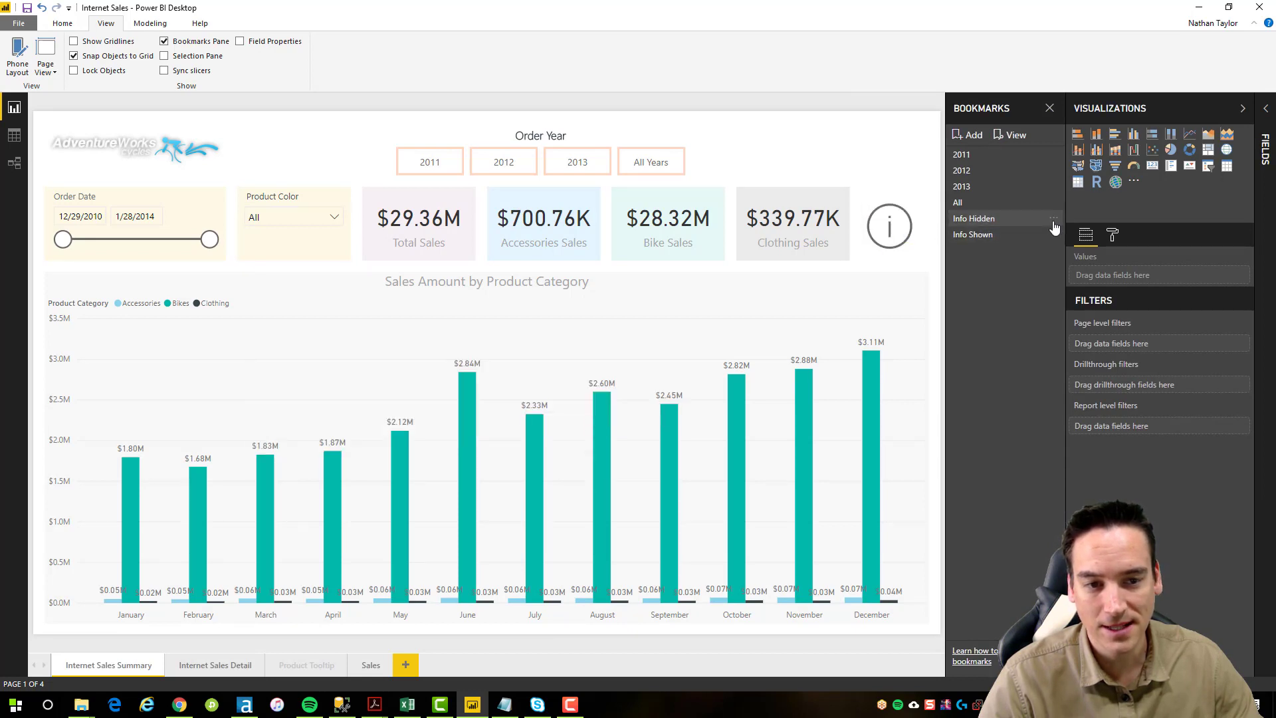
pyautogui.click(1054, 219)
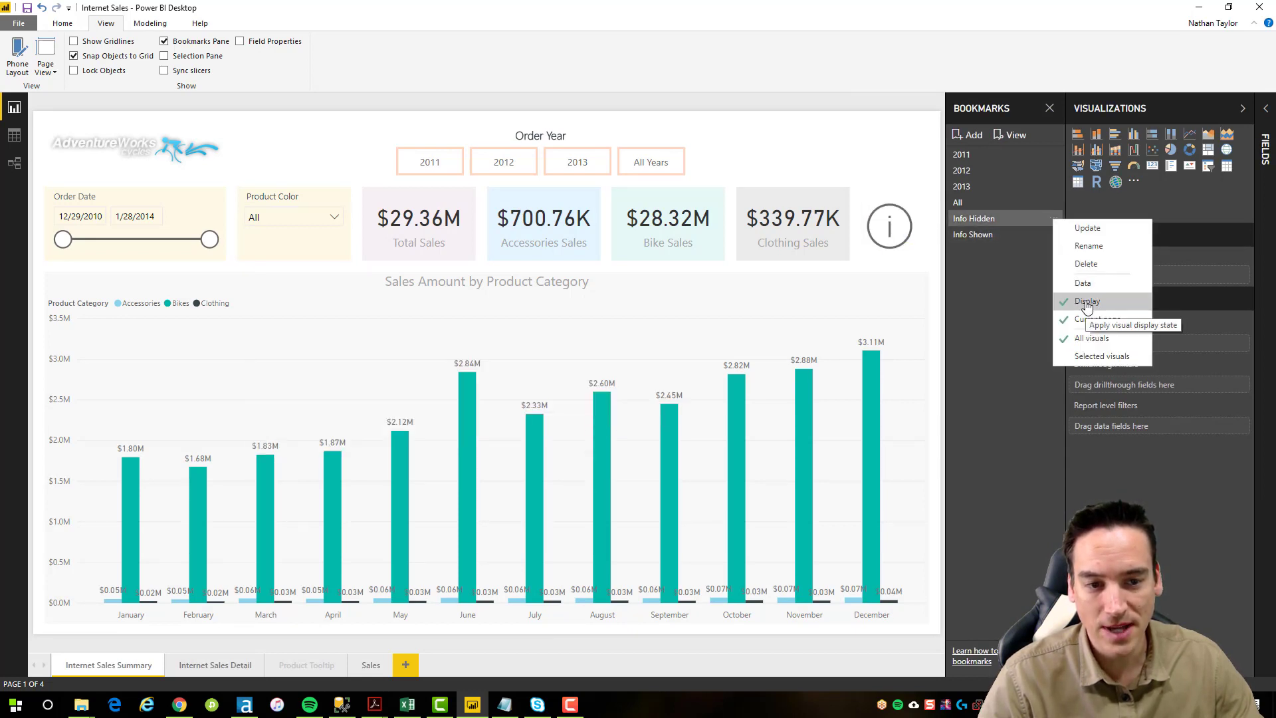
pyautogui.click(1054, 218)
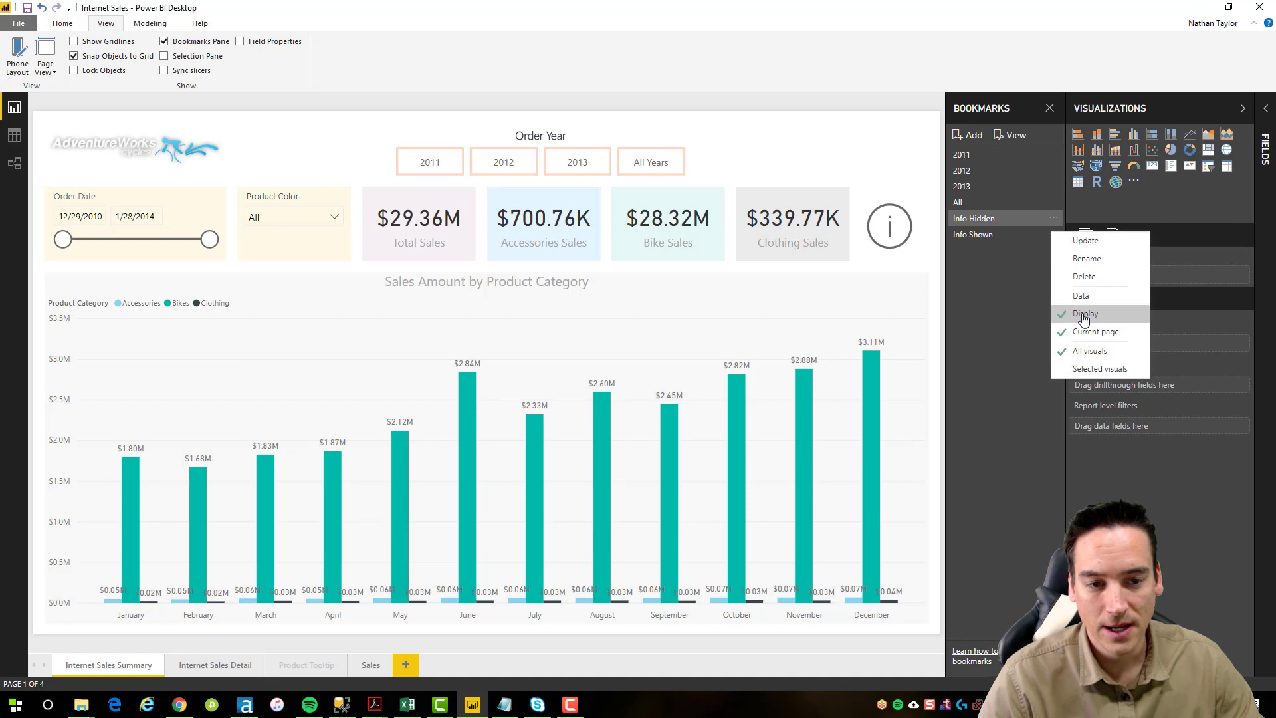
pyautogui.keyDown('ctrl'); pyautogui.click(891, 232); pyautogui.keyUp('ctrl')
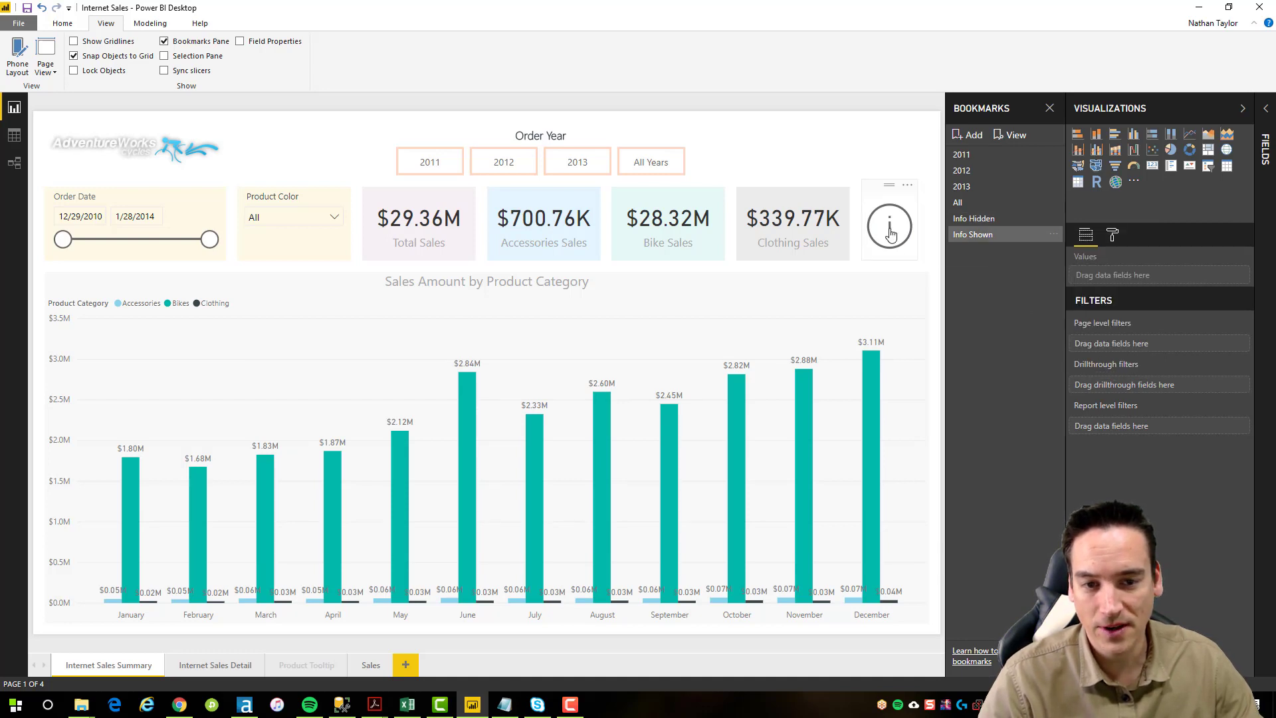
pyautogui.click(1055, 219)
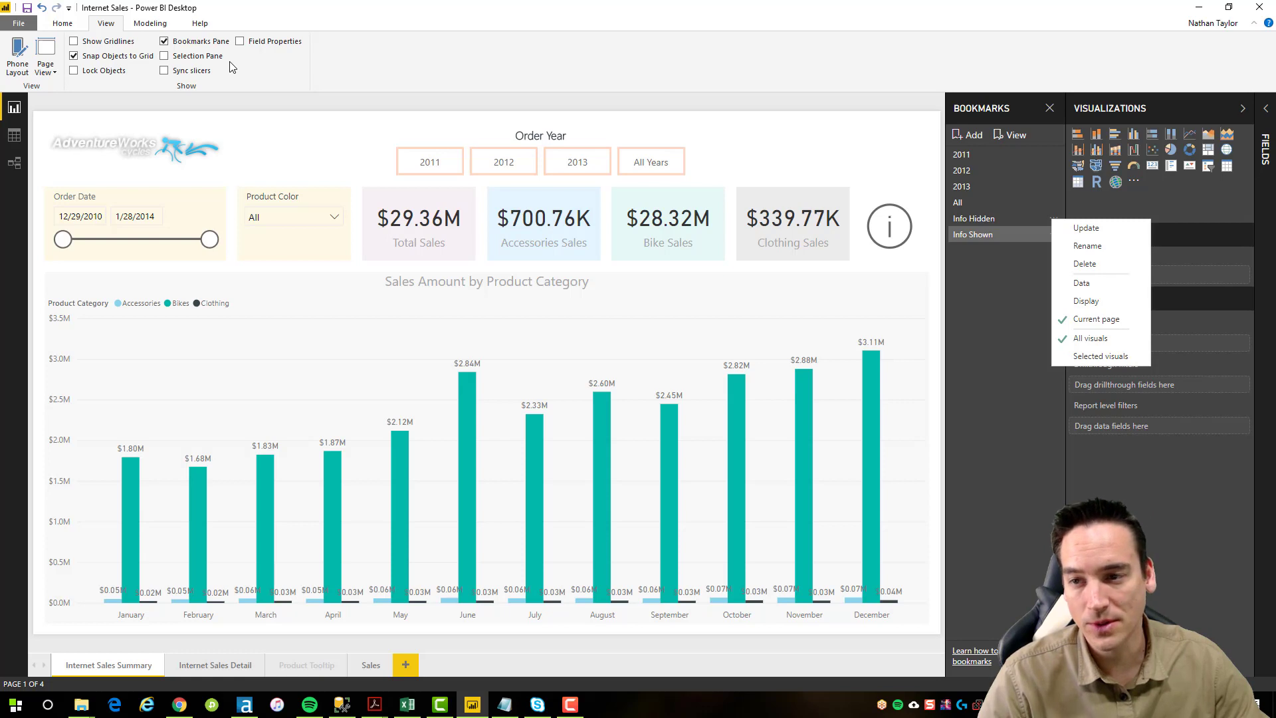
# Open the Selection pane, apply the Info Shown bookmark, then close the pane
pyautogui.click(164, 57)
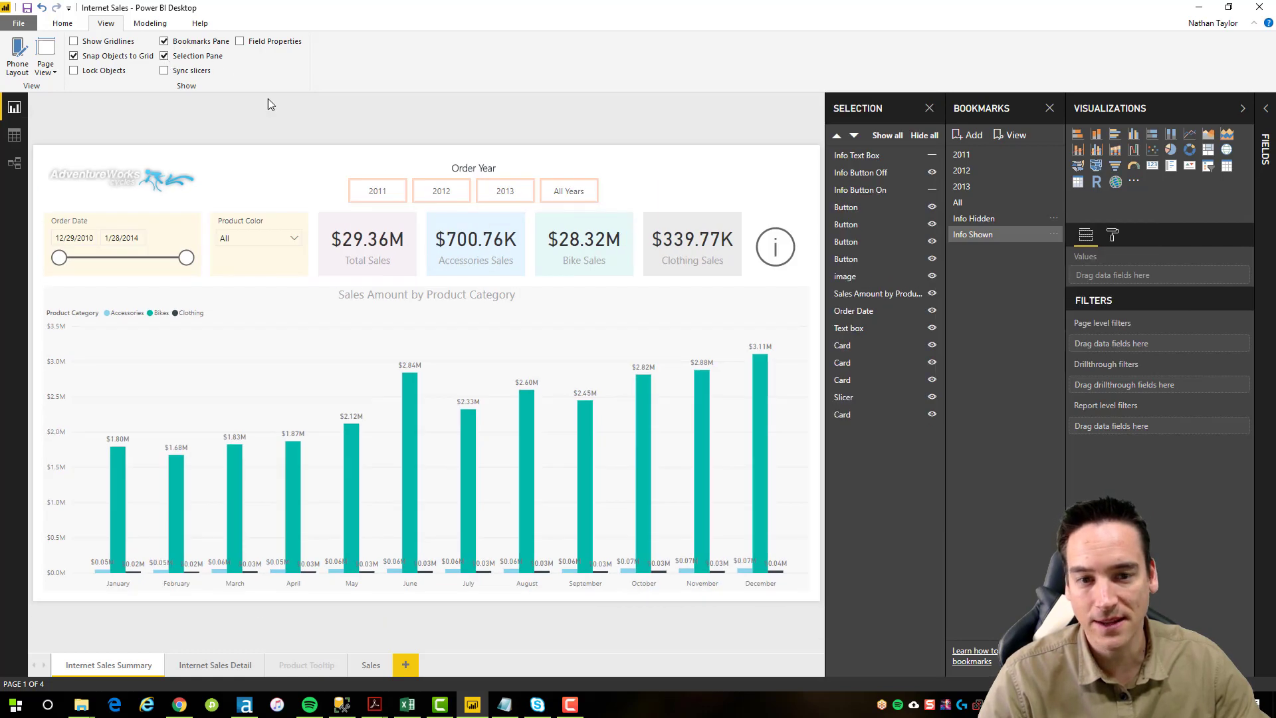
pyautogui.click(1030, 235)
pyautogui.click(929, 108)
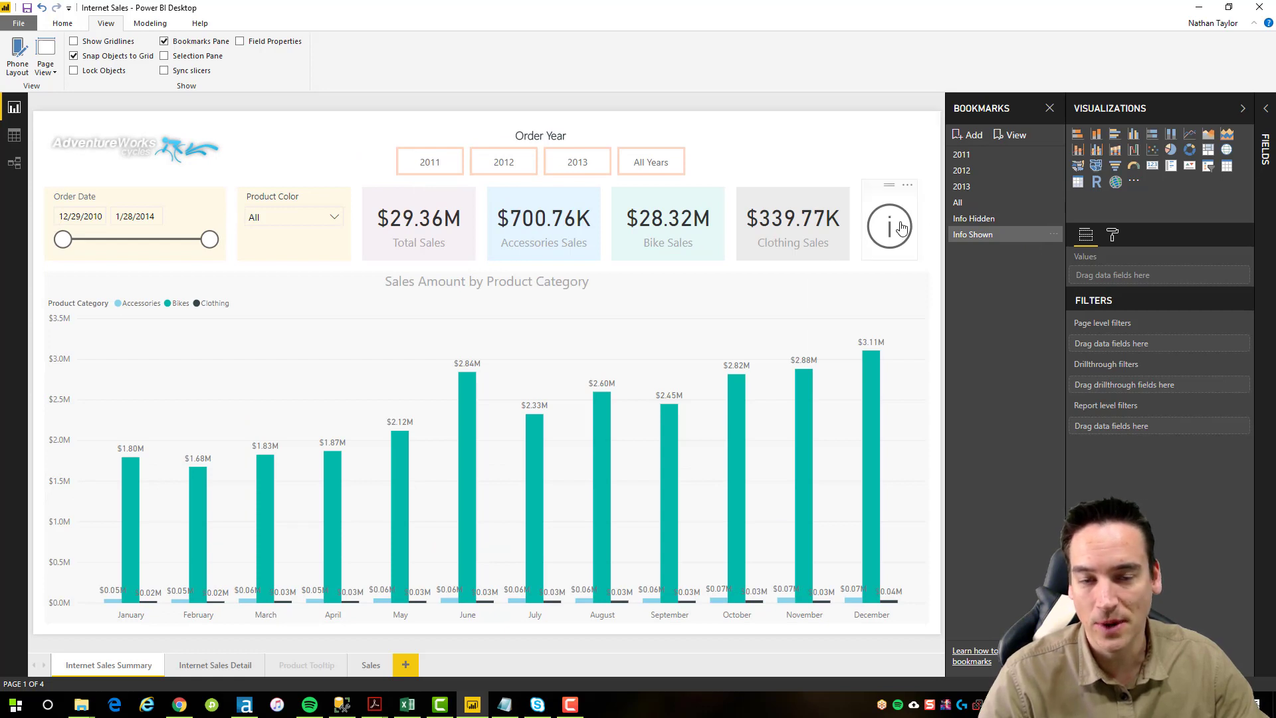
# Uncheck Data on the Info Shown bookmark and test both info bookmarks
pyautogui.click(1054, 234)
pyautogui.click(1096, 322)
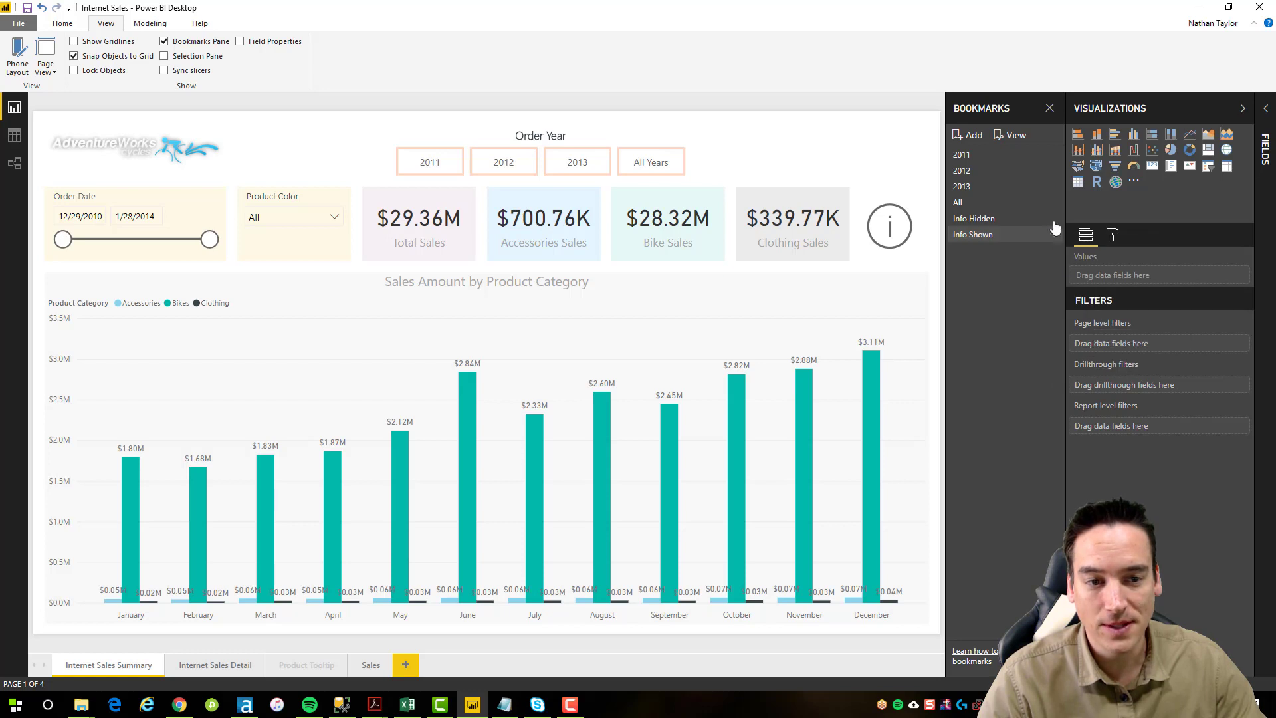
pyautogui.click(1054, 234)
pyautogui.click(1085, 280)
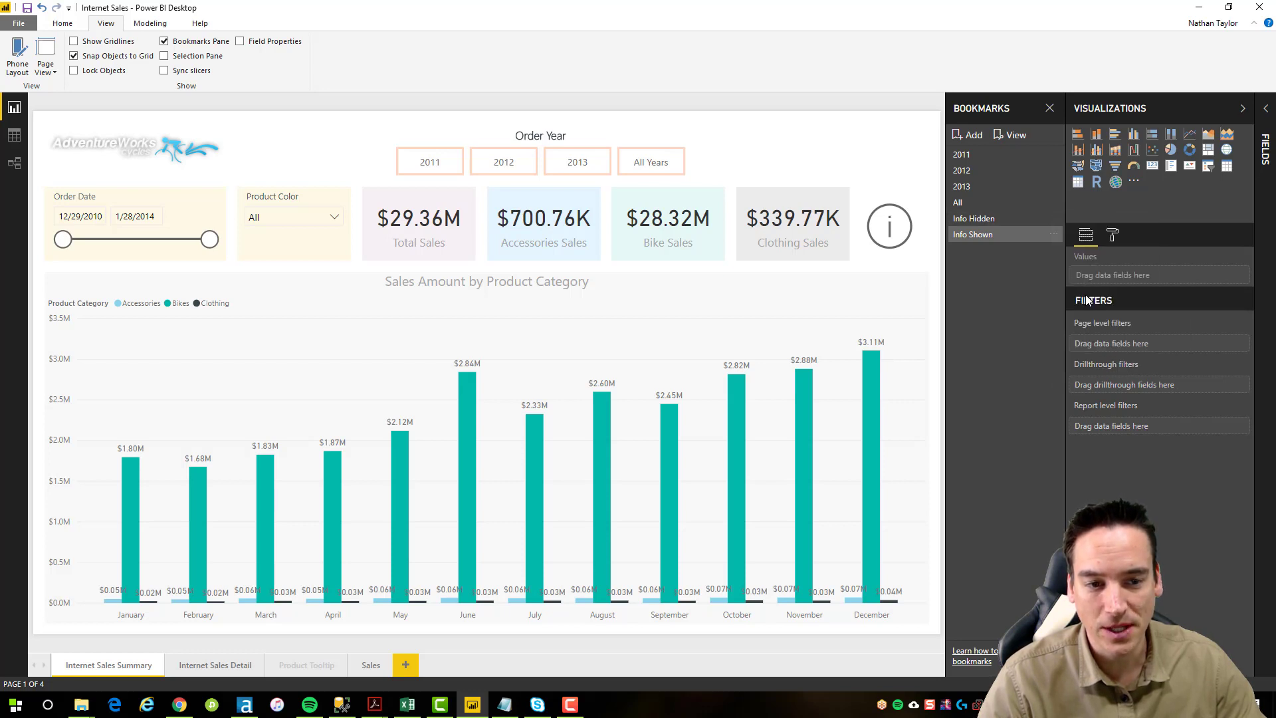
pyautogui.click(1054, 234)
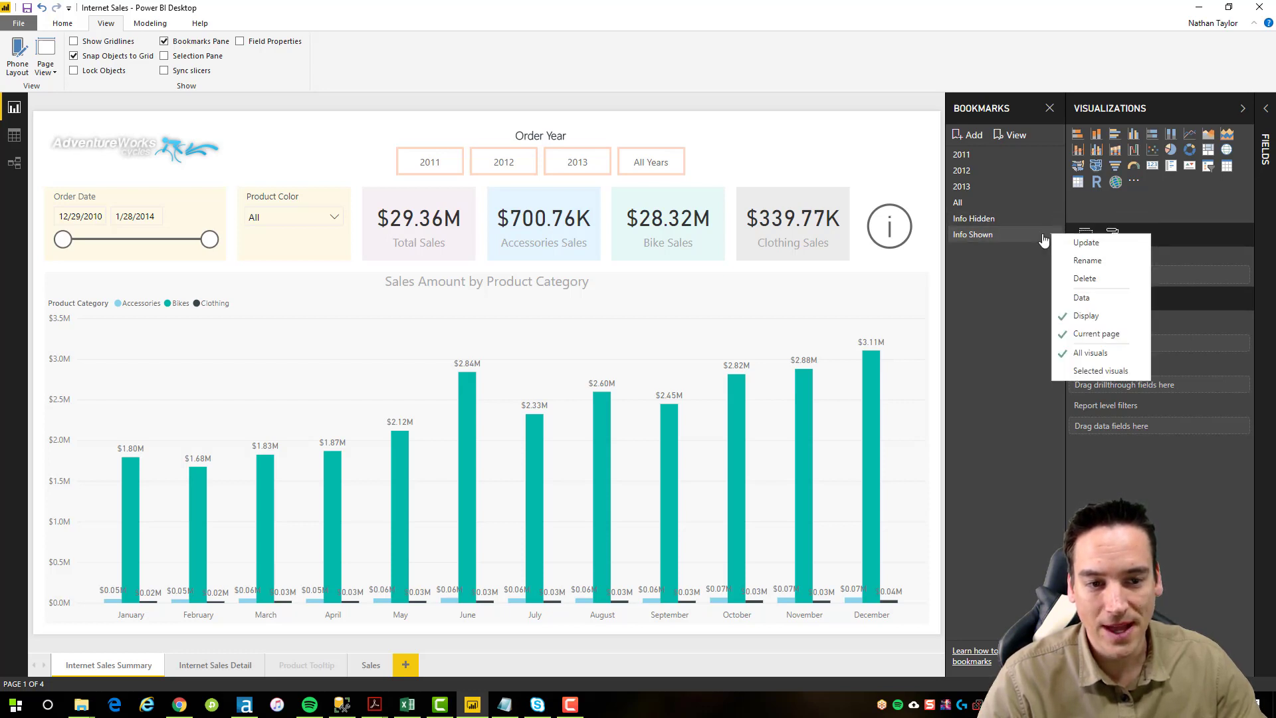
pyautogui.keyDown('ctrl'); pyautogui.click(891, 229); pyautogui.keyUp('ctrl')
pyautogui.keyDown('ctrl'); pyautogui.click(896, 233); pyautogui.keyUp('ctrl')
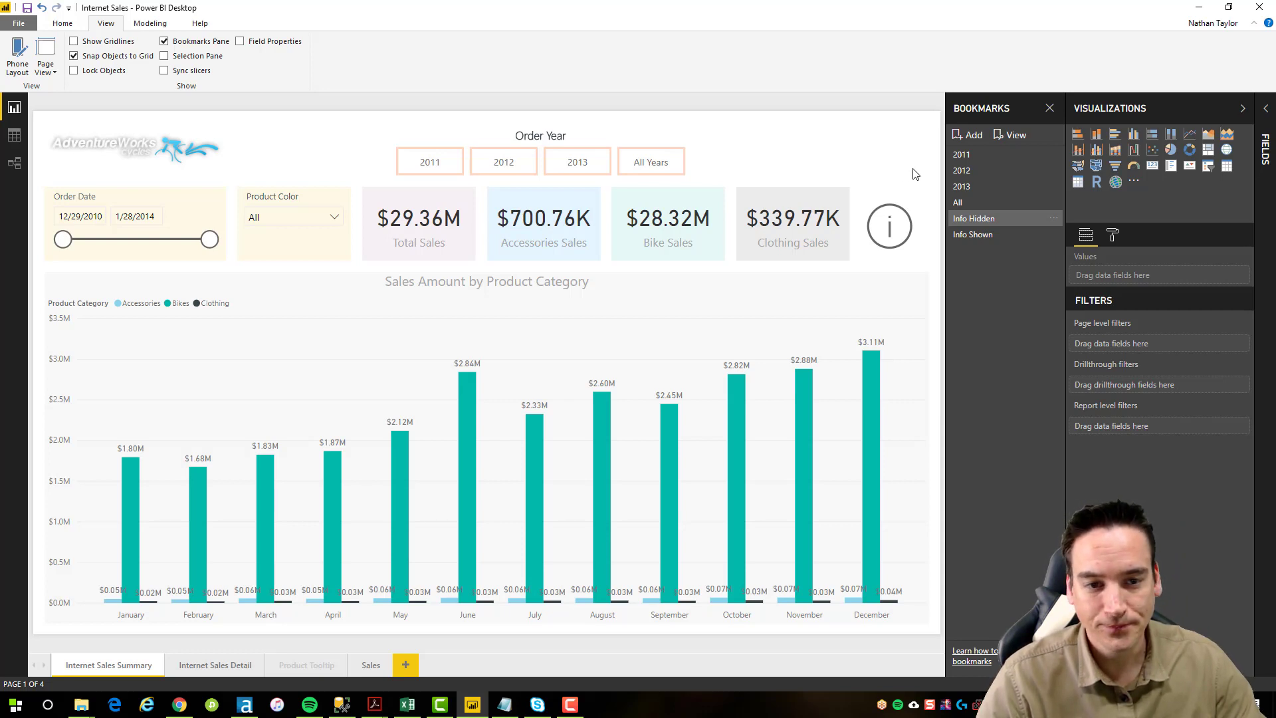
pyautogui.click(1054, 156)
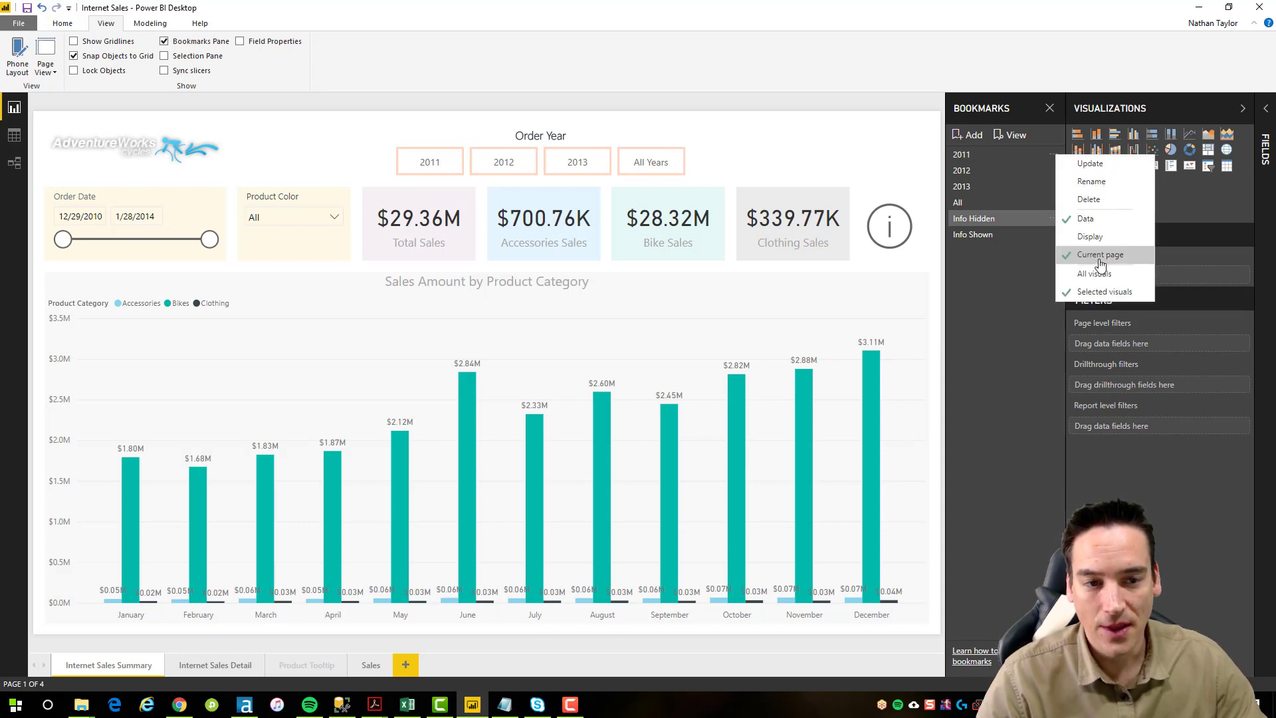
pyautogui.click(791, 131)
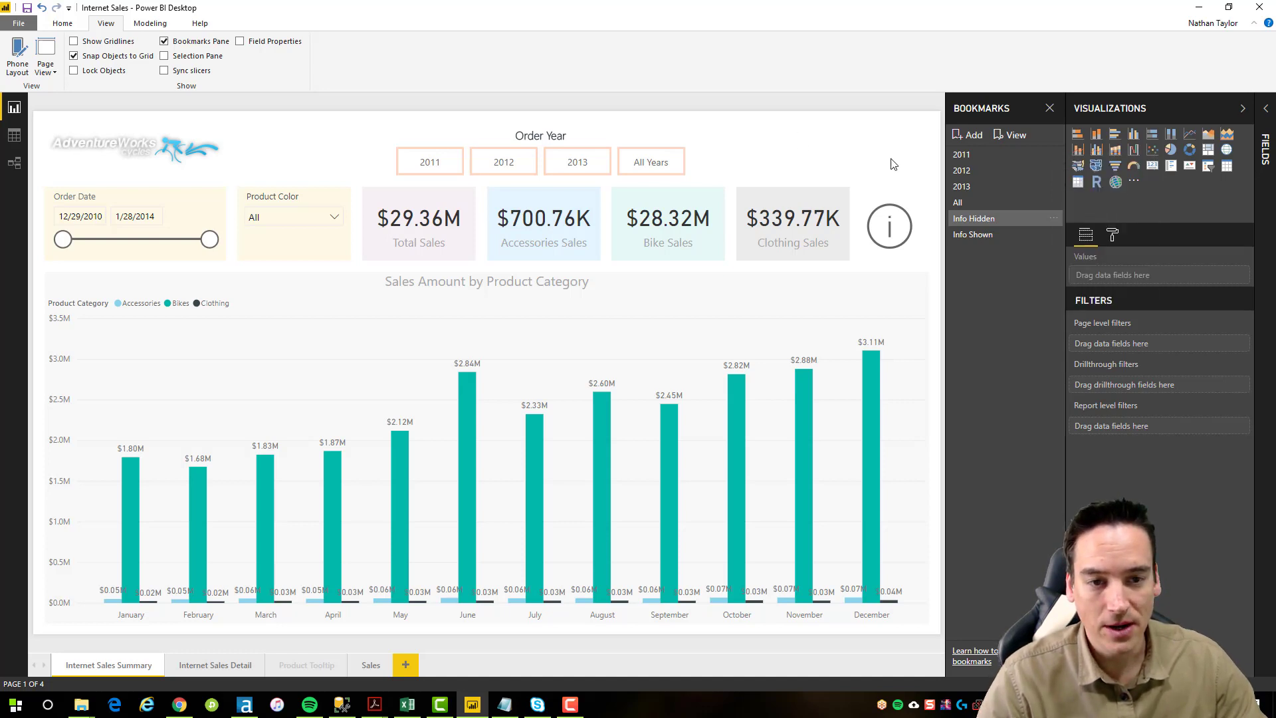
pyautogui.click(1054, 155)
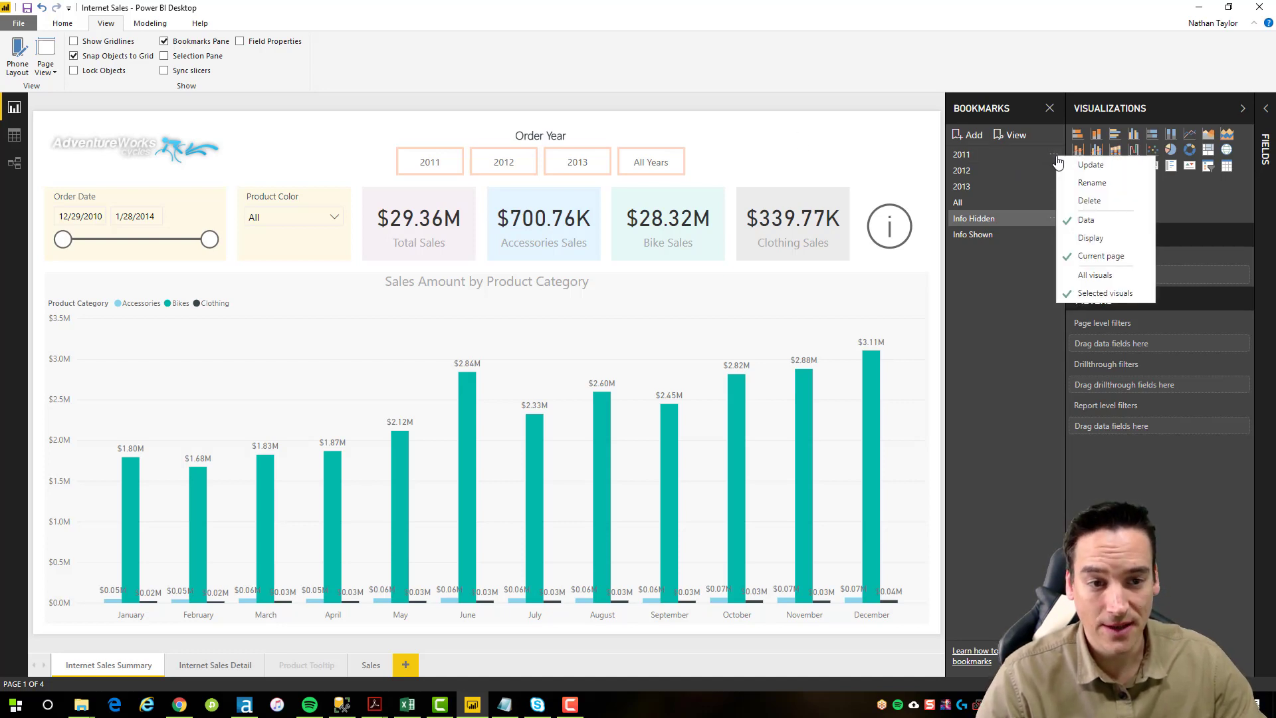
pyautogui.click(1053, 172)
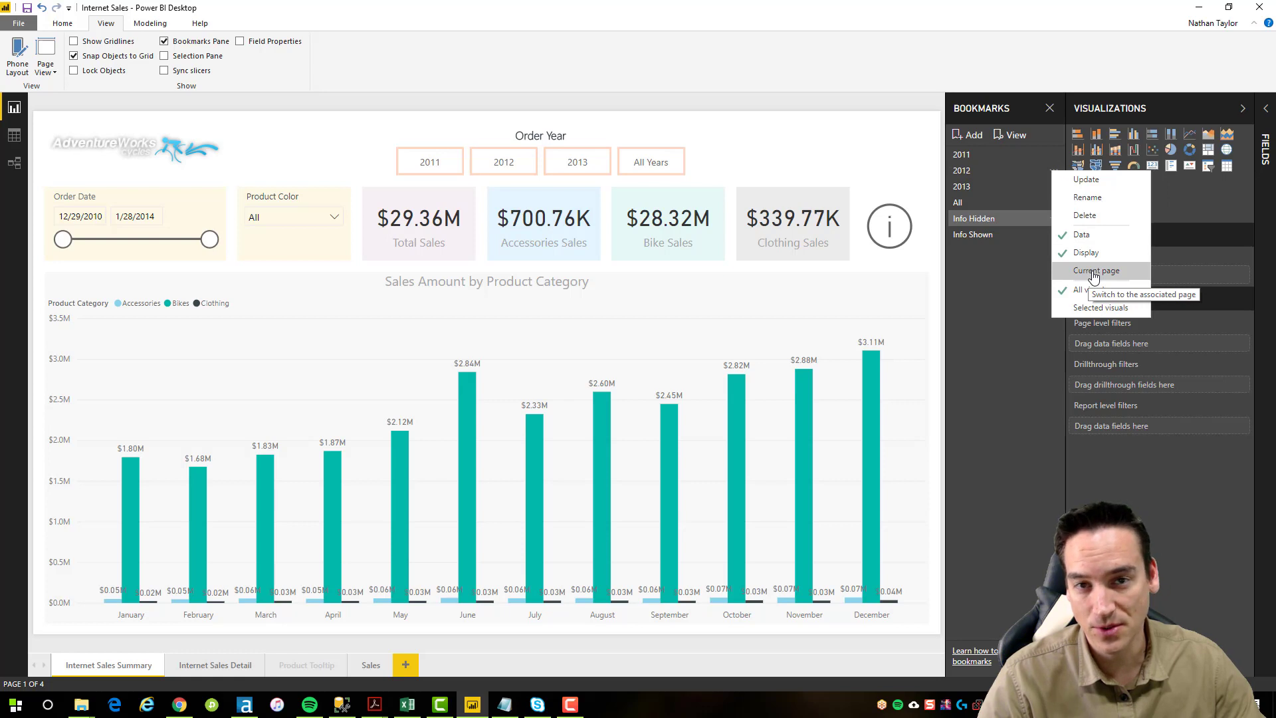
pyautogui.click(880, 146)
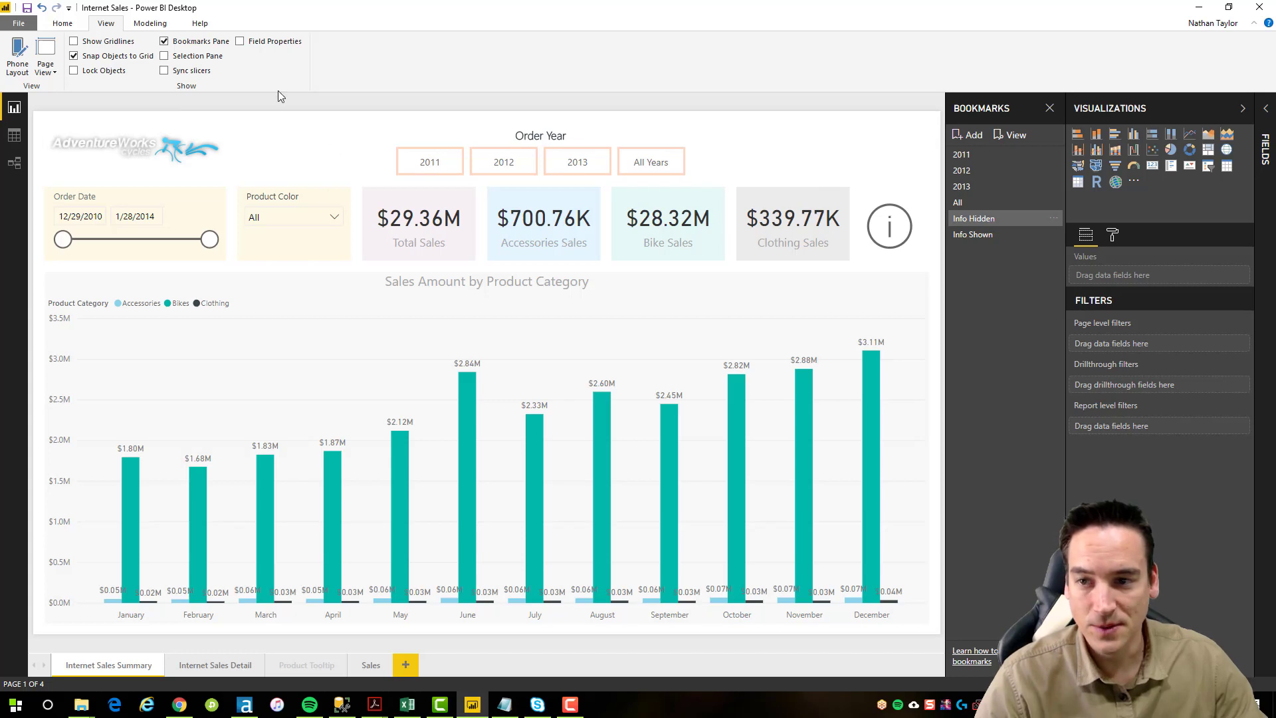
pyautogui.click(166, 71)
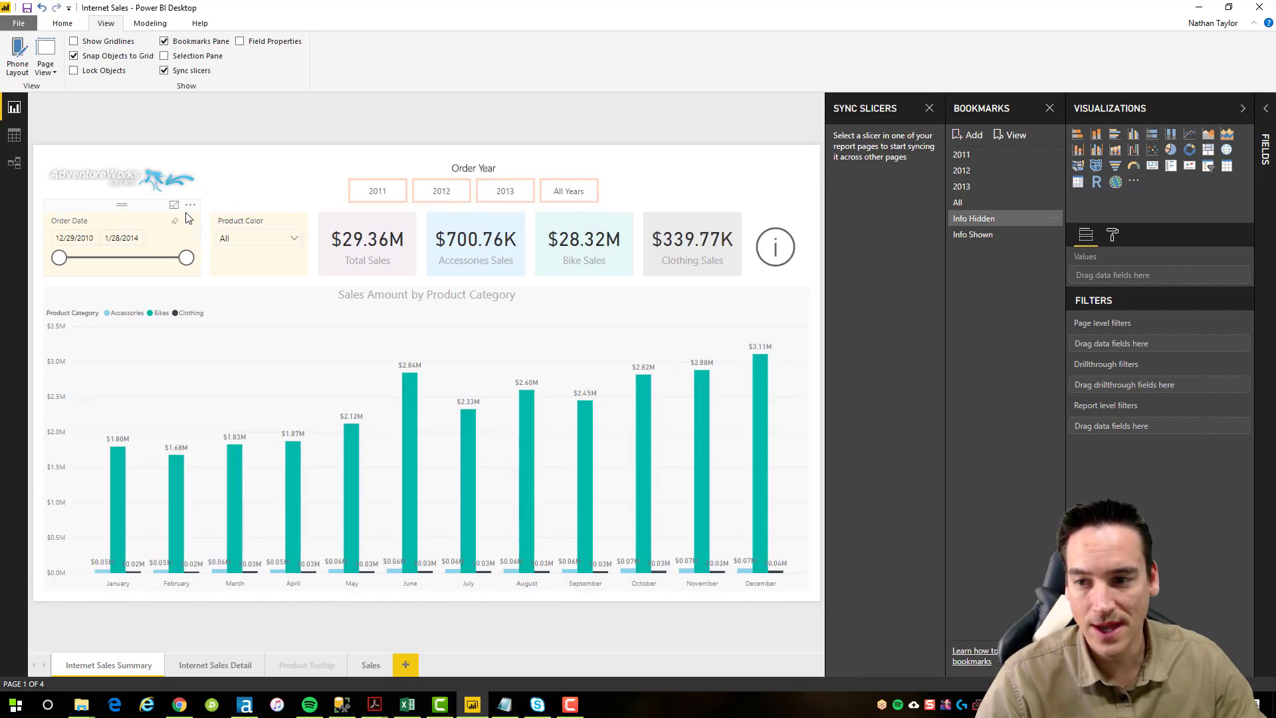
pyautogui.click(172, 222)
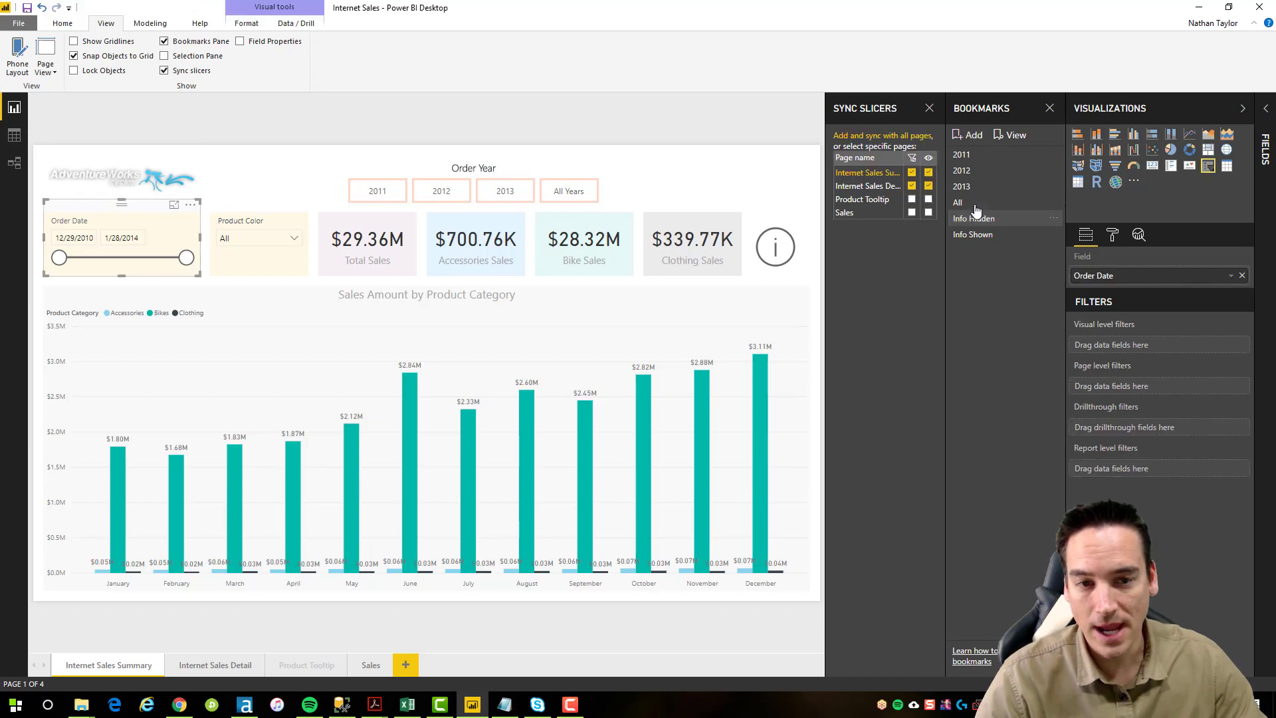
pyautogui.click(221, 665)
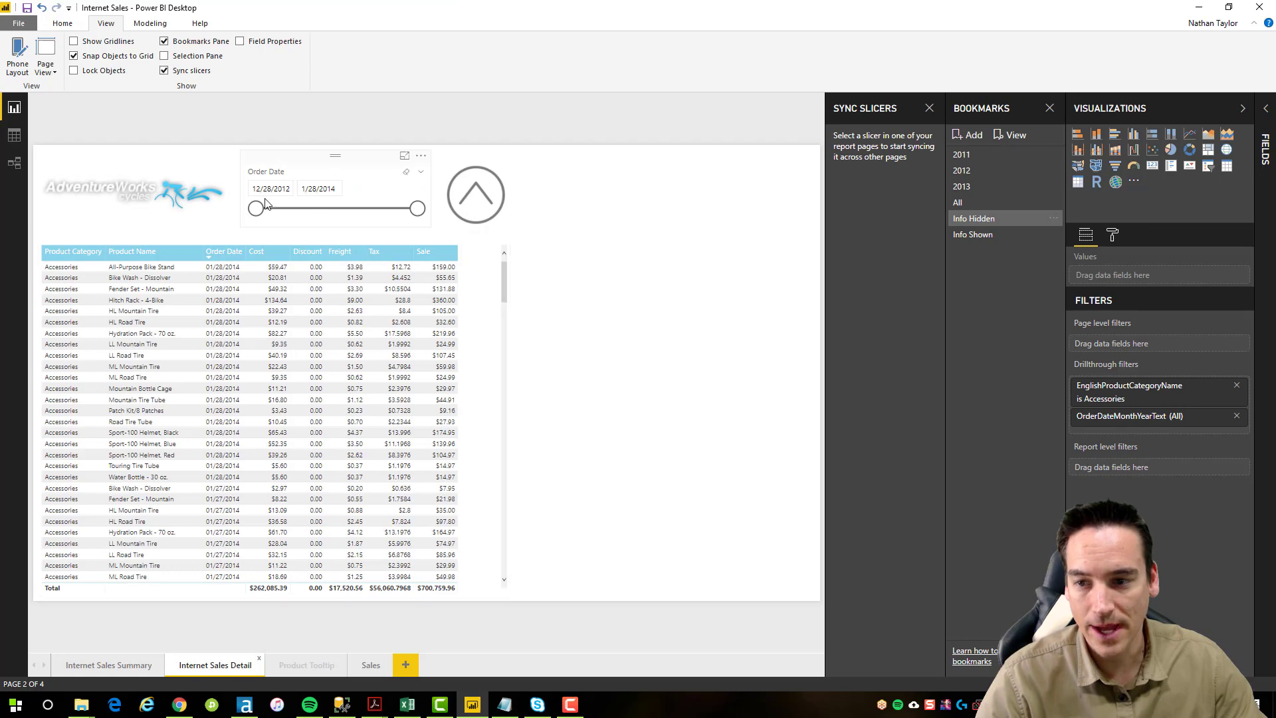
pyautogui.click(288, 170)
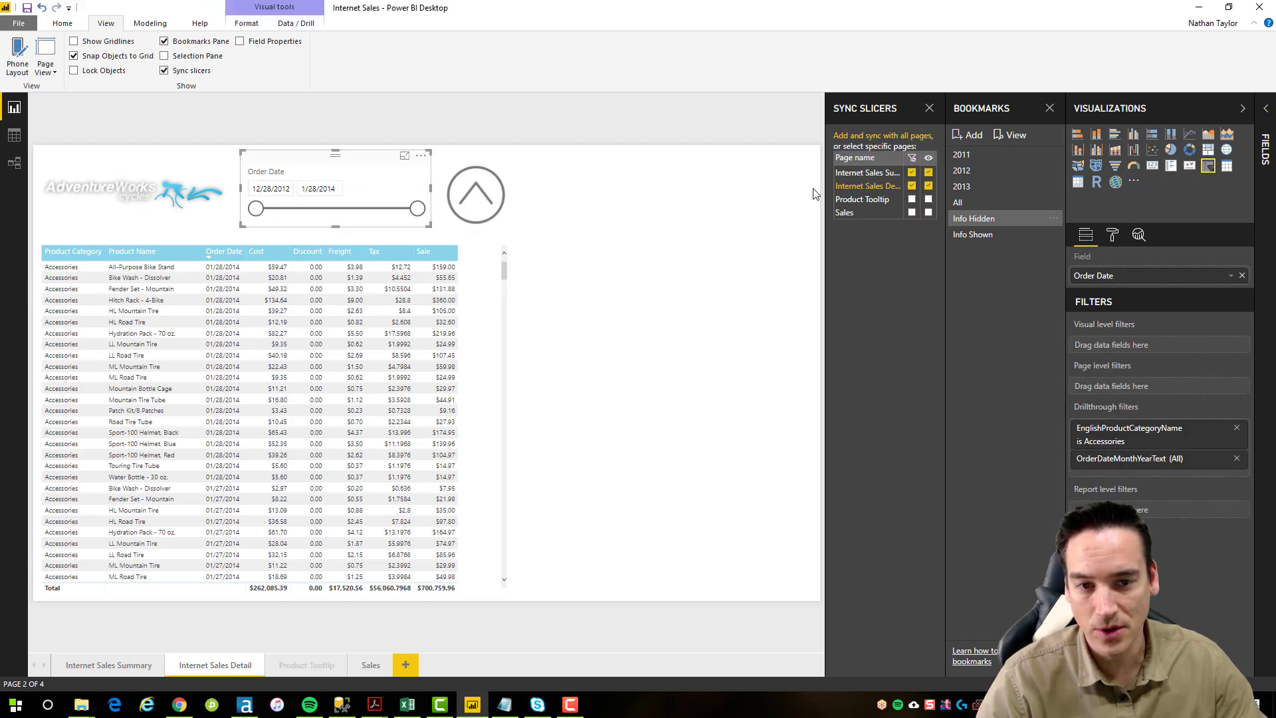
pyautogui.click(930, 109)
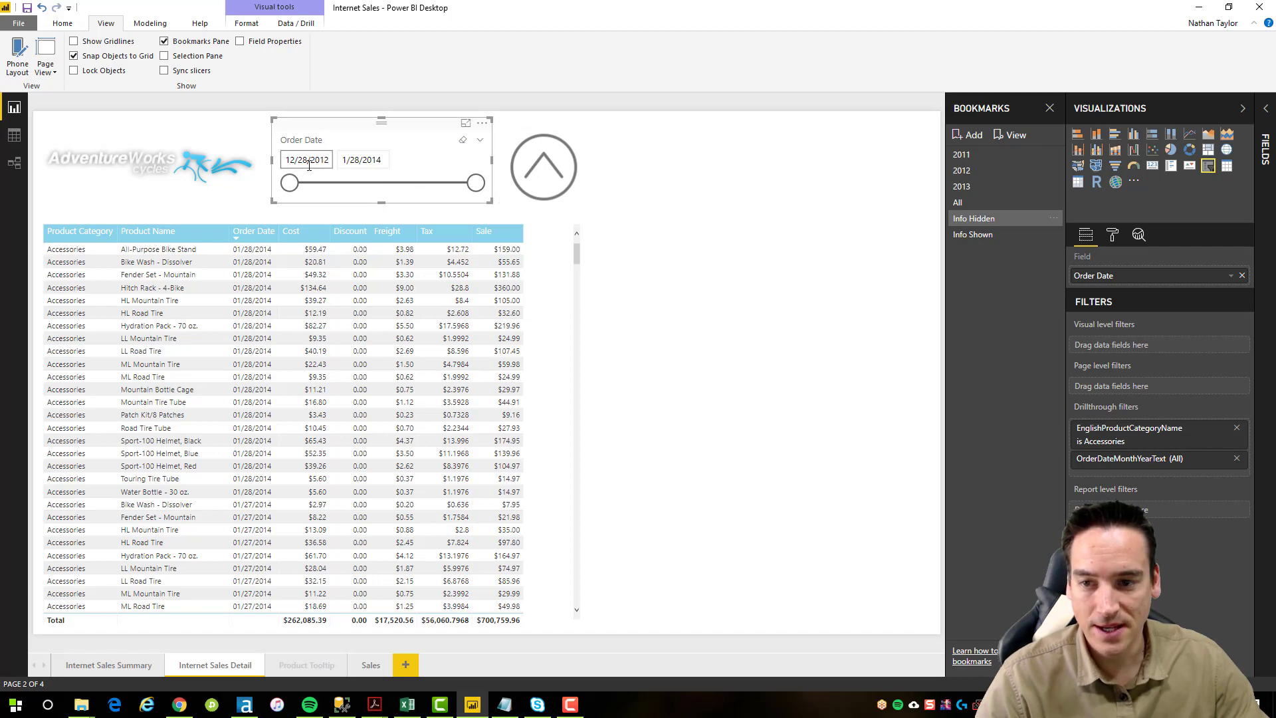
pyautogui.click(122, 667)
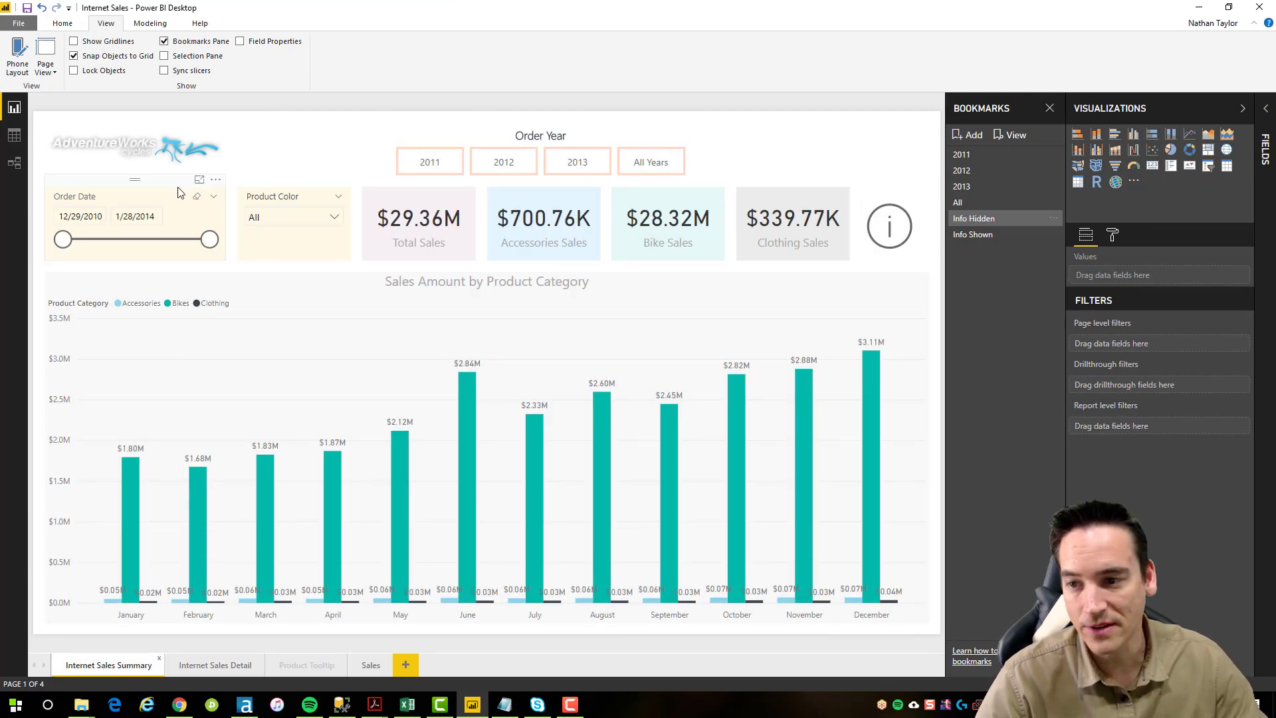
# Apply the 2011 filter and check it on the Detail and Summary pages
pyautogui.keyDown('ctrl'); pyautogui.click(438, 165); pyautogui.keyUp('ctrl')
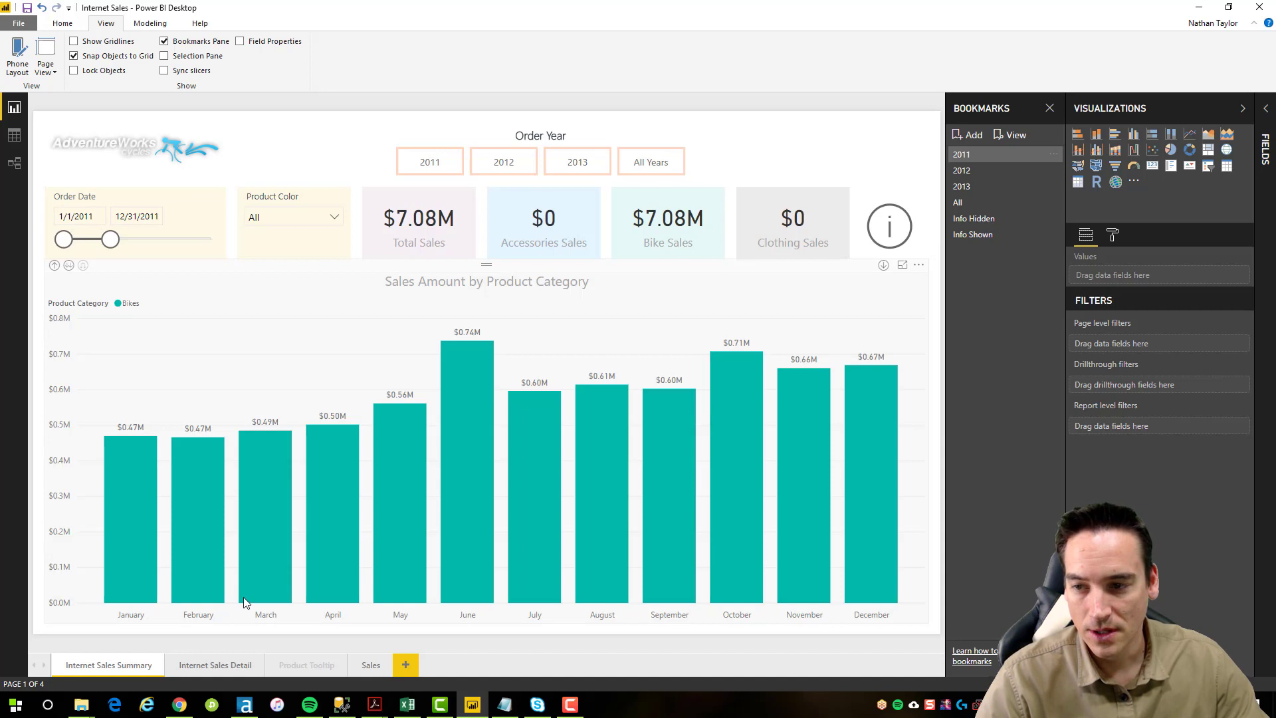
pyautogui.click(207, 665)
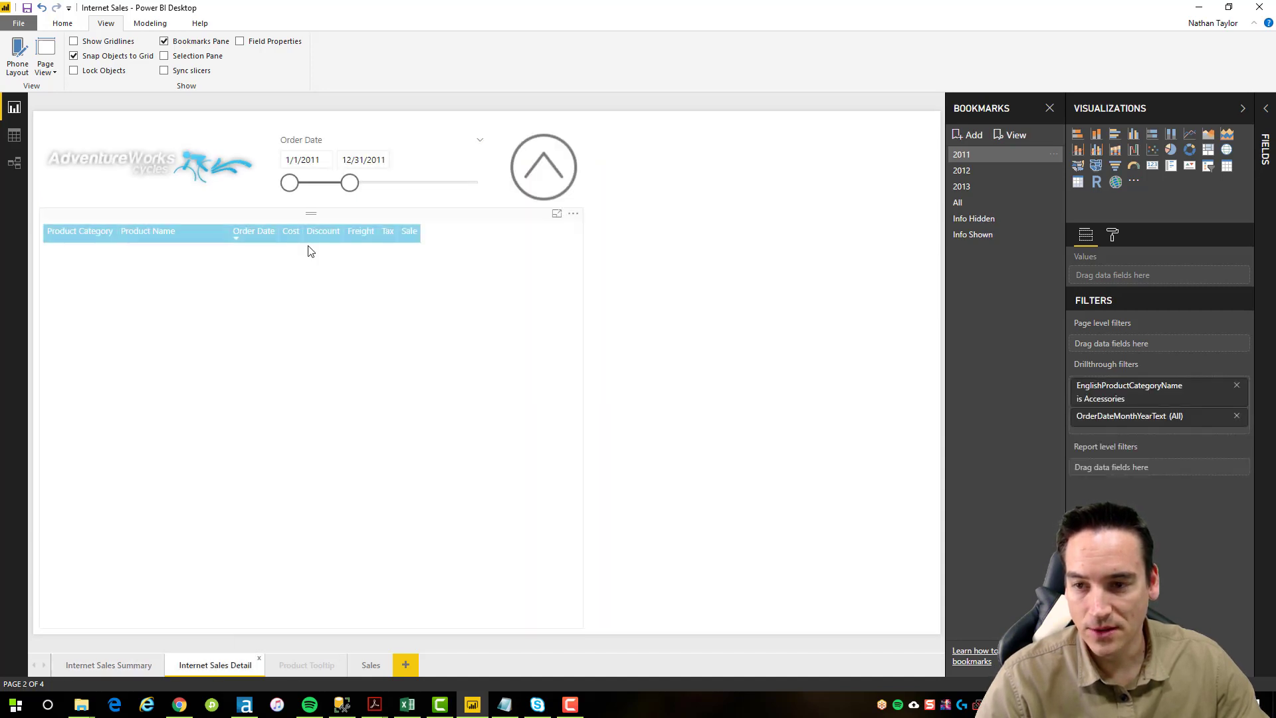
pyautogui.click(127, 666)
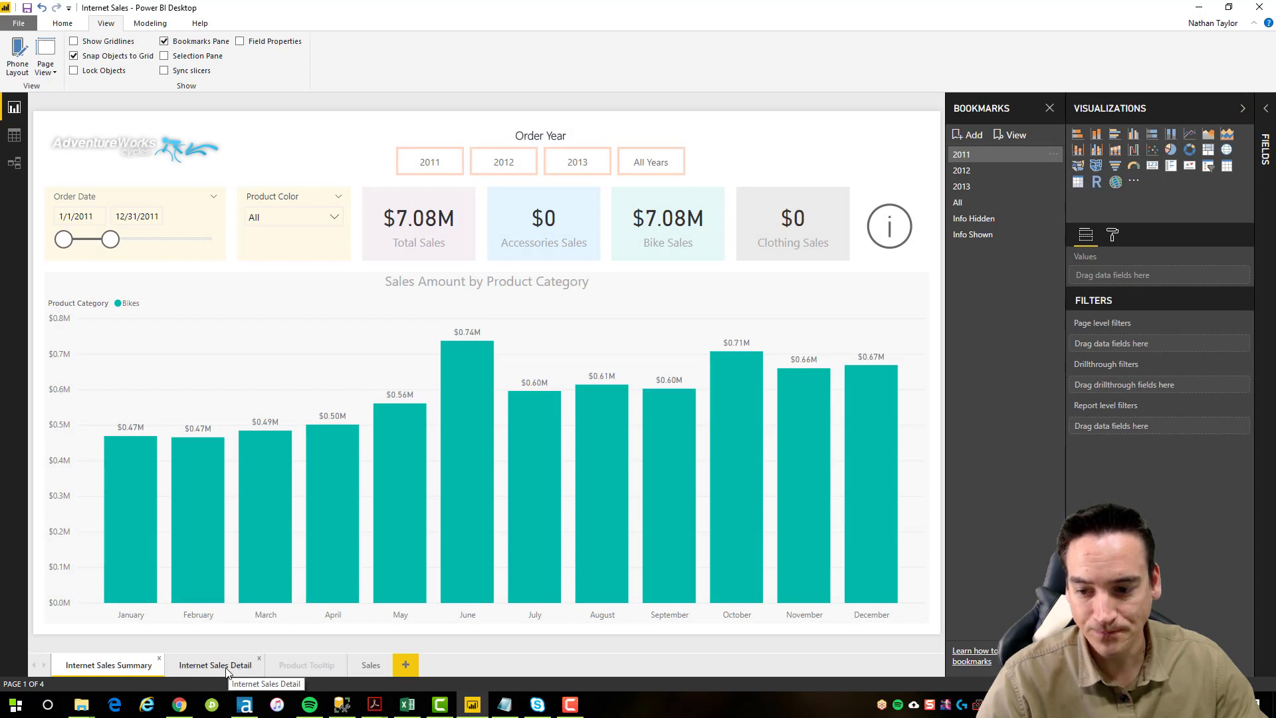
pyautogui.click(223, 666)
pyautogui.click(108, 666)
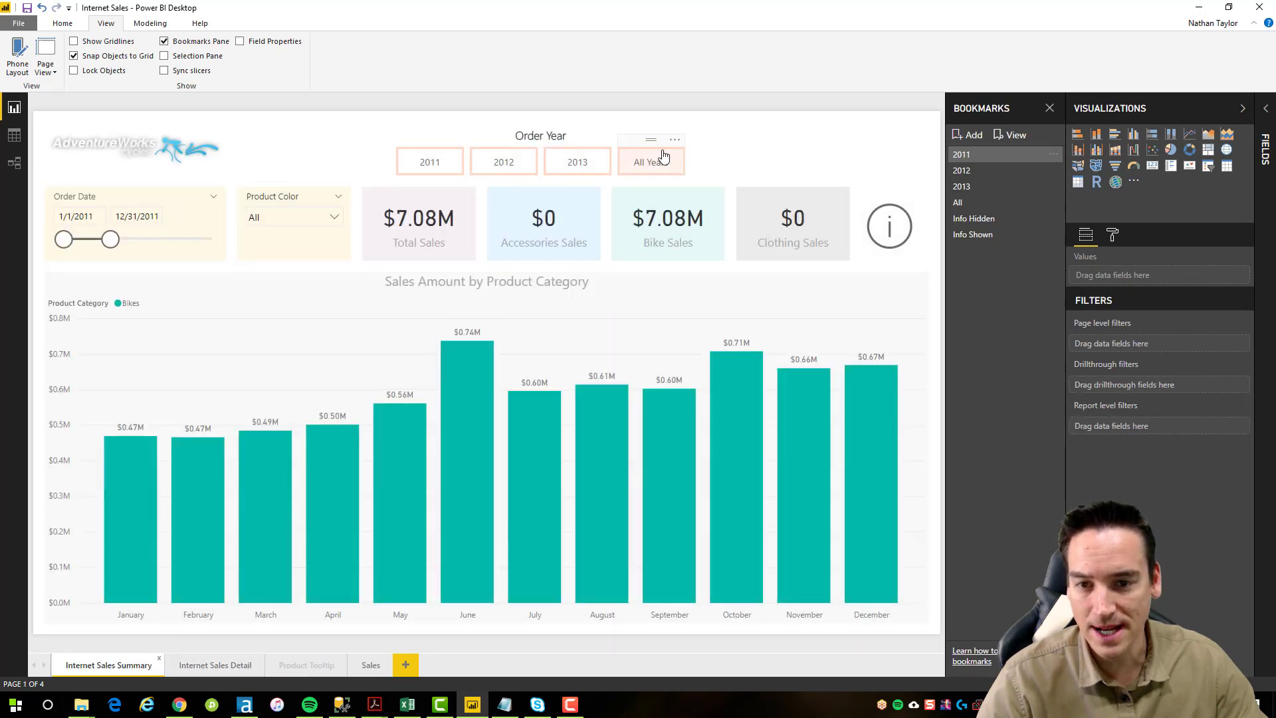
# Test All Years and 2012 across both pages, finishing with the 2011 bookmark
pyautogui.click(662, 160)
pyautogui.click(203, 670)
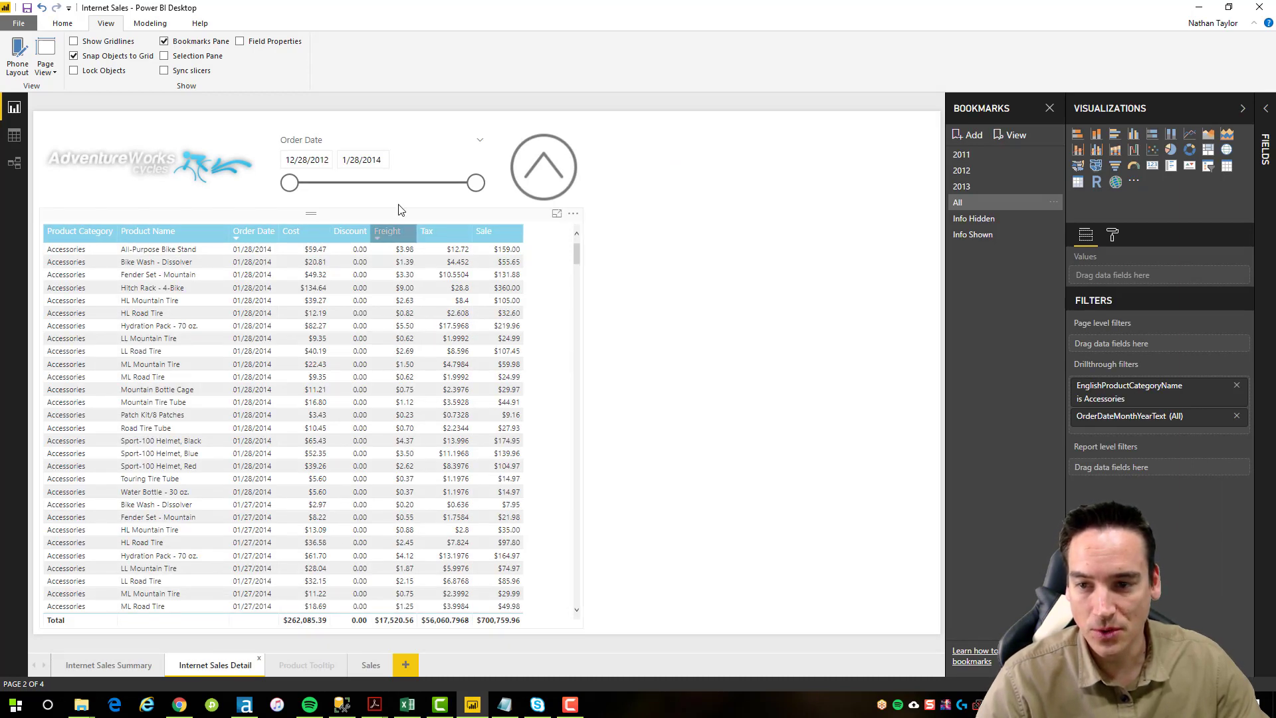
pyautogui.click(973, 174)
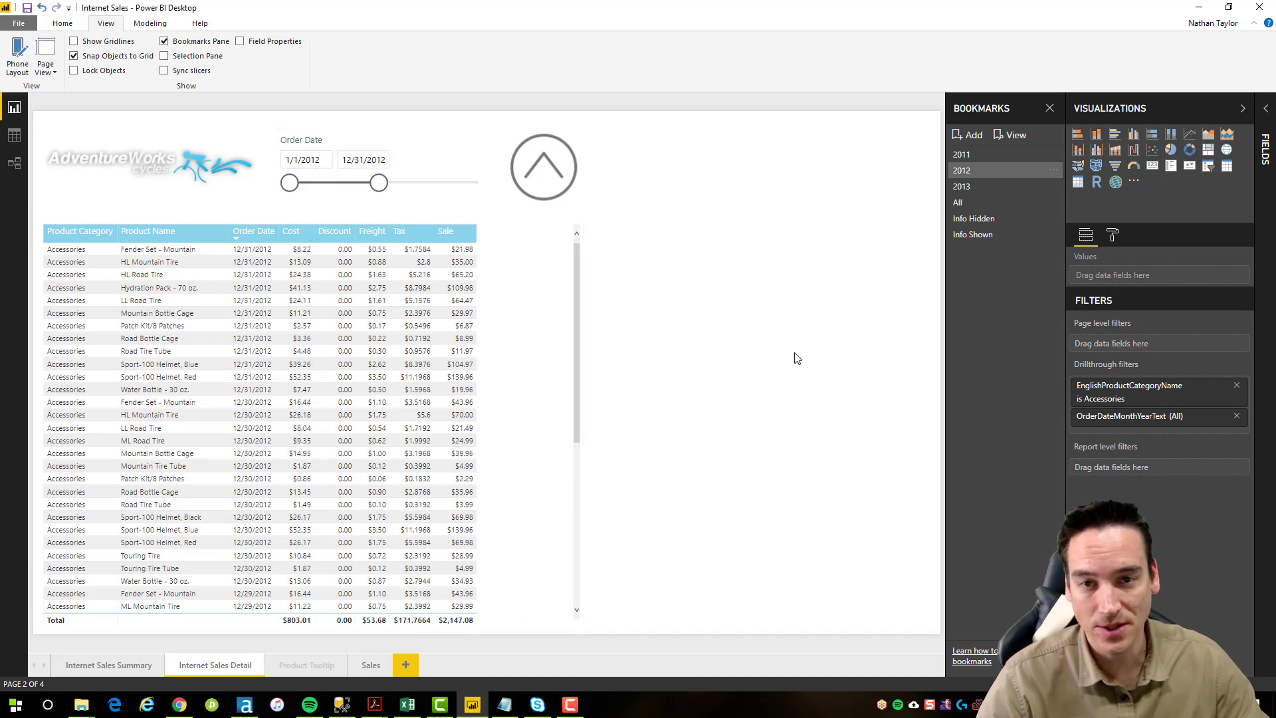
pyautogui.click(101, 665)
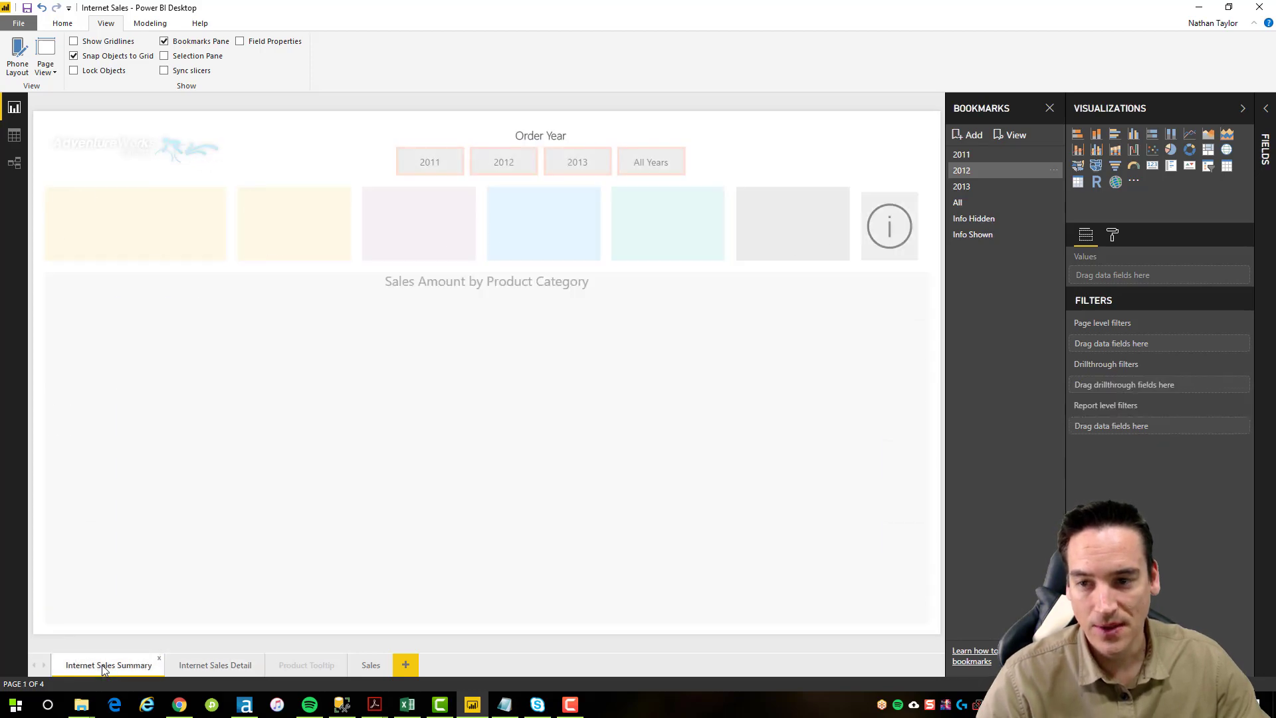
pyautogui.keyDown('ctrl'); pyautogui.click(655, 165); pyautogui.keyUp('ctrl')
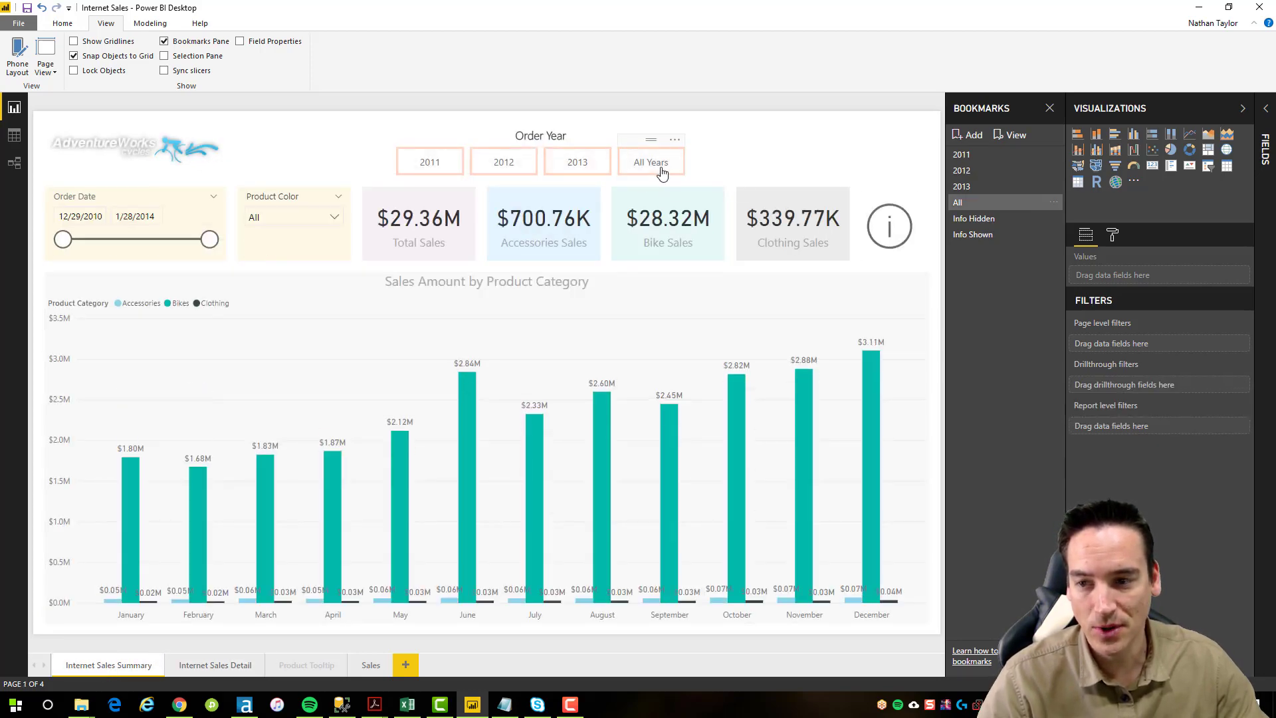
pyautogui.click(216, 664)
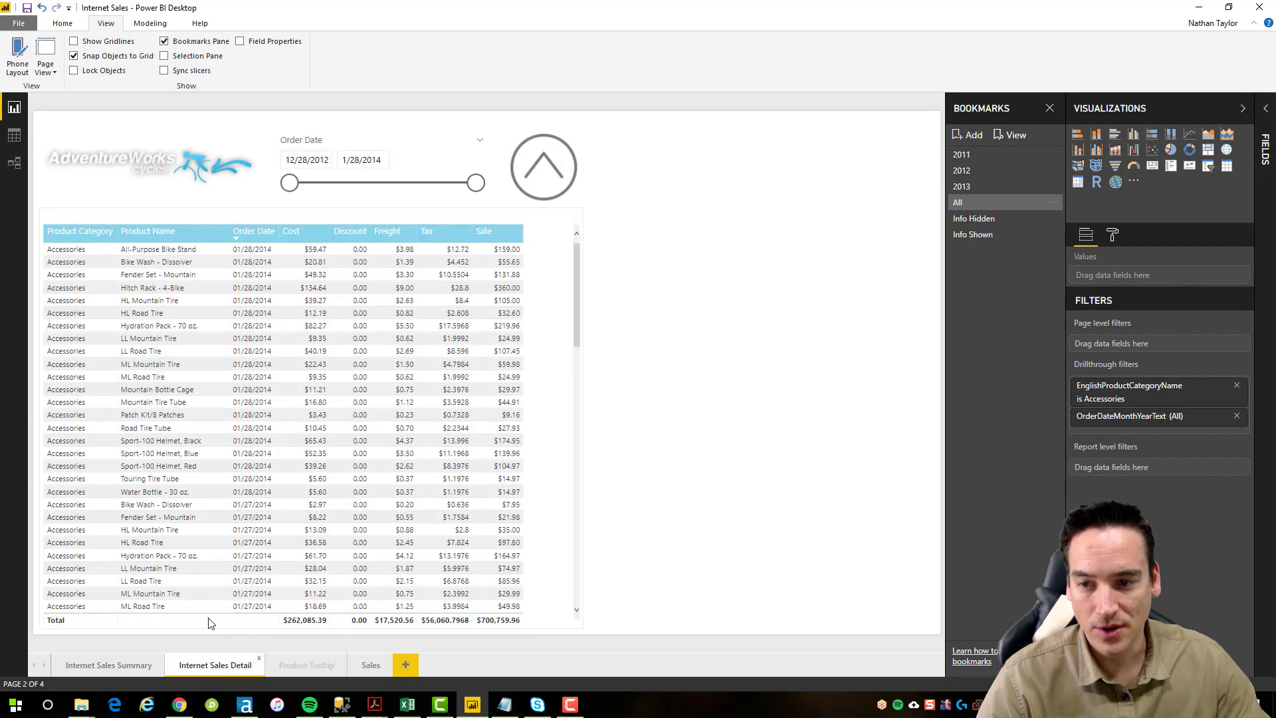
pyautogui.click(975, 156)
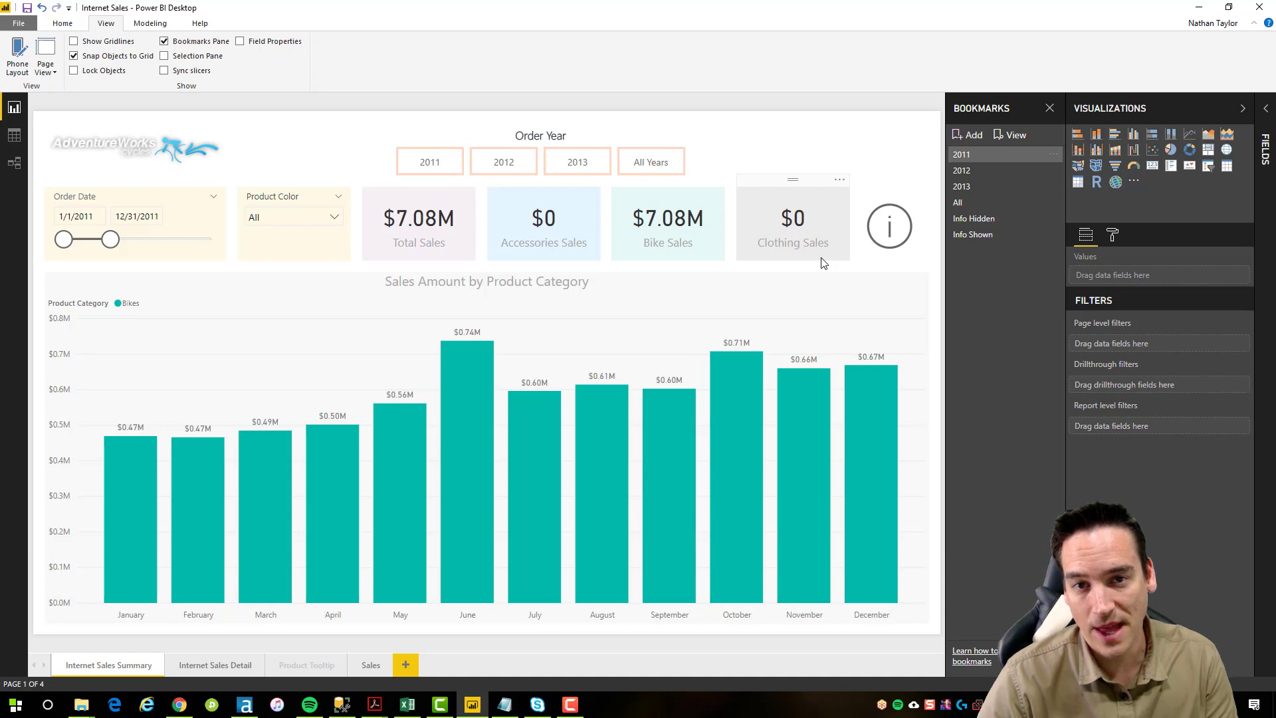
# Apply the 2011 bookmark and inspect the 2012 and 2011 bookmarks' visual-scope options
pyautogui.click(1055, 171)
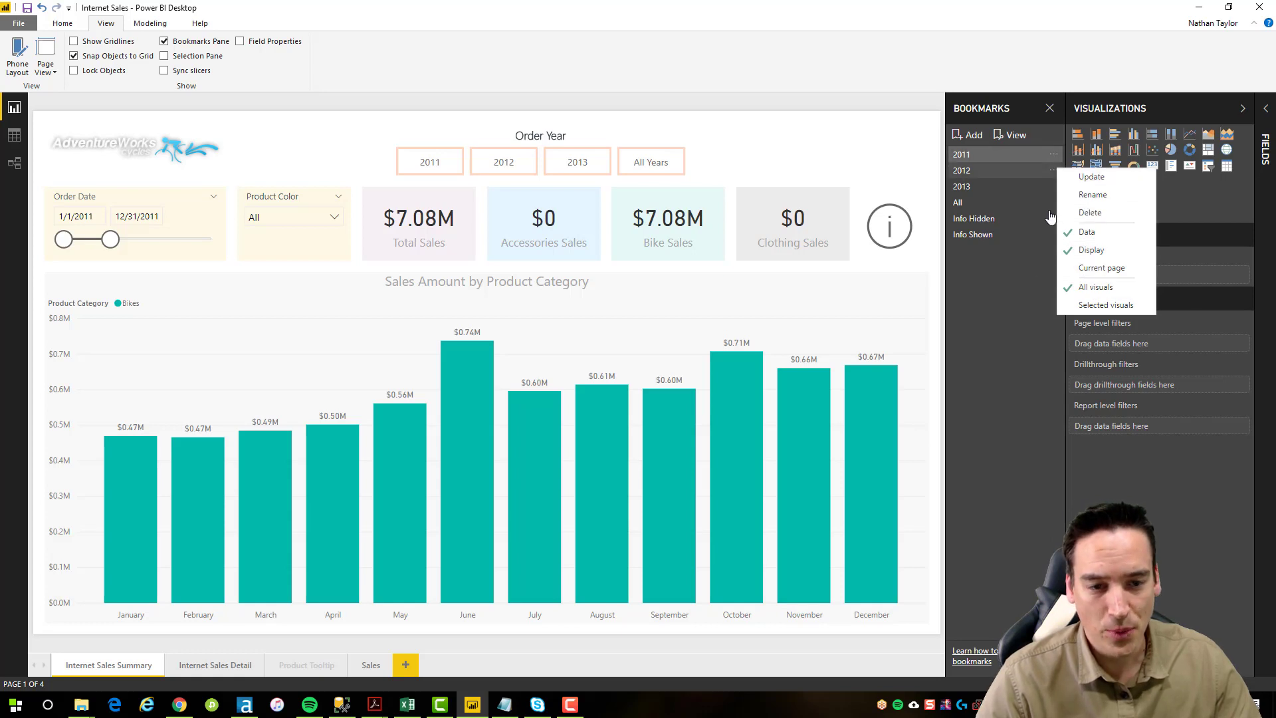
pyautogui.click(1018, 306)
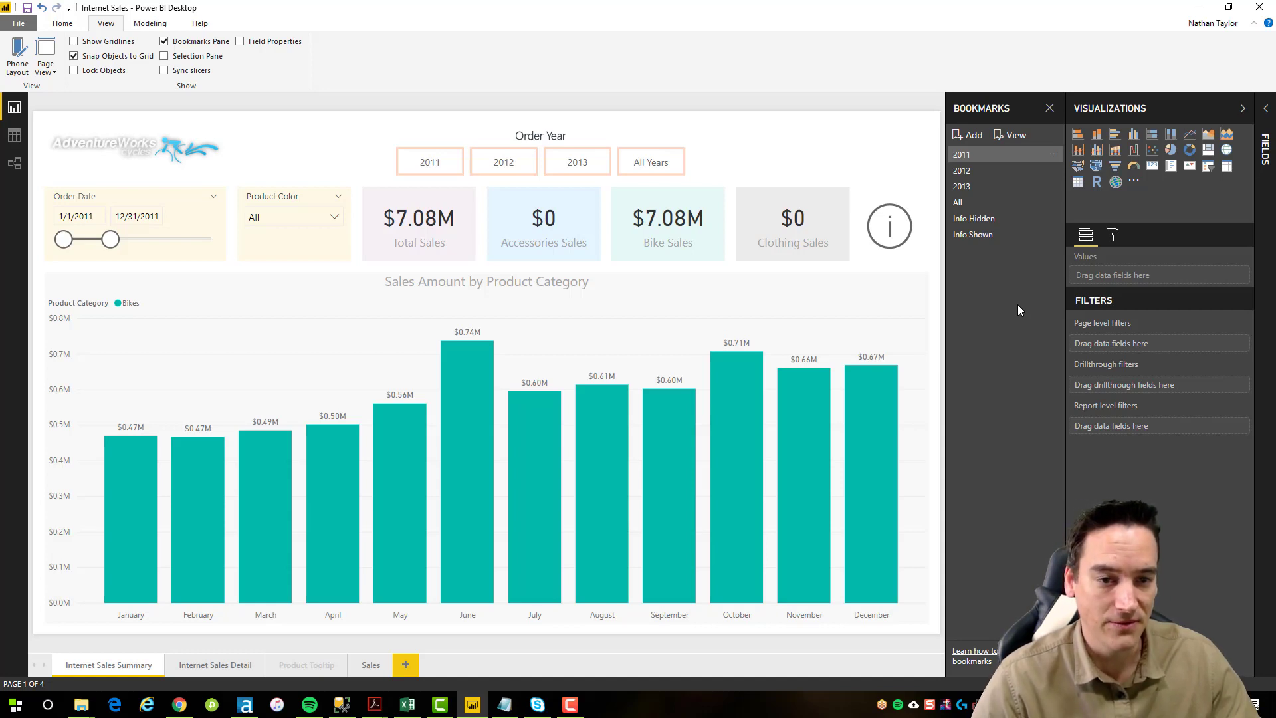
pyautogui.click(1047, 158)
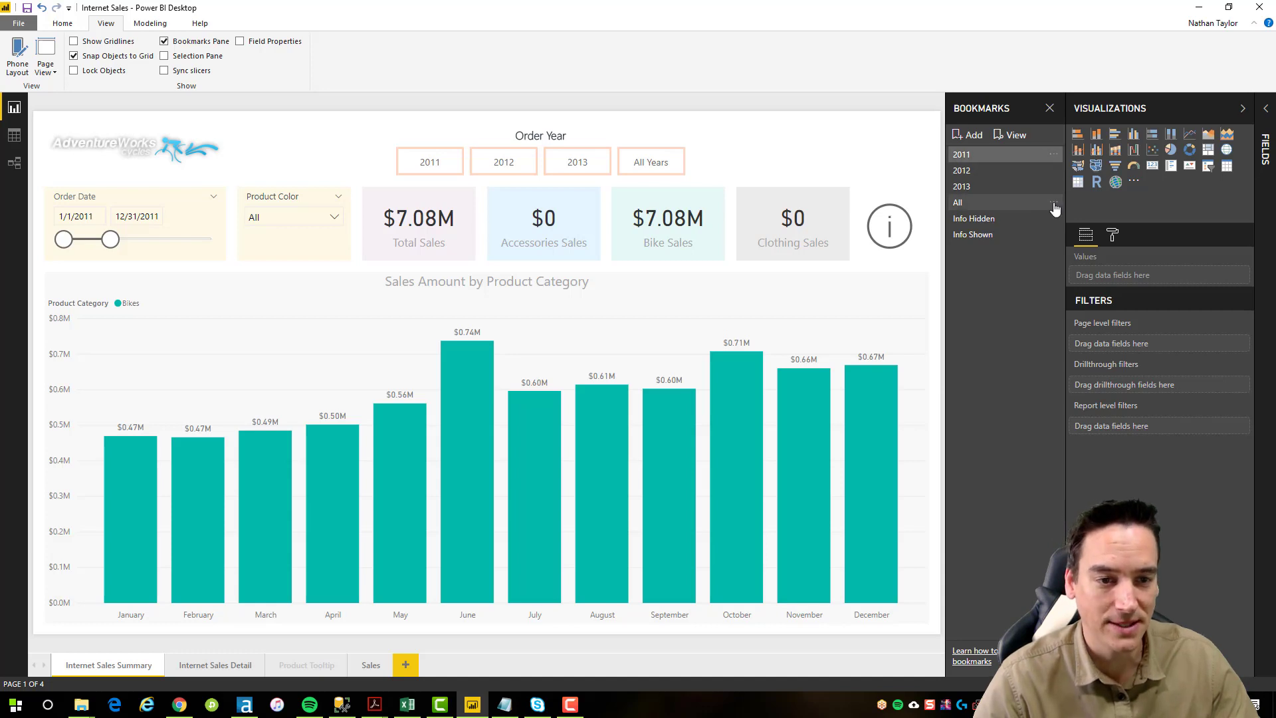
pyautogui.click(1054, 155)
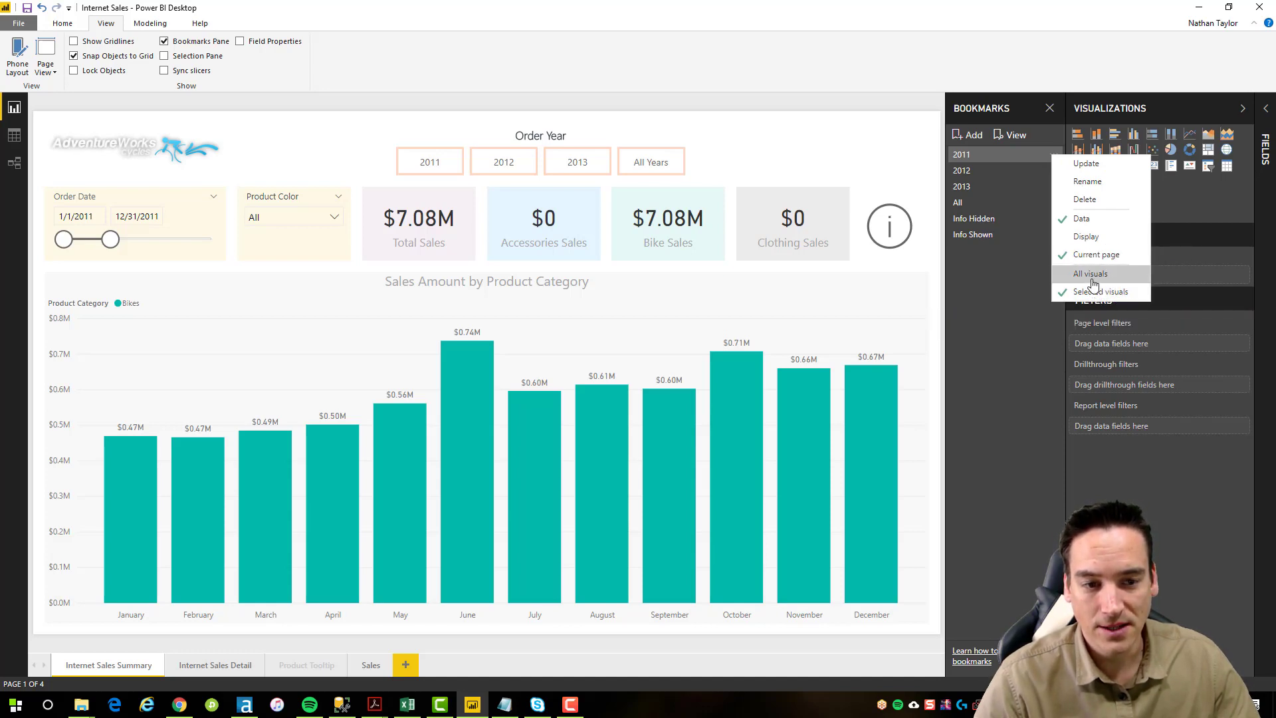
pyautogui.click(870, 137)
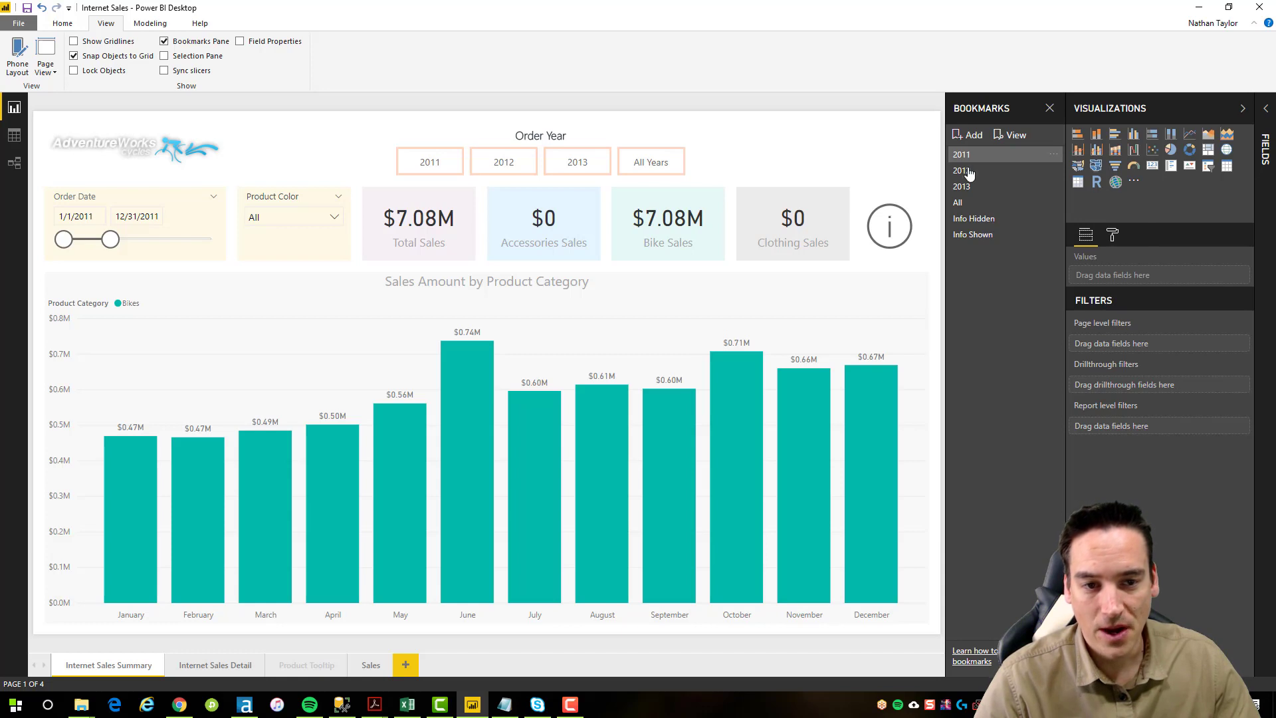
pyautogui.click(1053, 158)
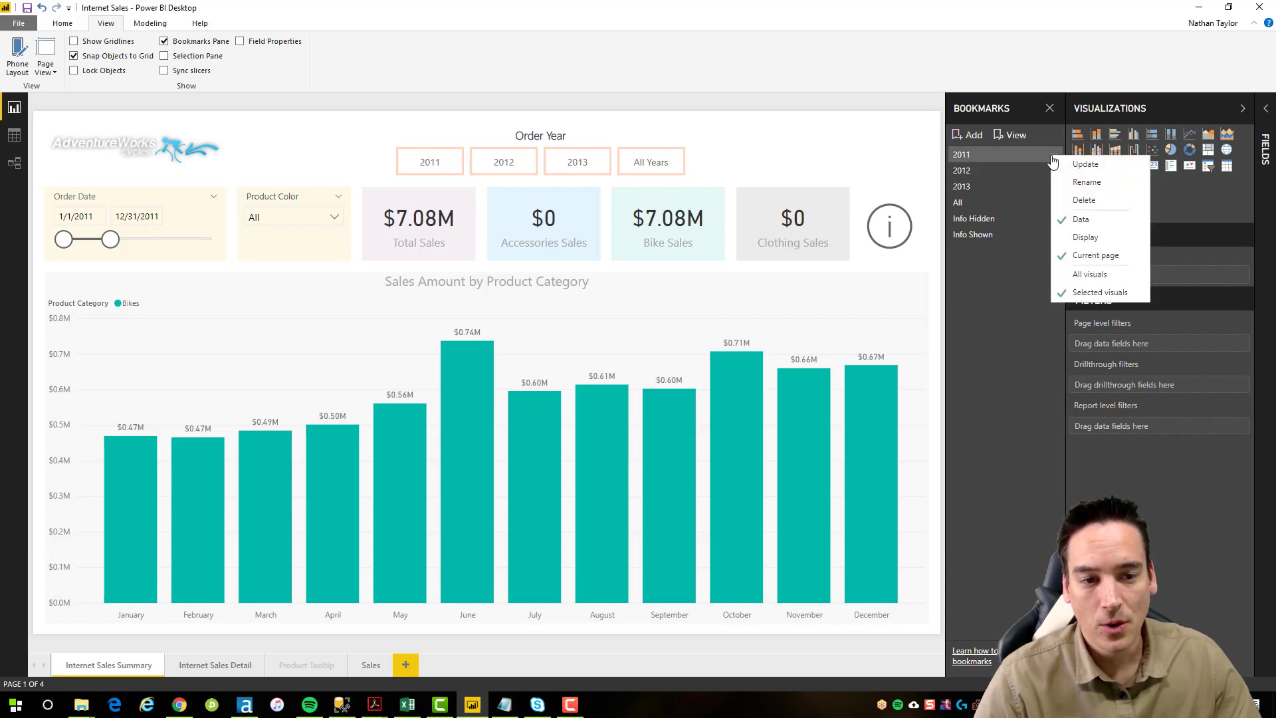
pyautogui.click(1005, 158)
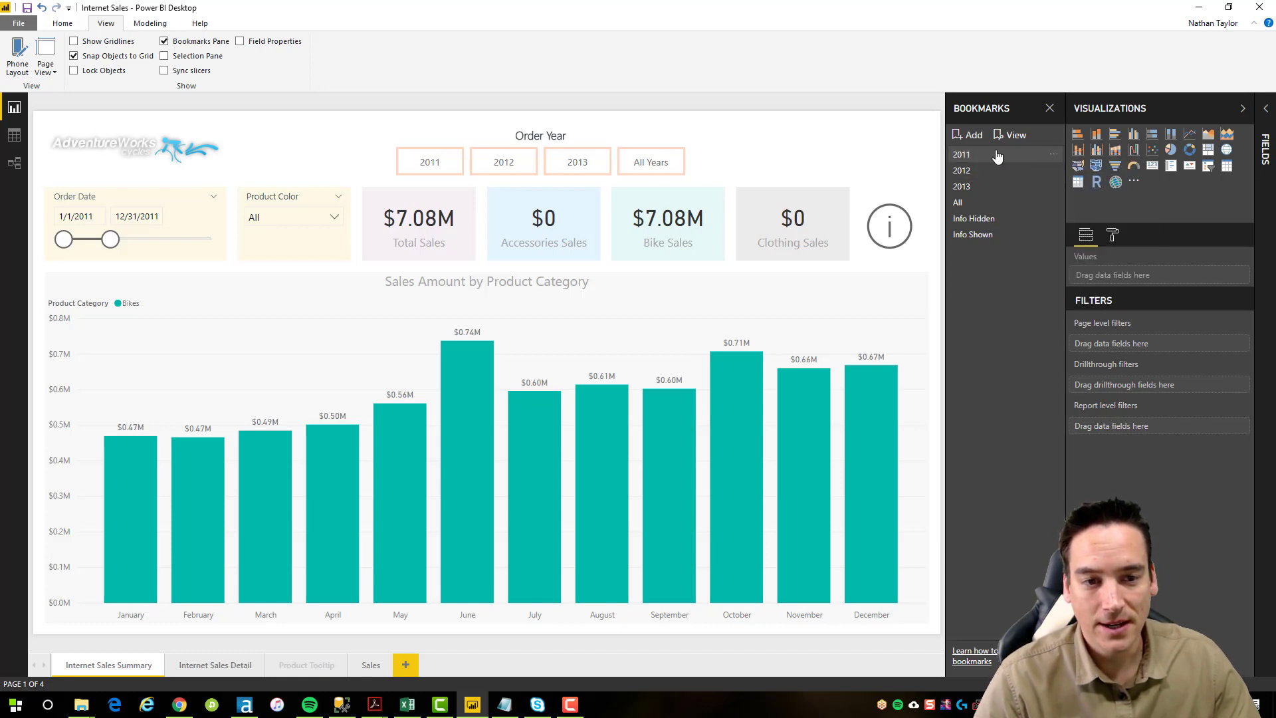
pyautogui.click(1057, 157)
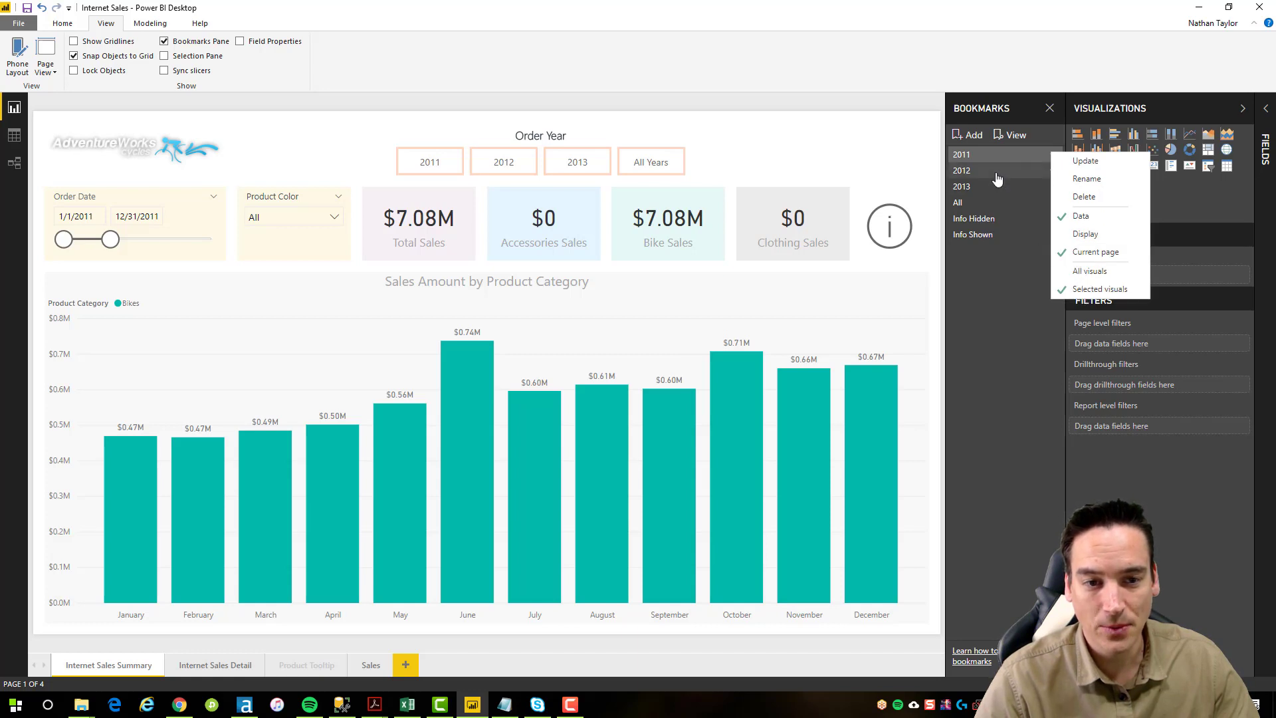
# Switch to the 2012 bookmark and compare its All visuals vs Selected visuals setting with 2011's
pyautogui.click(1046, 173)
pyautogui.click(1053, 172)
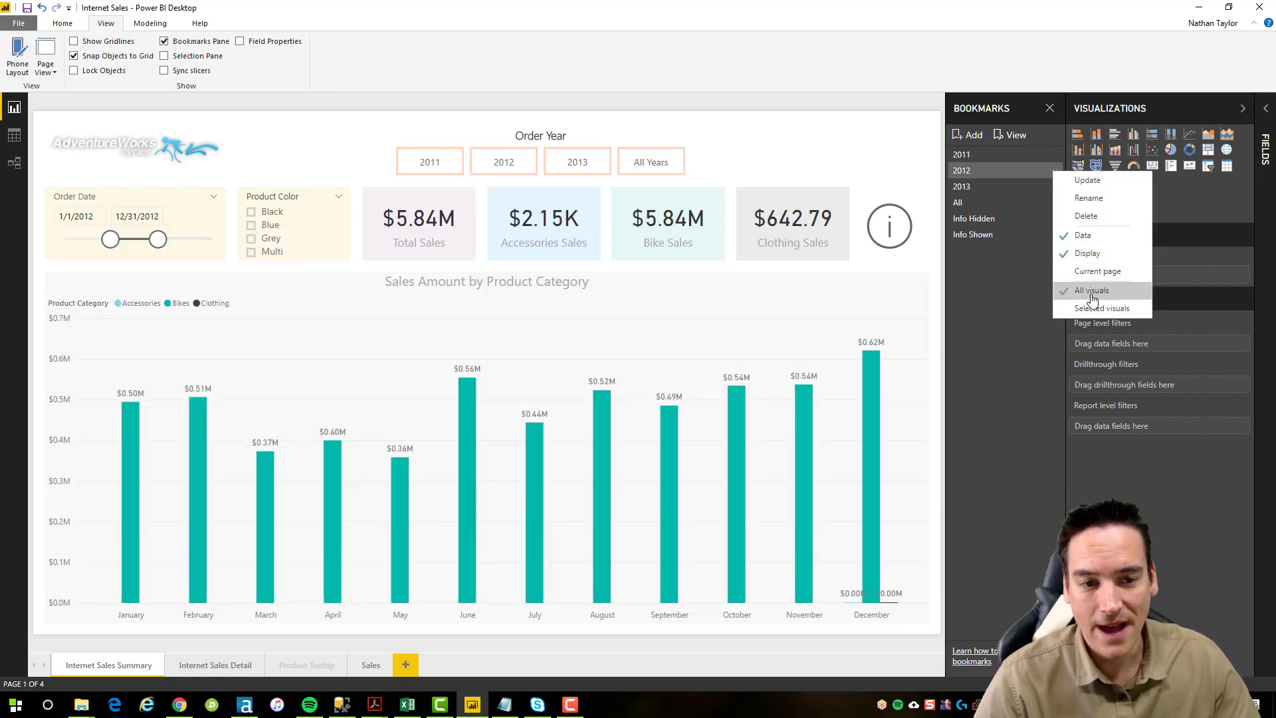
pyautogui.click(1005, 174)
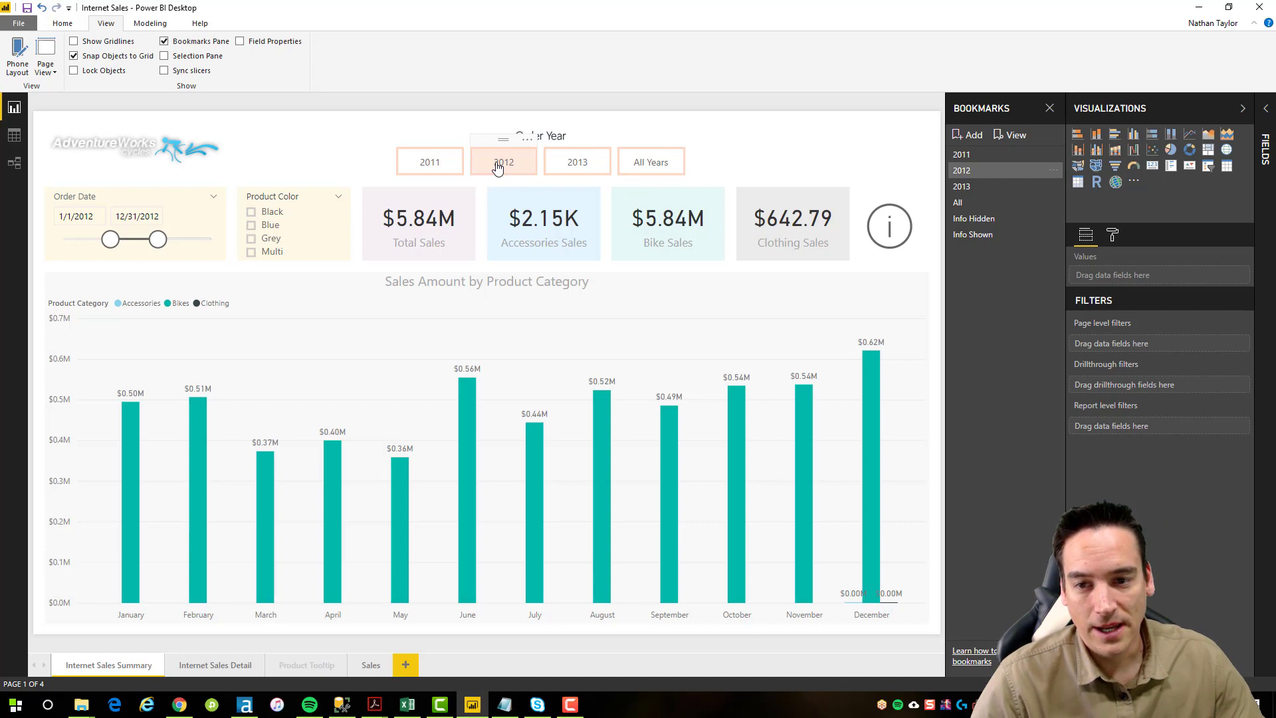
pyautogui.click(1055, 170)
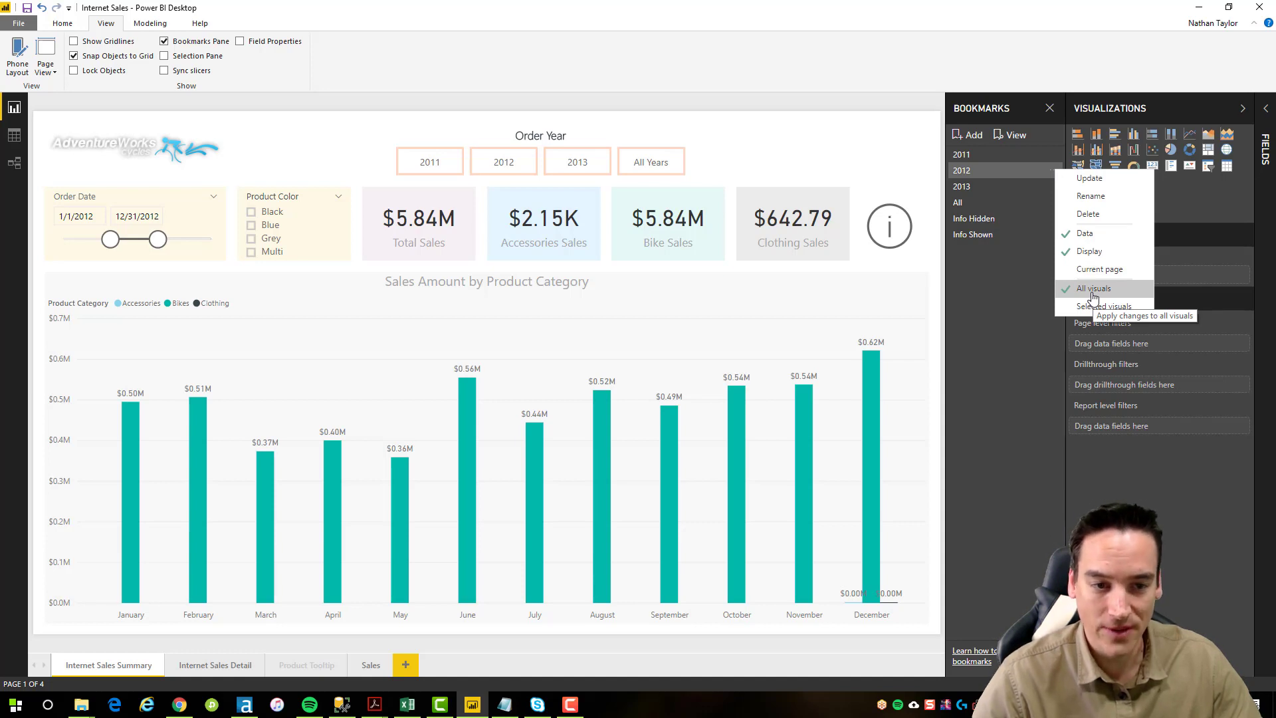
pyautogui.press('Escape')
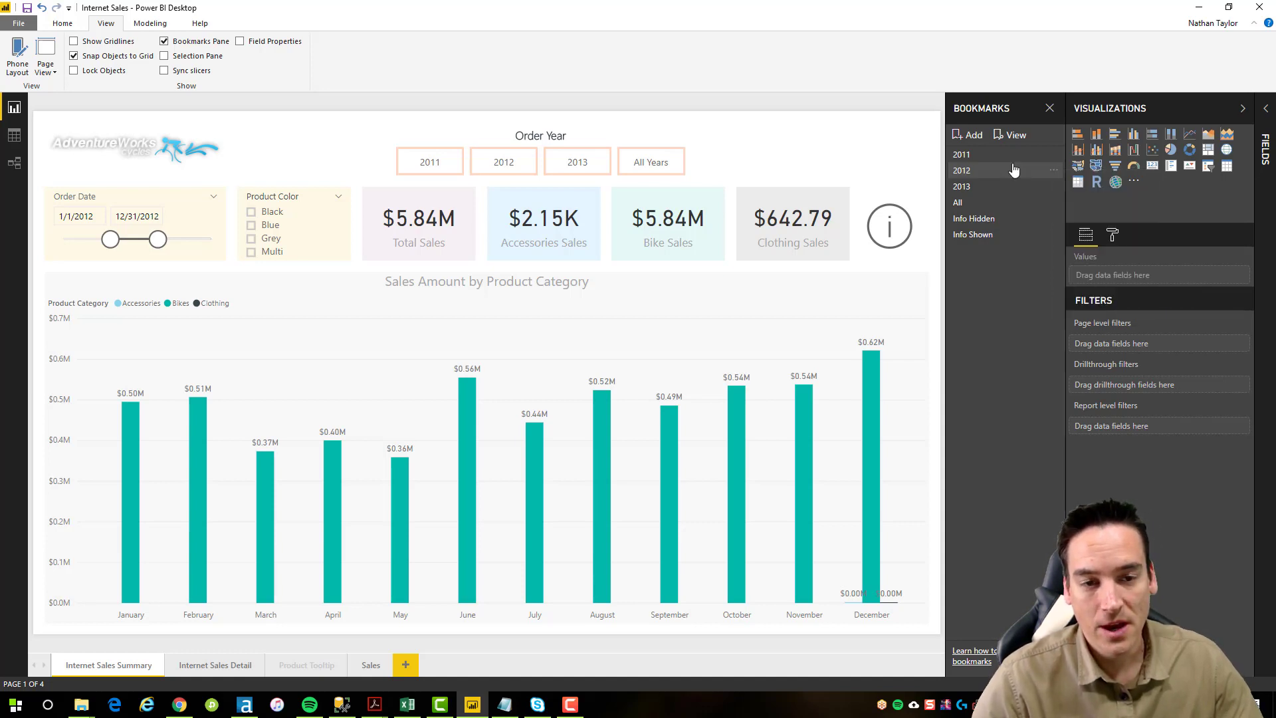
pyautogui.click(1055, 160)
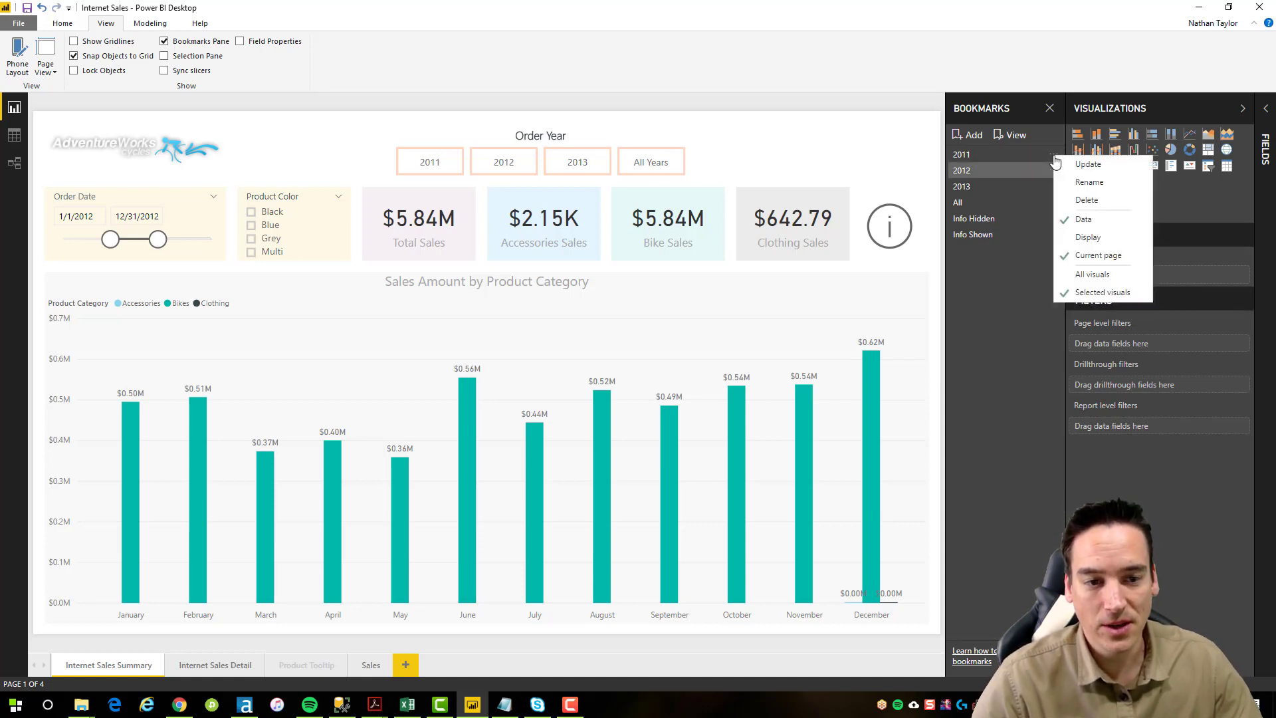
pyautogui.click(827, 127)
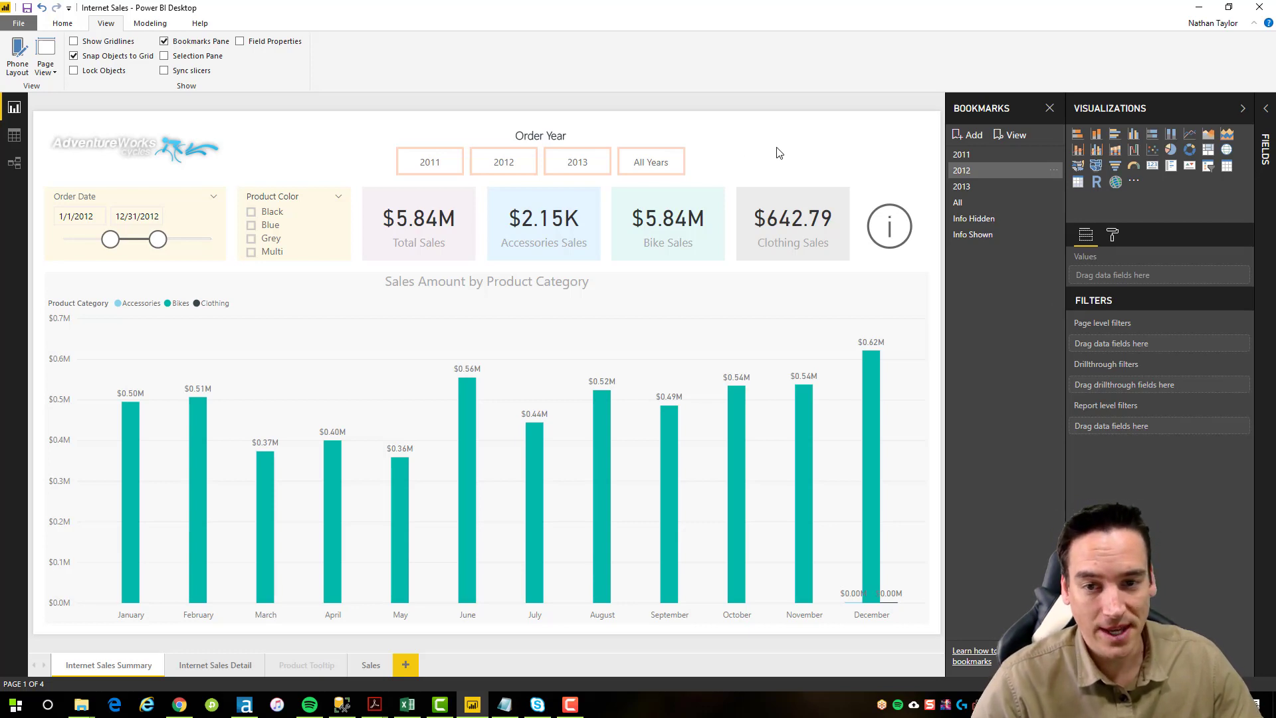
# Show all years and filter the Product Color slicer to NA
pyautogui.keyDown('ctrl'); pyautogui.click(640, 170); pyautogui.keyUp('ctrl')
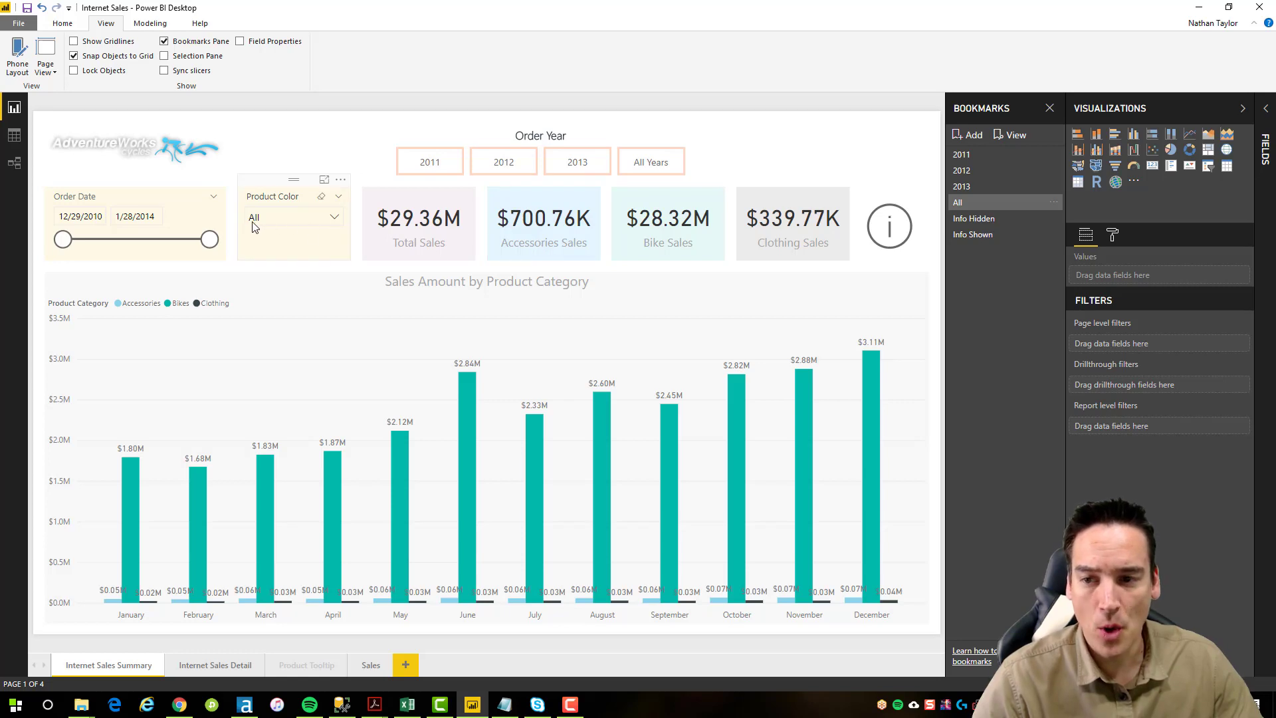
pyautogui.click(335, 219)
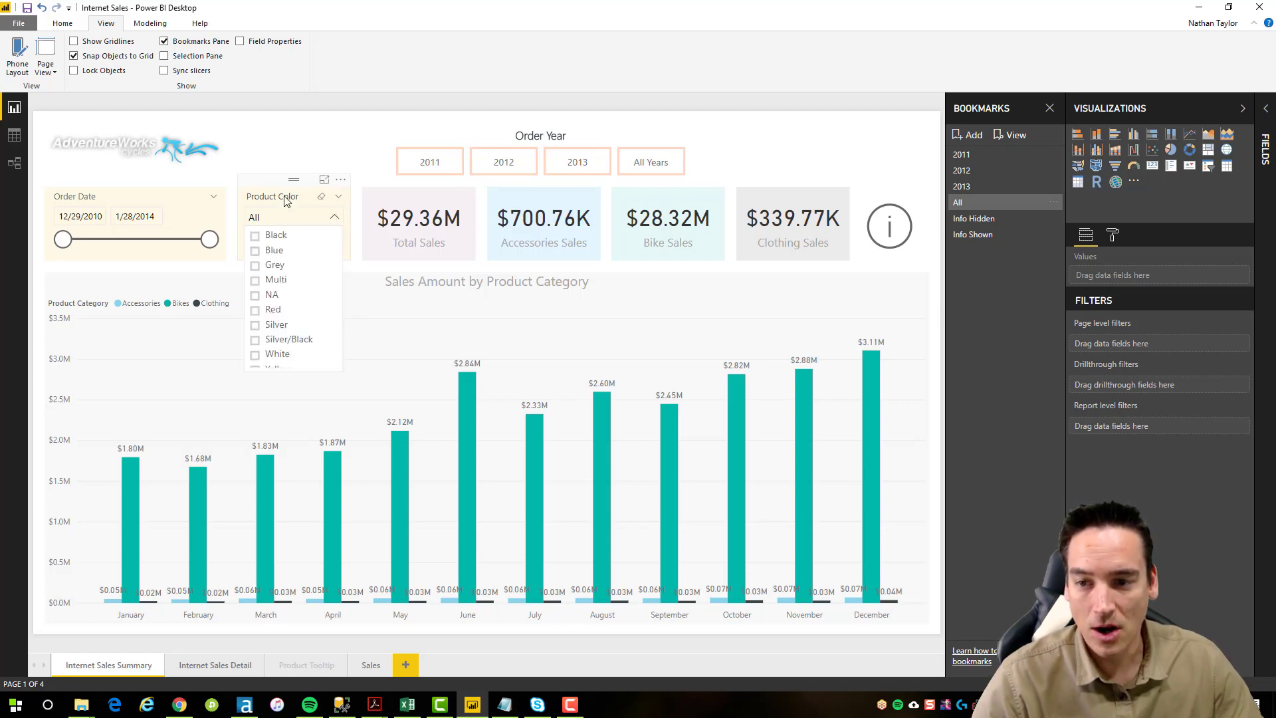
pyautogui.click(289, 297)
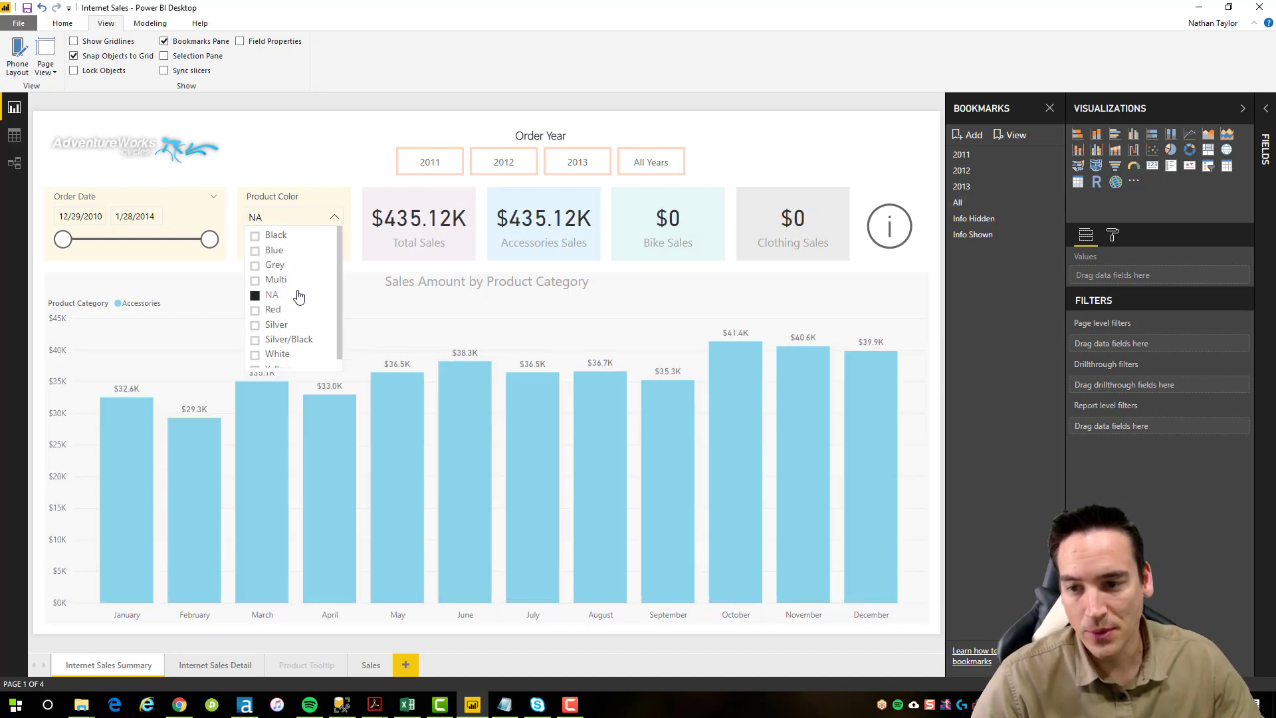
pyautogui.click(334, 219)
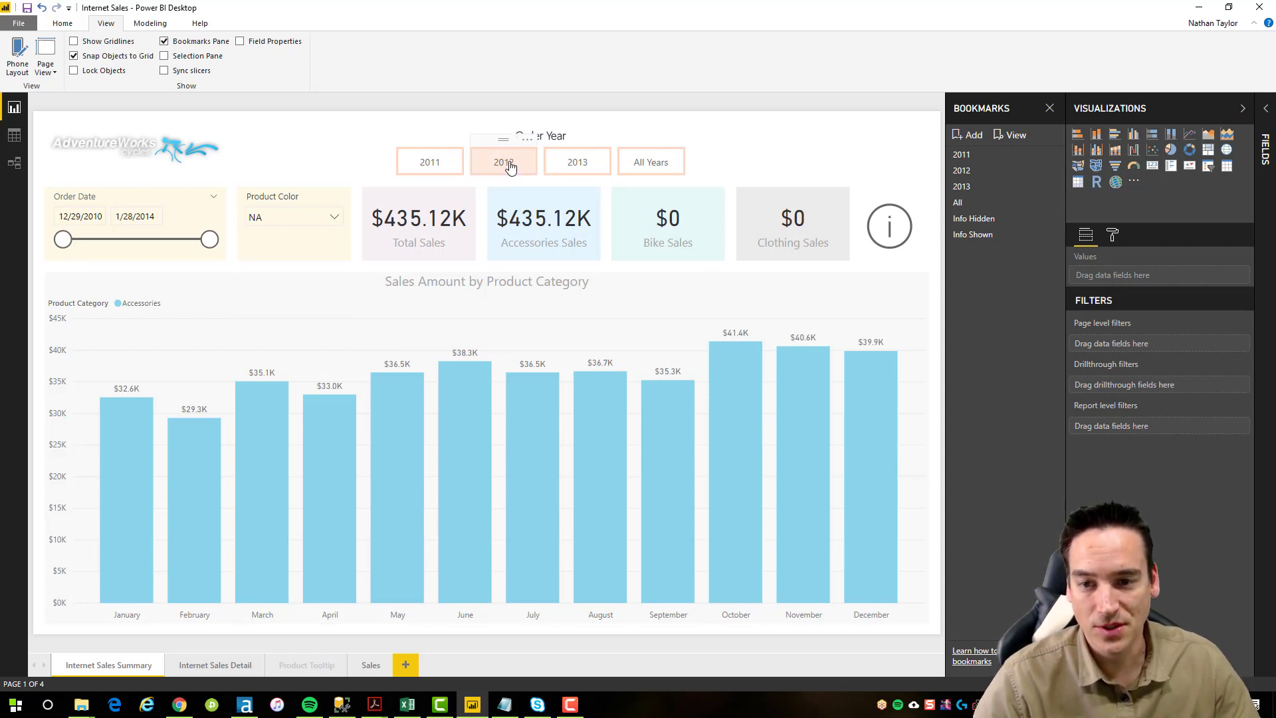
# Apply the 2012 year button, which clears the NA colour filter
pyautogui.click(1053, 170)
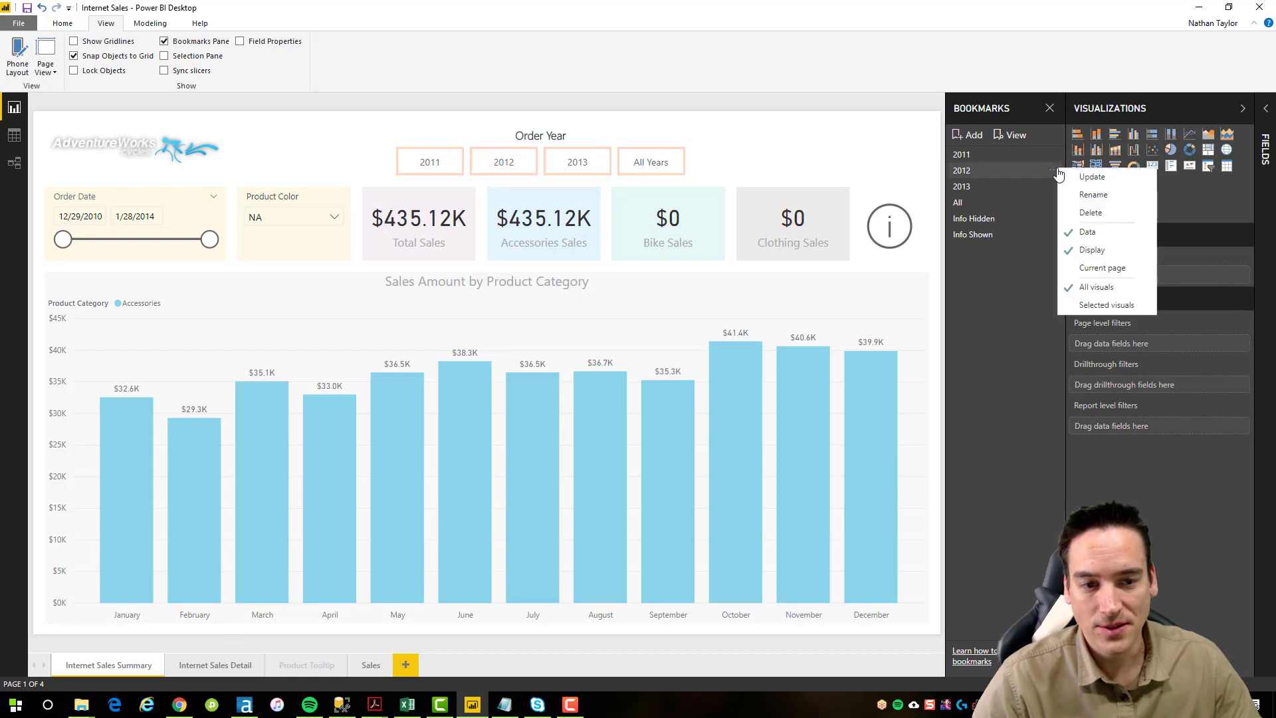
pyautogui.click(699, 134)
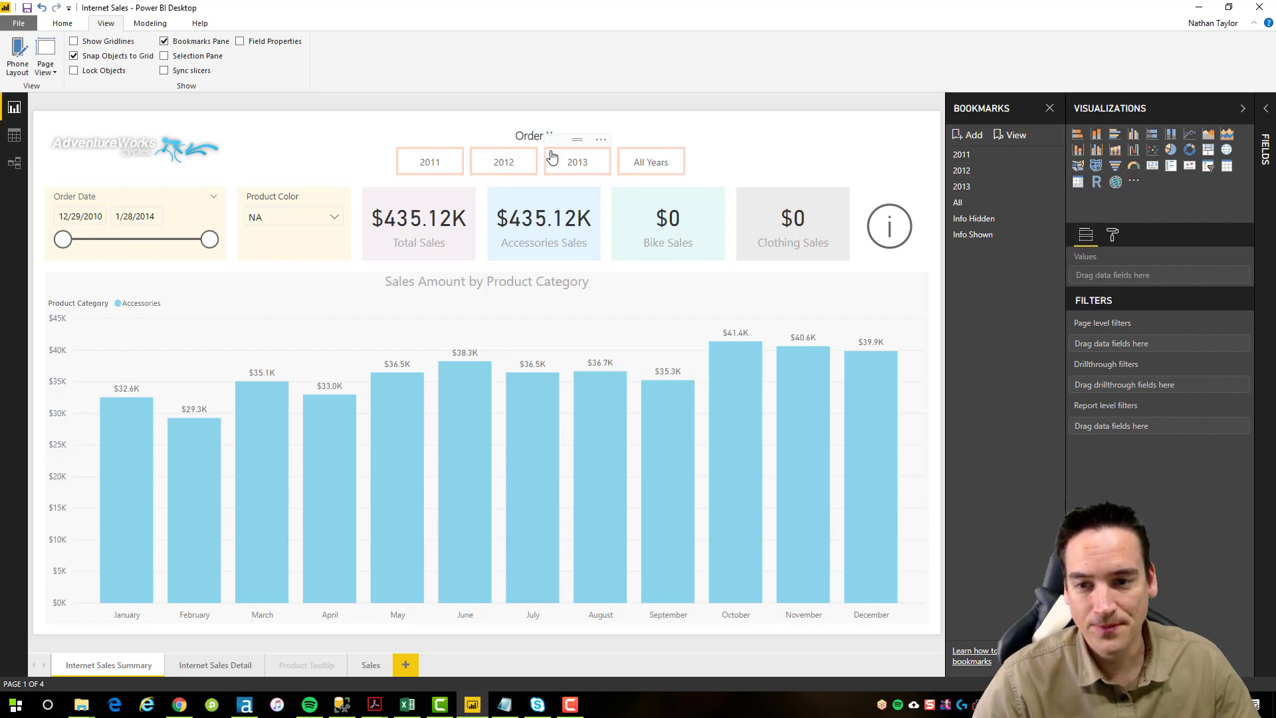
pyautogui.keyDown('ctrl'); pyautogui.click(499, 167); pyautogui.keyUp('ctrl')
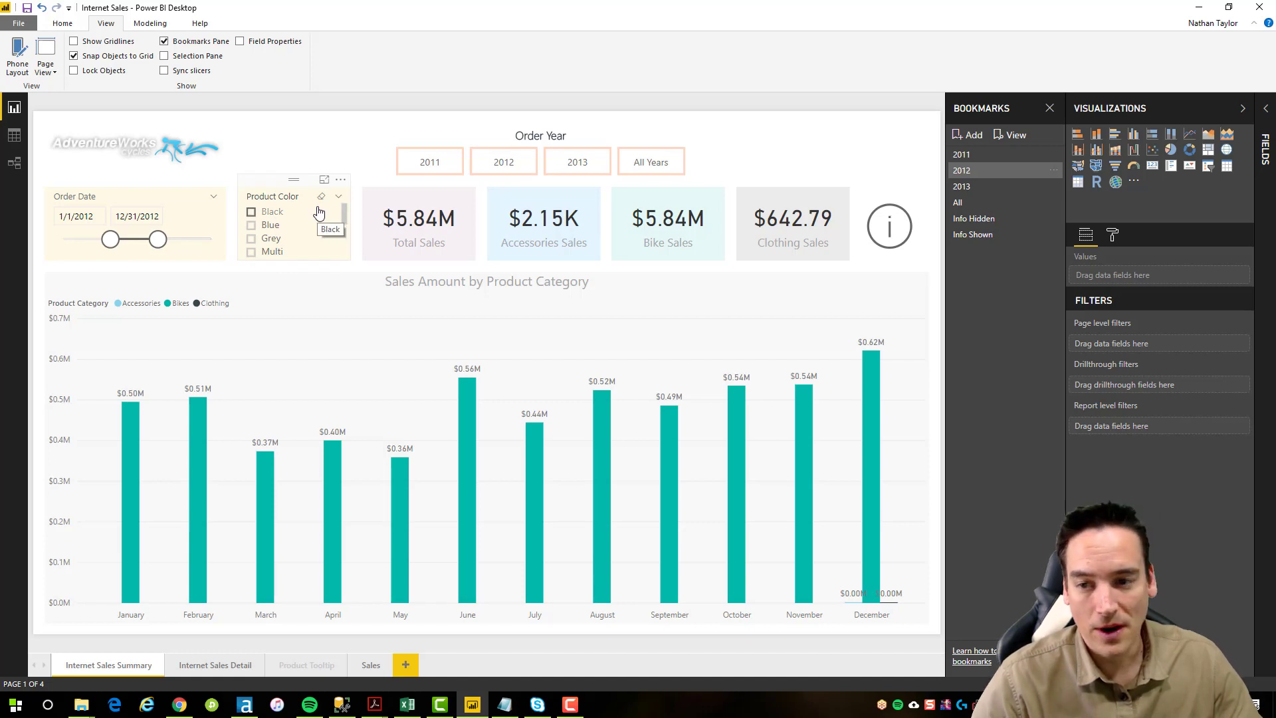
# Show all years and filter the Product Color slicer to NA
pyautogui.click(339, 196)
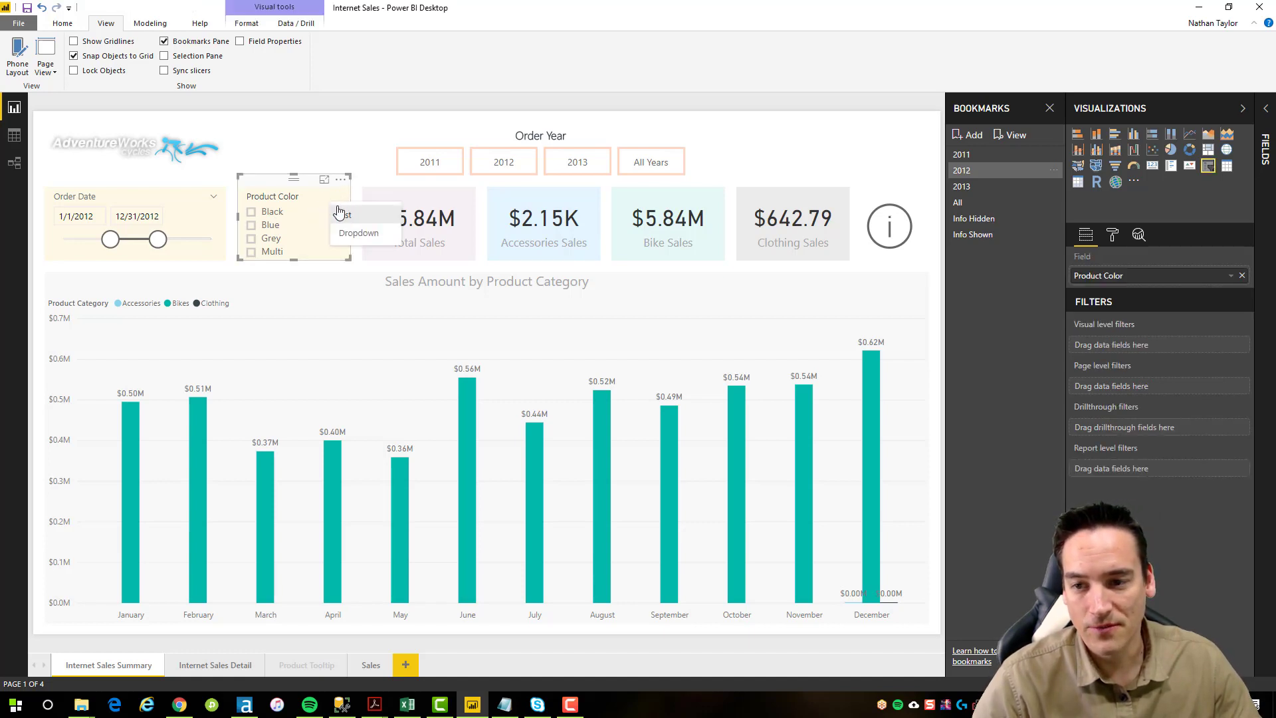
pyautogui.click(349, 156)
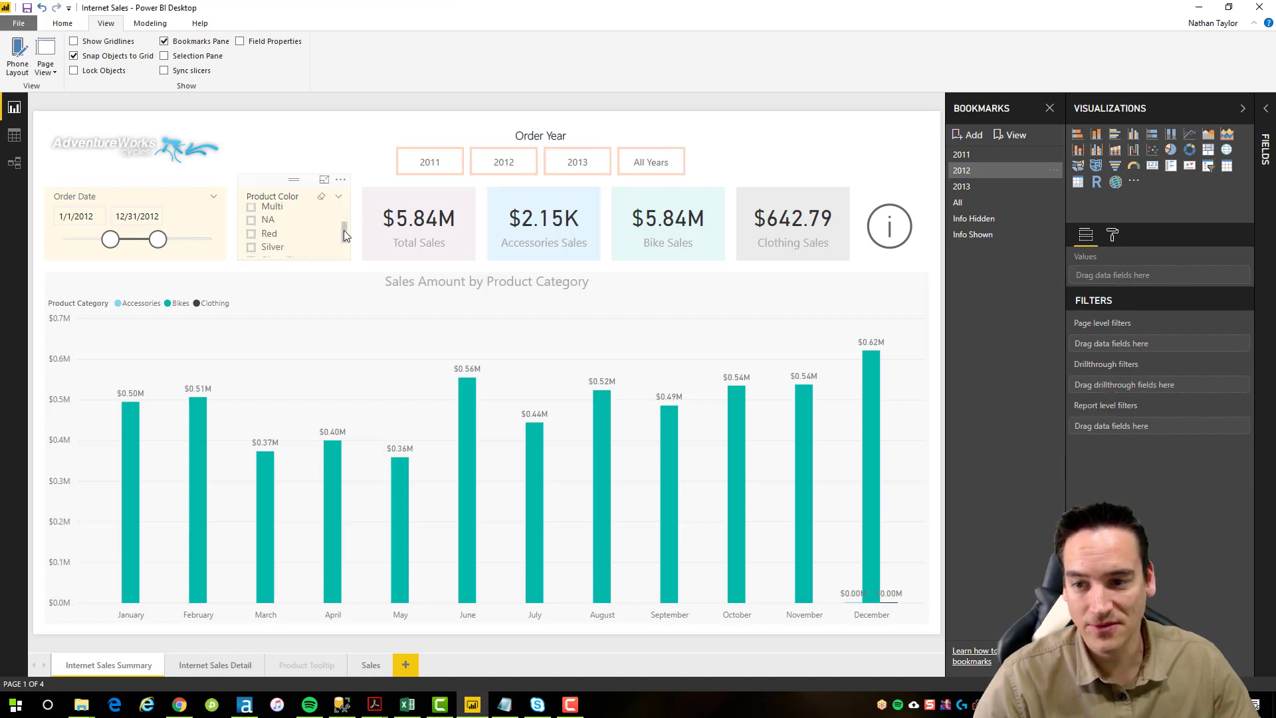
pyautogui.click(350, 205)
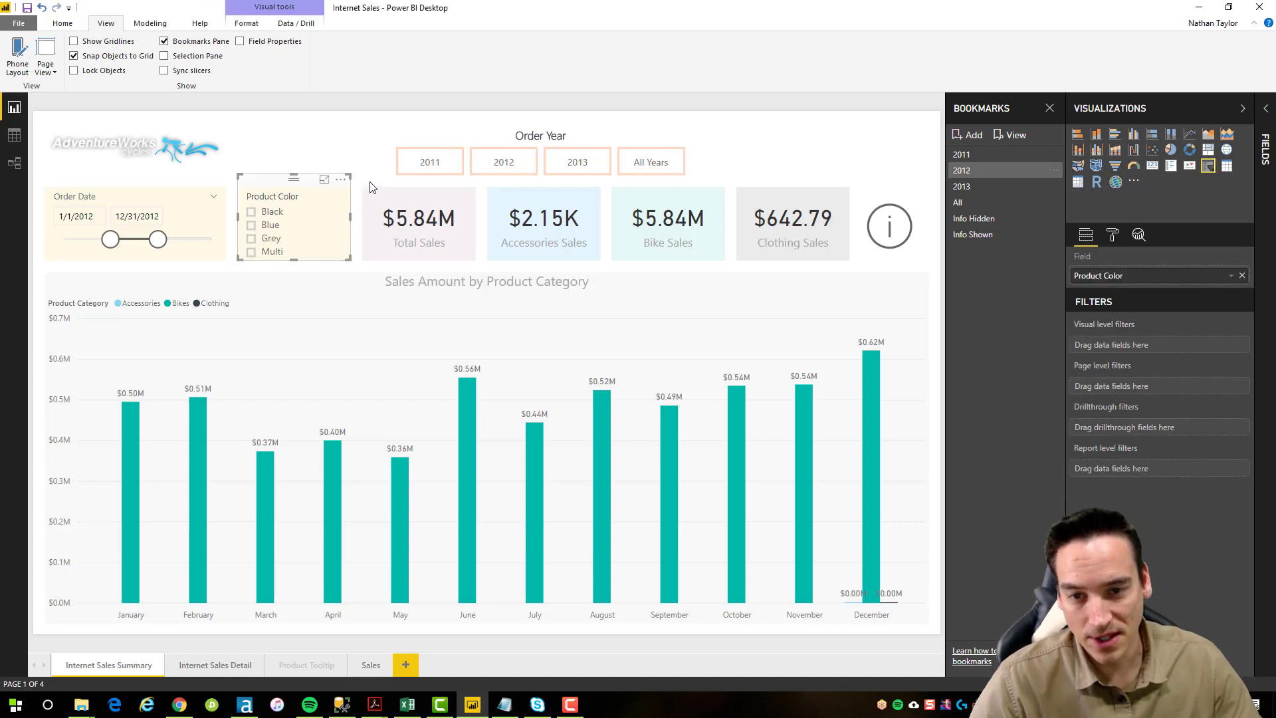
pyautogui.keyDown('ctrl'); pyautogui.click(650, 163); pyautogui.keyUp('ctrl')
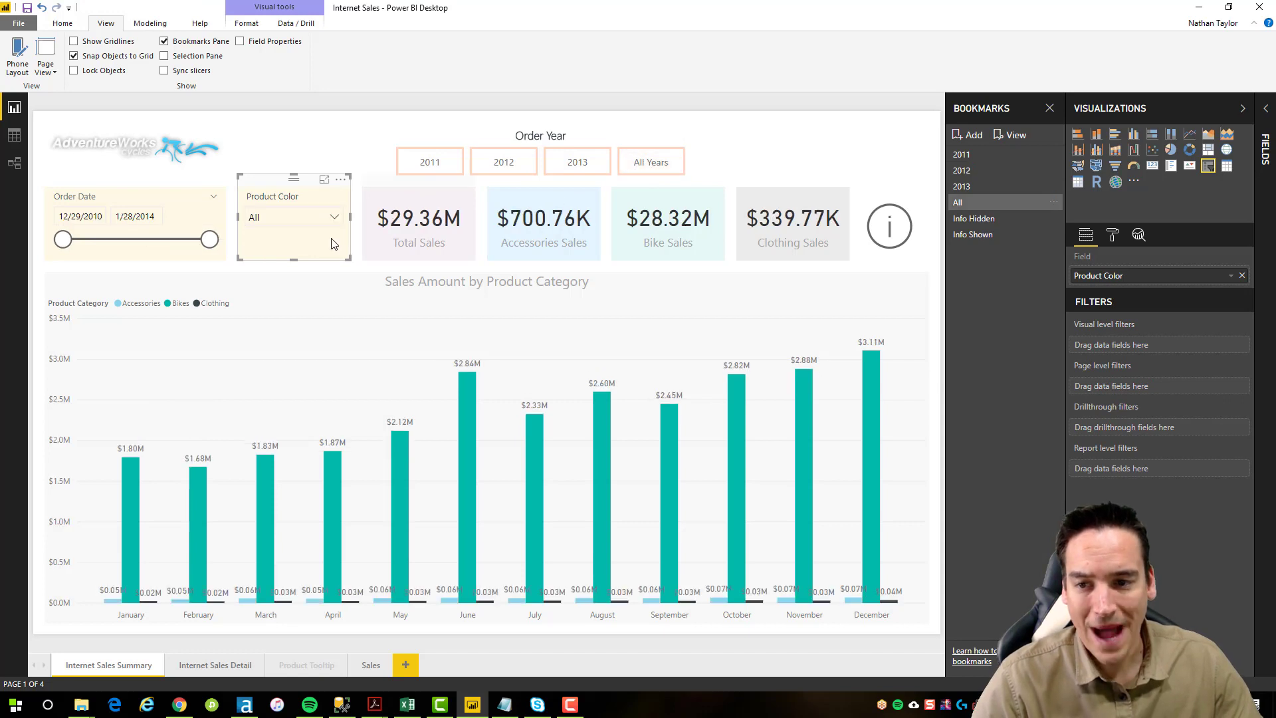
pyautogui.click(335, 217)
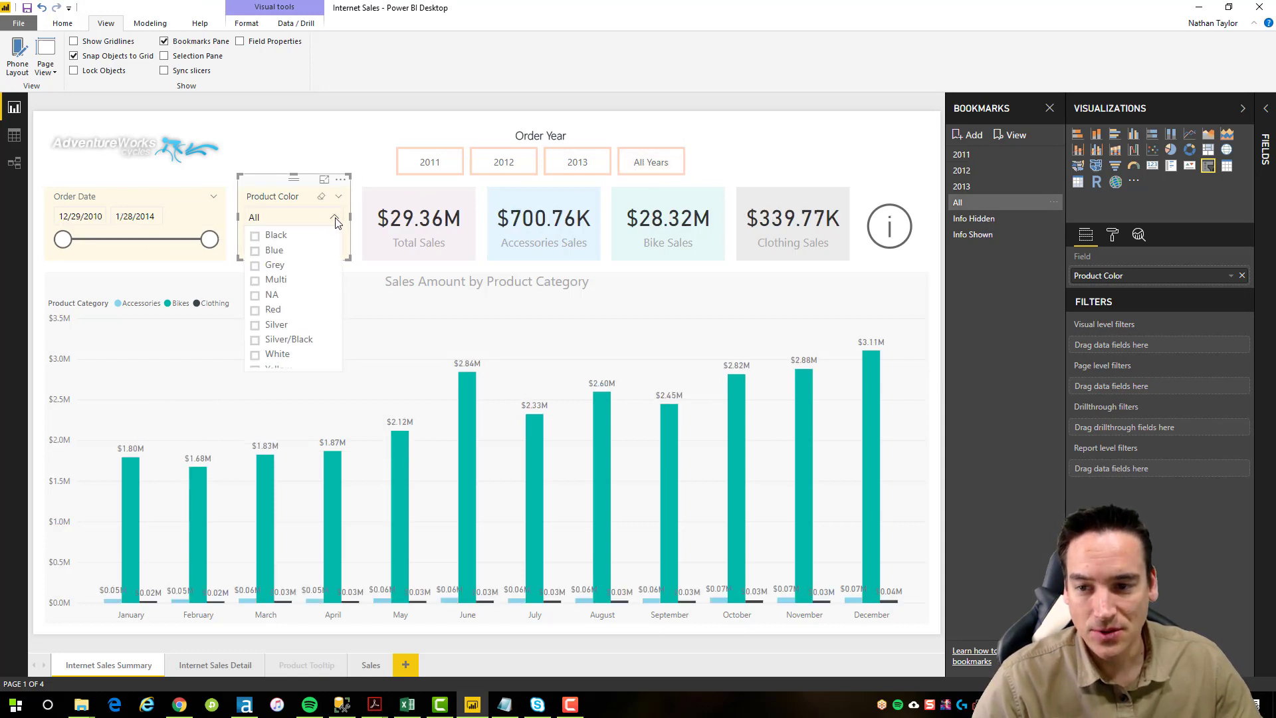
pyautogui.click(255, 295)
pyautogui.click(335, 220)
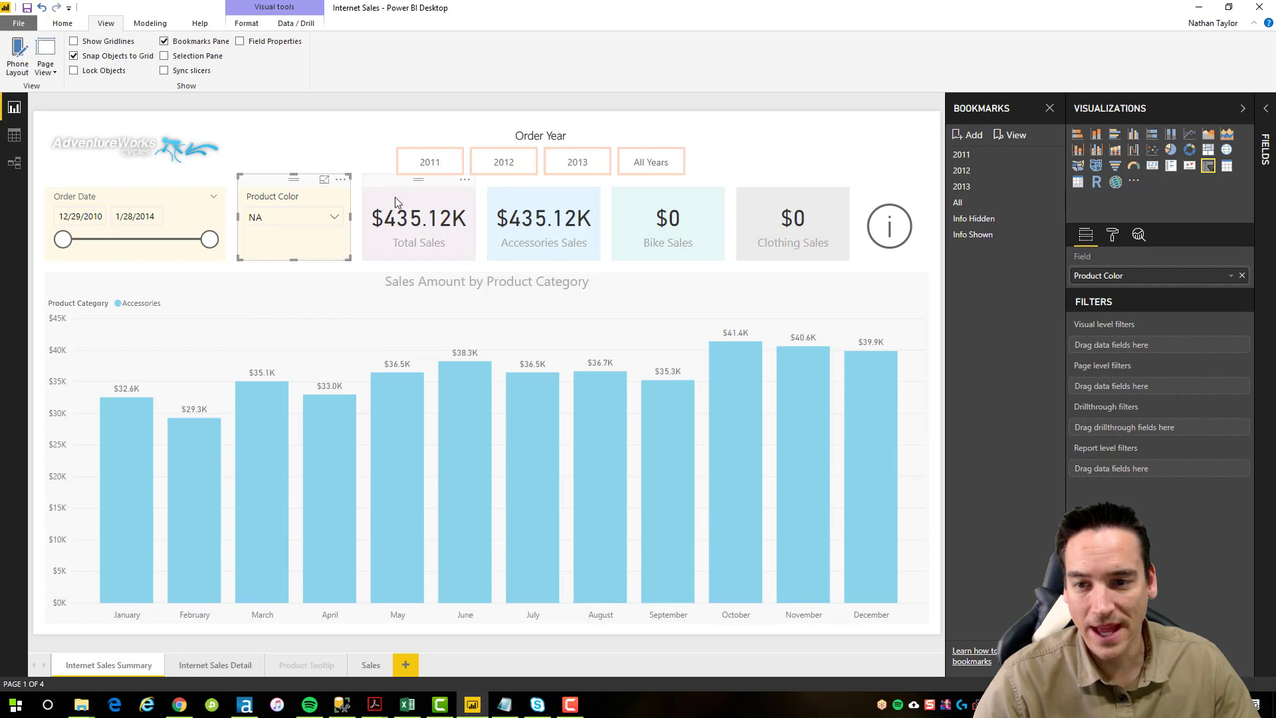
# Switch to the 2011 bookmark, where NA stays applied and every sales card shows $0
pyautogui.click(1055, 156)
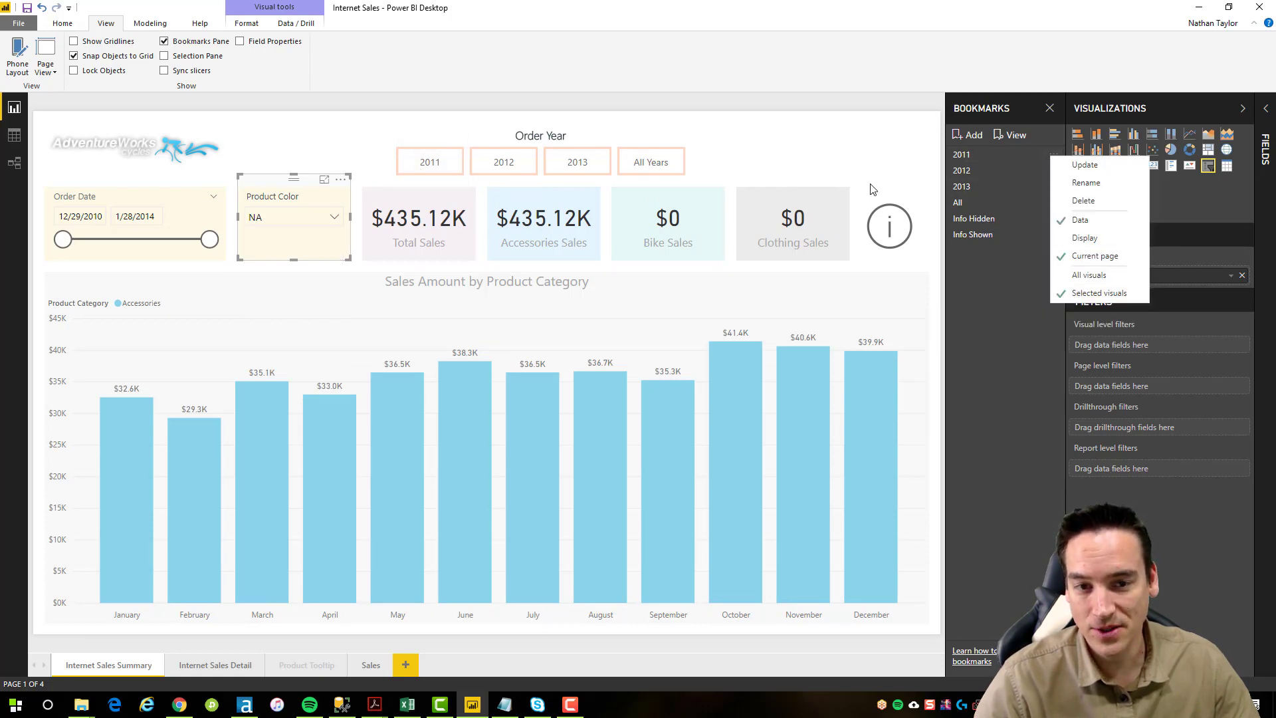
pyautogui.click(814, 153)
pyautogui.keyDown('ctrl'); pyautogui.click(429, 163); pyautogui.keyUp('ctrl')
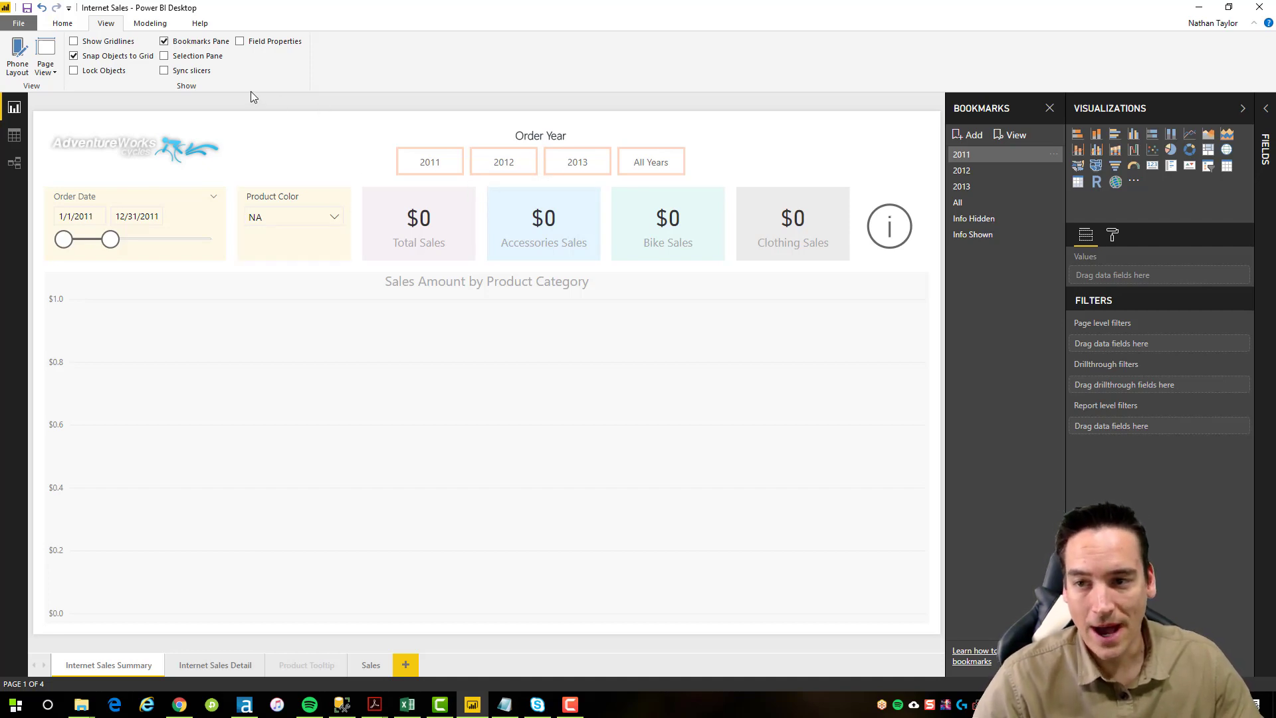
# Show the Selection pane, then jump to the 2012 bookmark and back to 2011
pyautogui.click(163, 58)
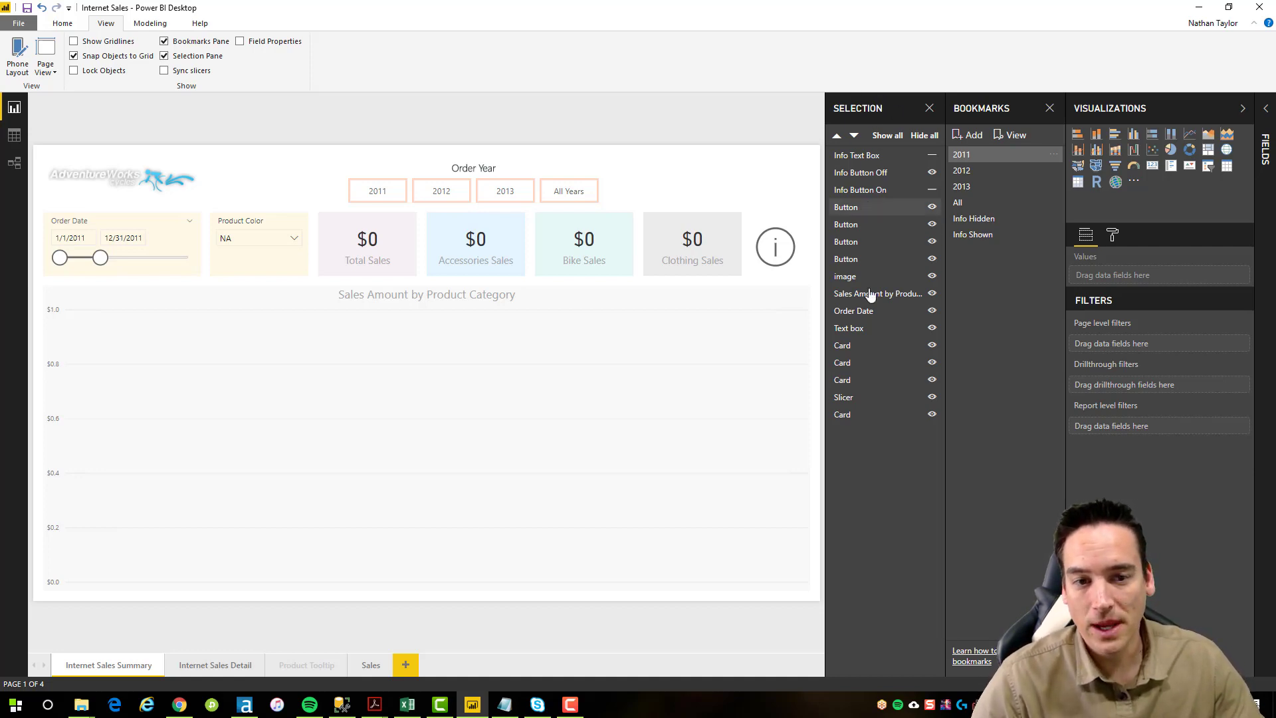
pyautogui.click(983, 177)
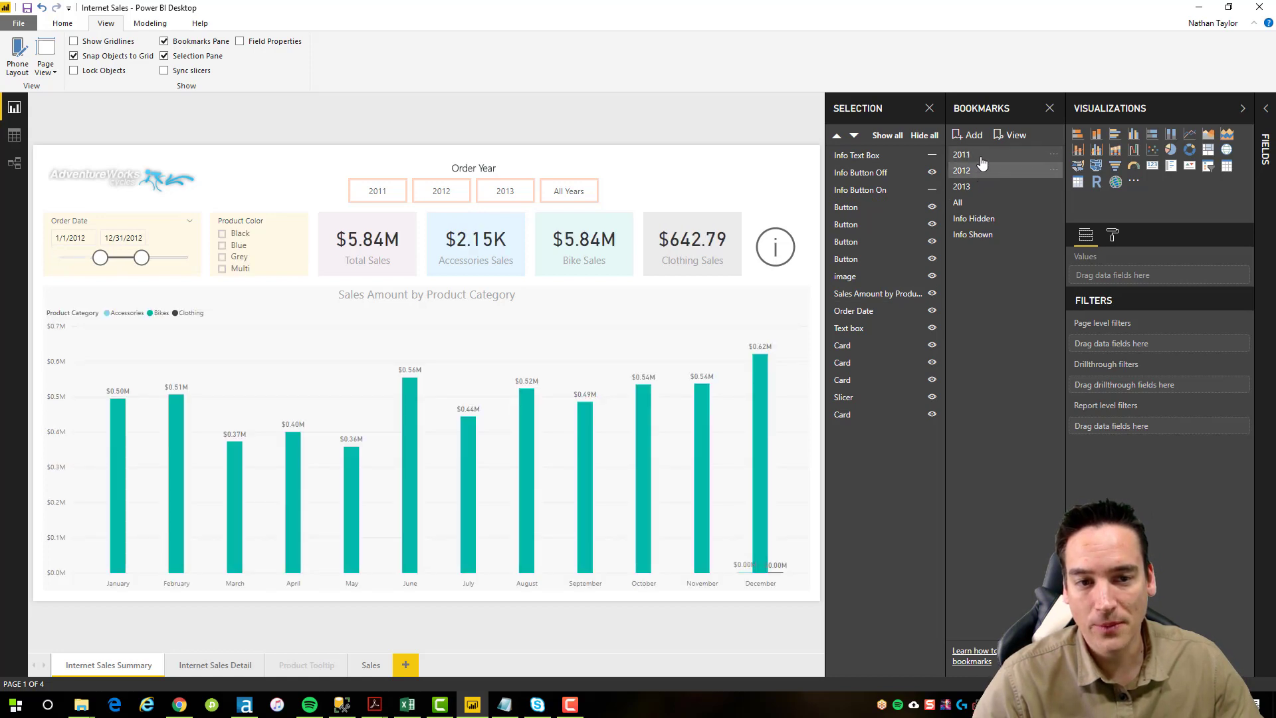
pyautogui.click(982, 162)
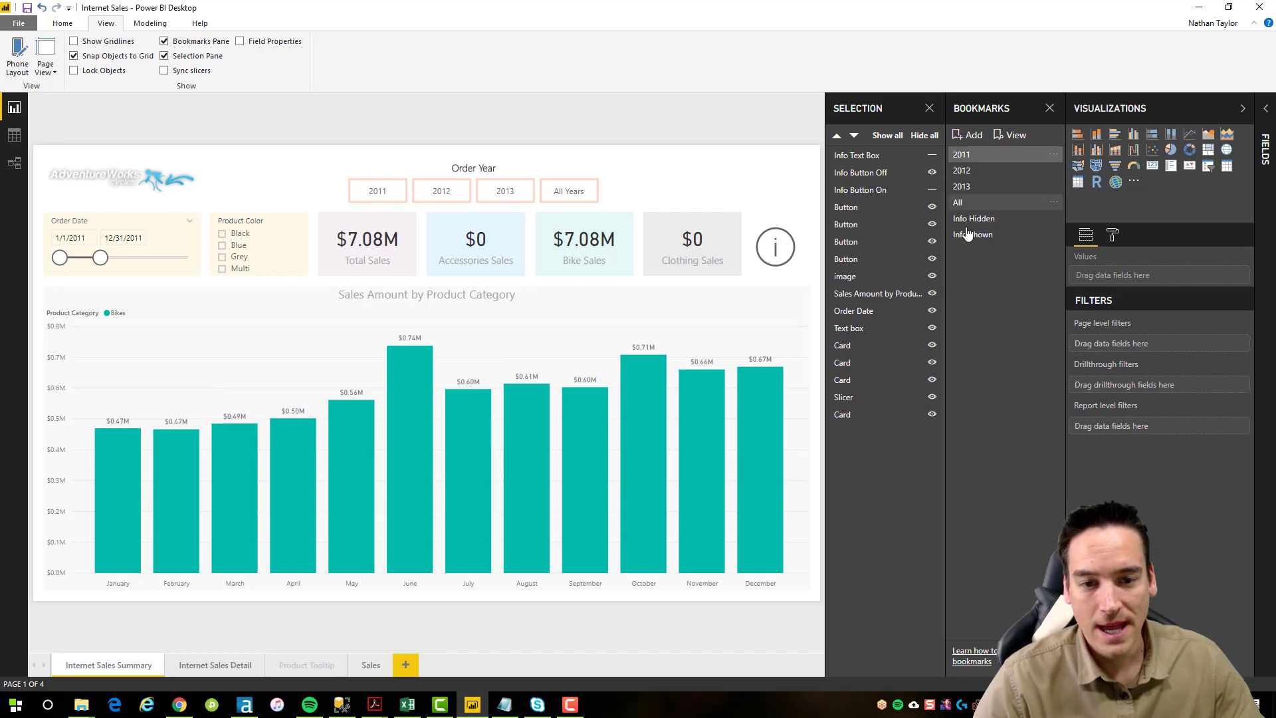
# Leave only the Order Date slicer selected and check the 2011 bookmark's options menu
pyautogui.click(152, 213)
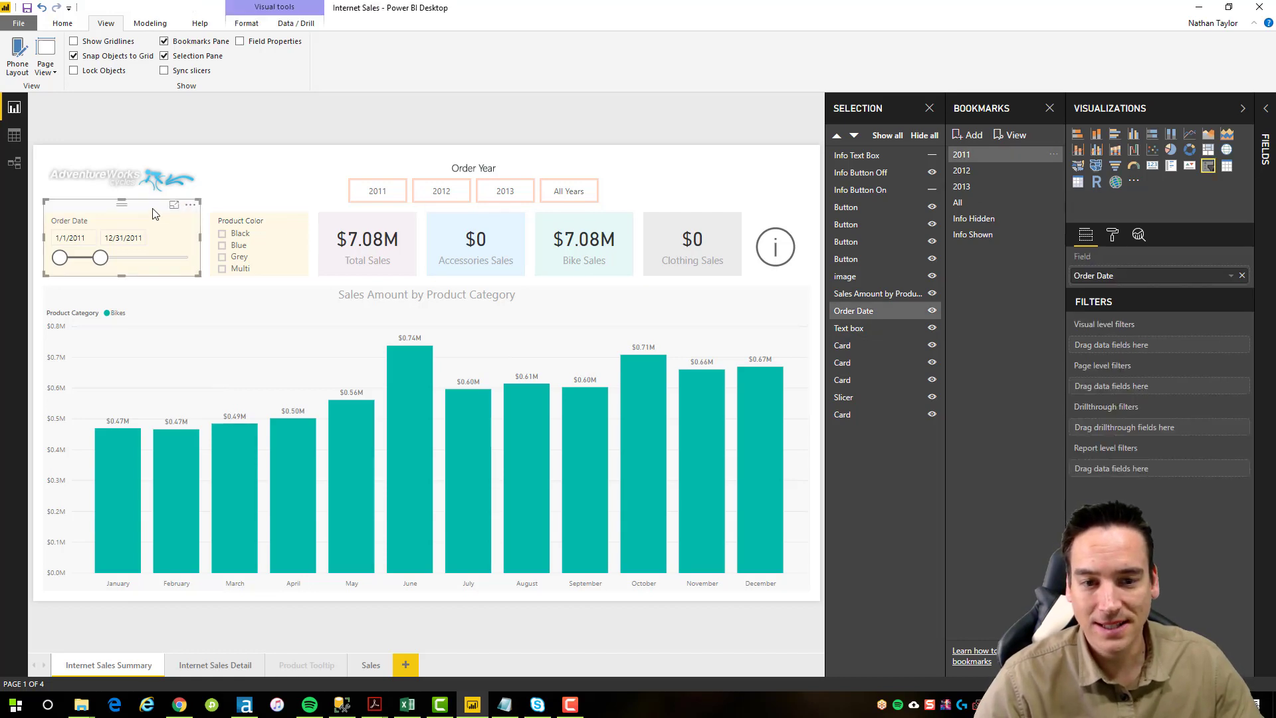
pyautogui.keyDown('ctrl'); pyautogui.click(232, 210); pyautogui.keyUp('ctrl')
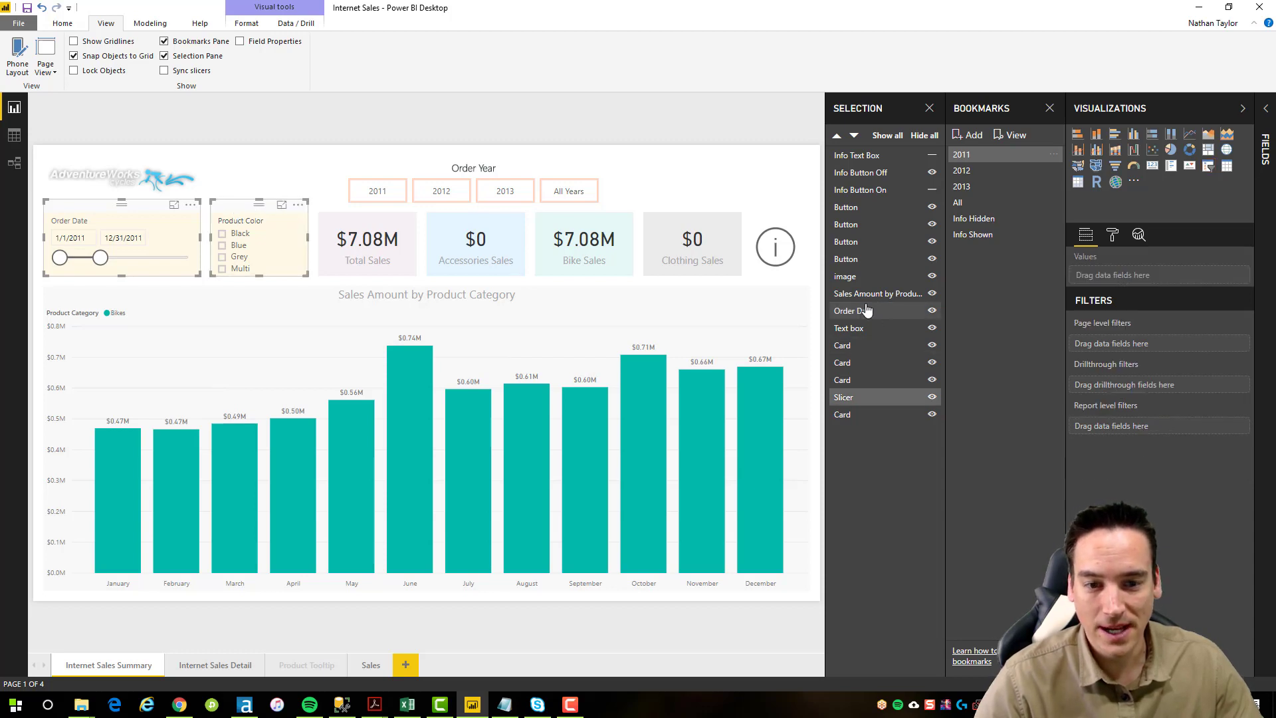
pyautogui.keyDown('ctrl'); pyautogui.click(240, 208); pyautogui.keyUp('ctrl')
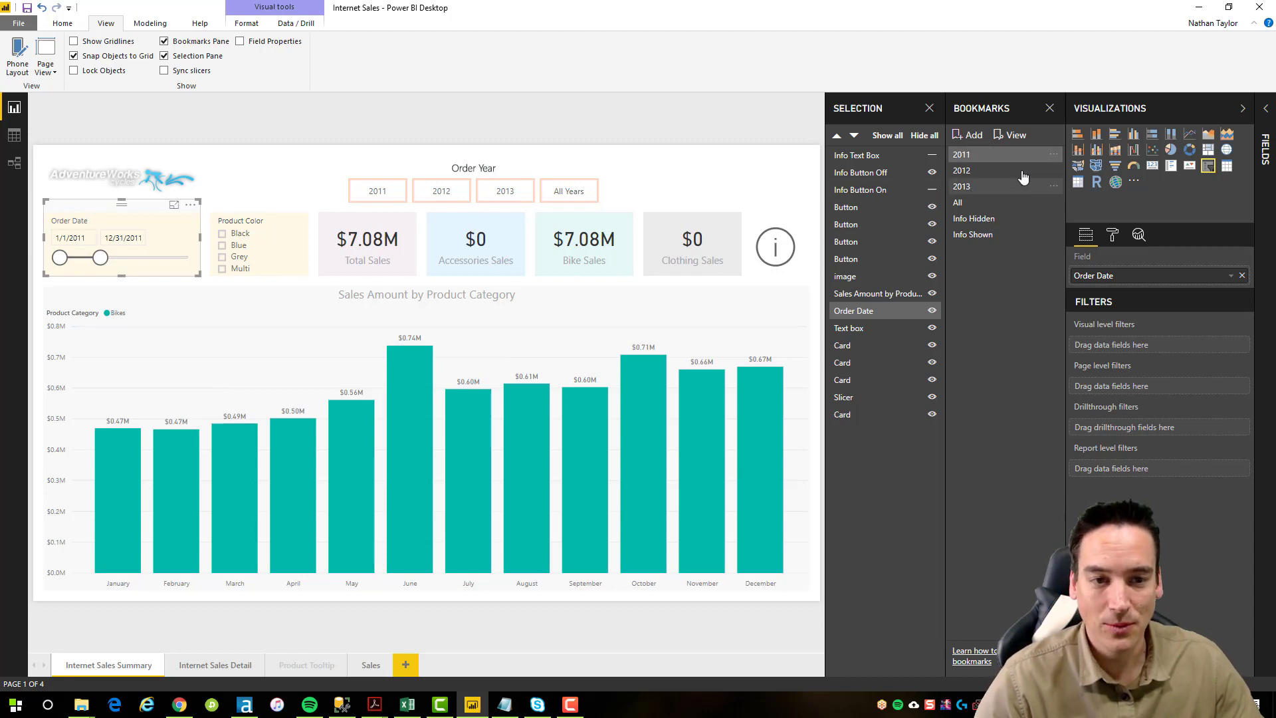
pyautogui.click(1053, 155)
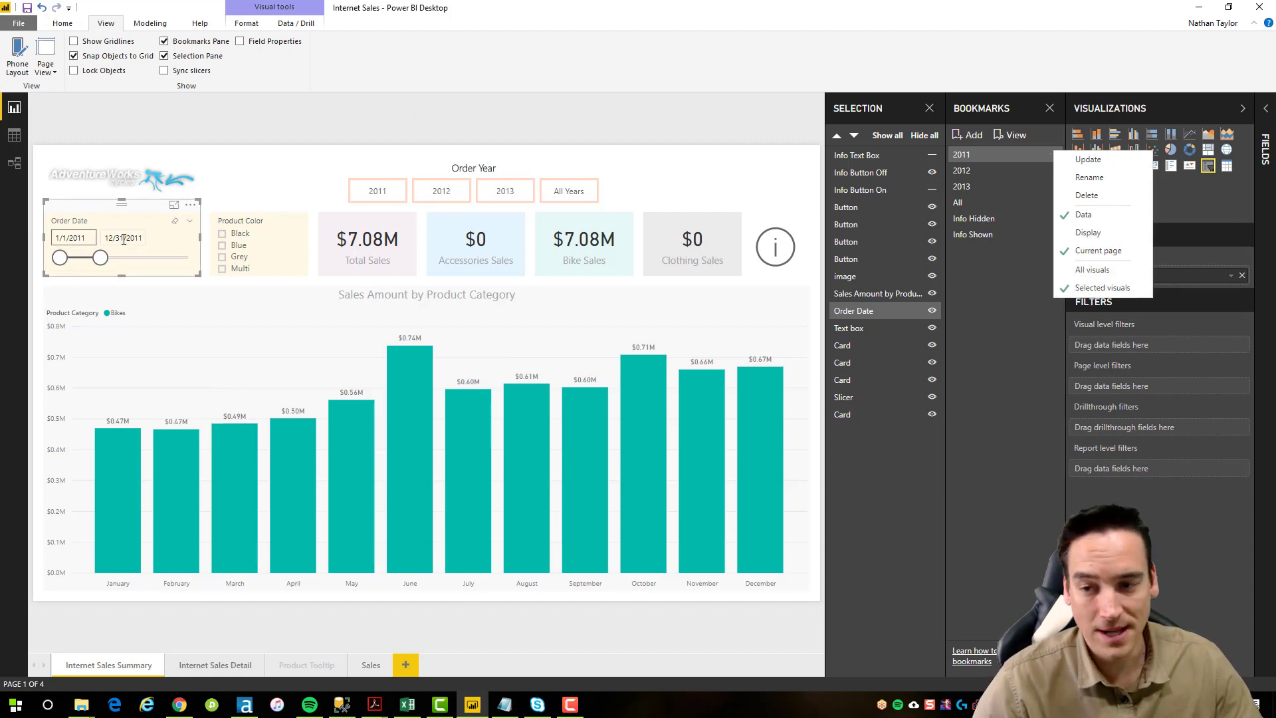
pyautogui.click(314, 177)
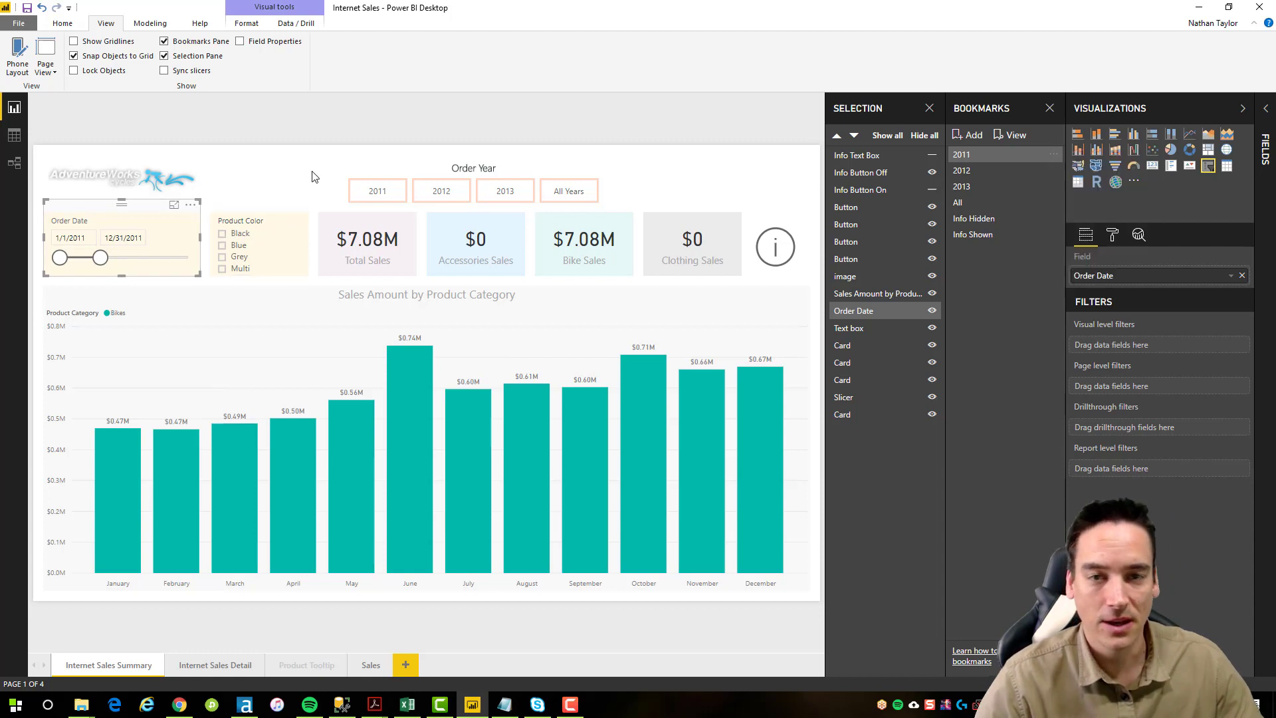